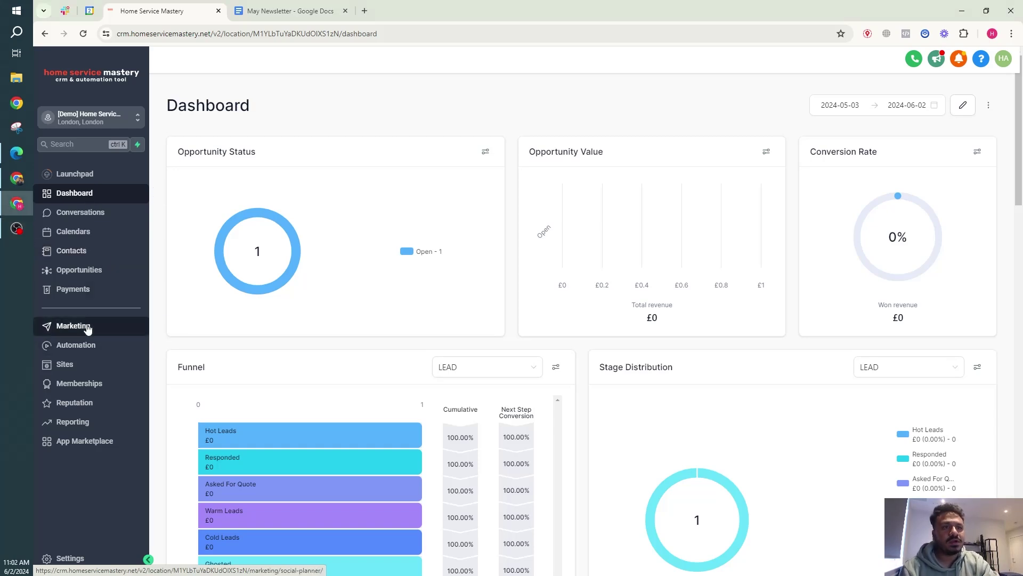
Create a new blank email template from Marketing > Emails > Templates in the Design Editor.
click(122, 326)
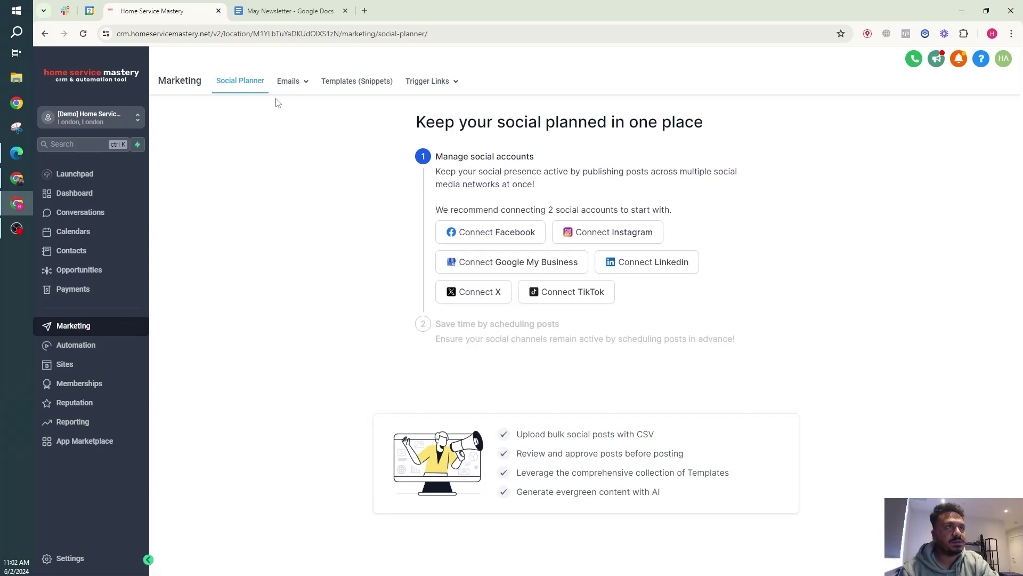
mouse_move(301, 80)
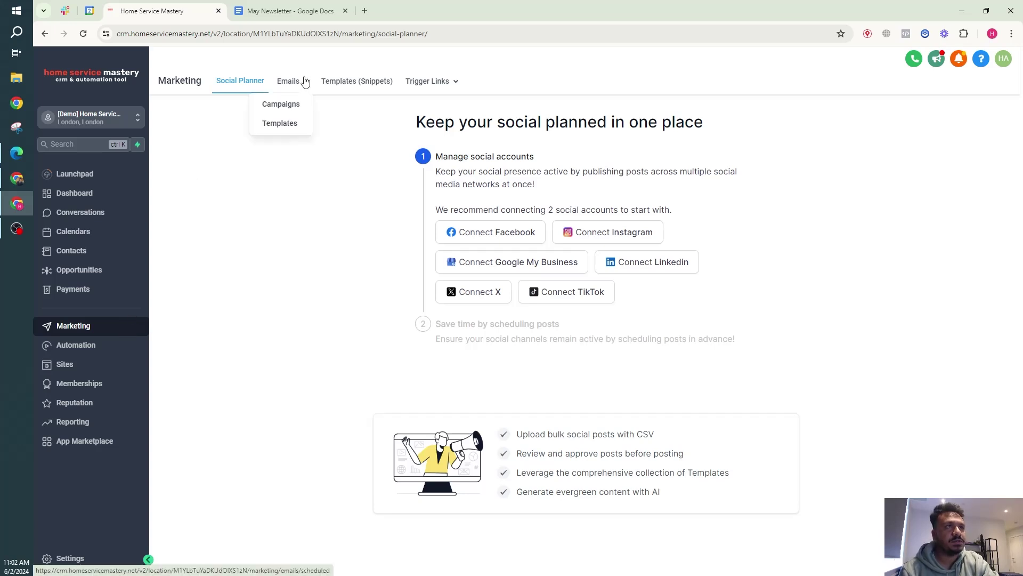
click(281, 124)
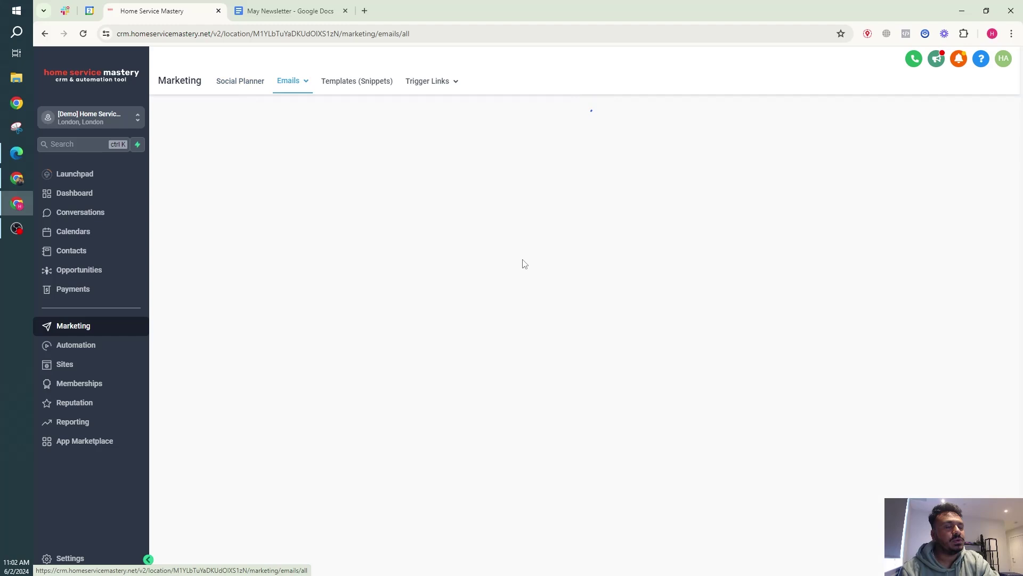
click(601, 341)
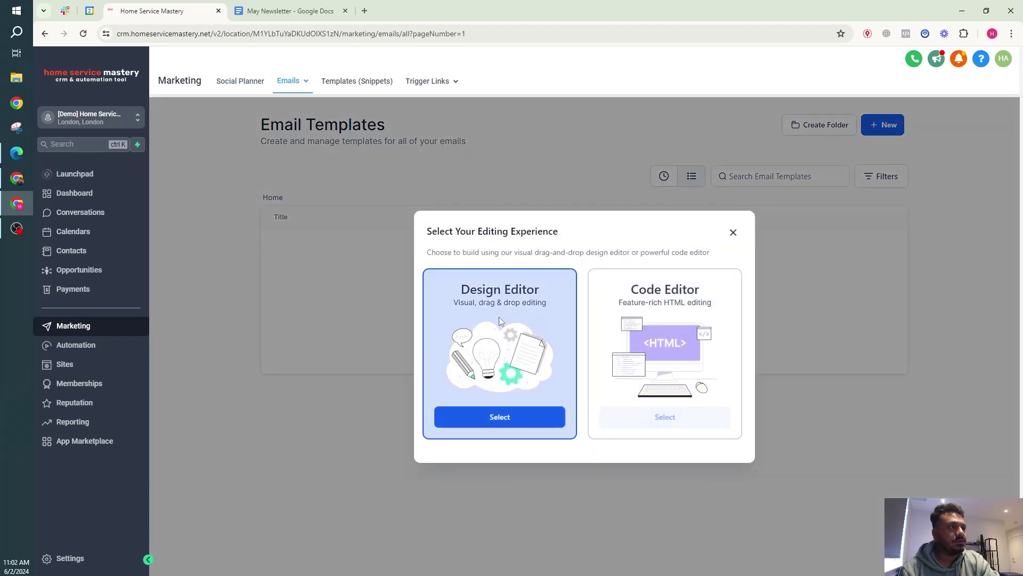
click(524, 420)
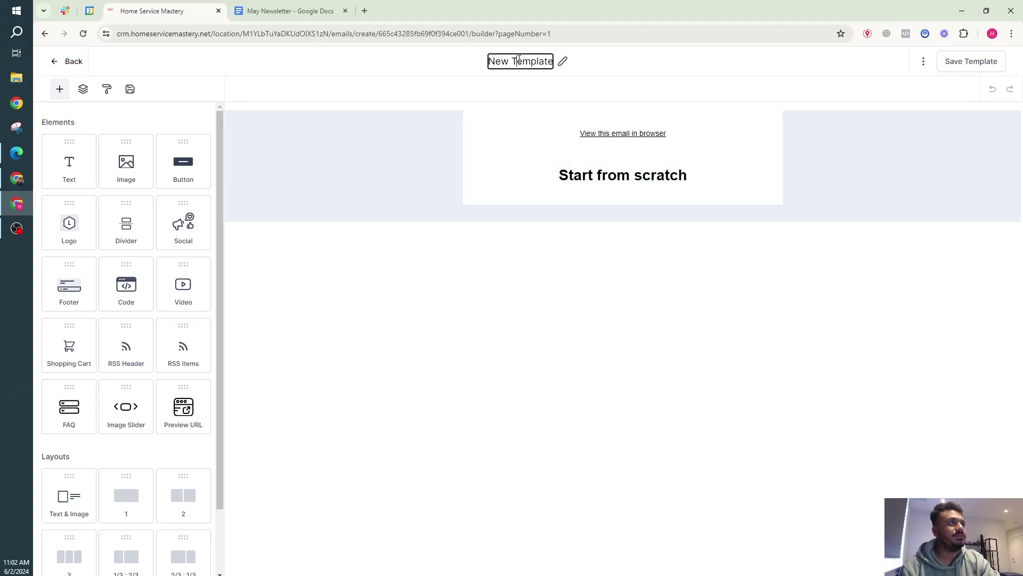
Change the template title from New Template to 'May Newsletter 2024'.
double_click(517, 62)
key(ctrl+a)
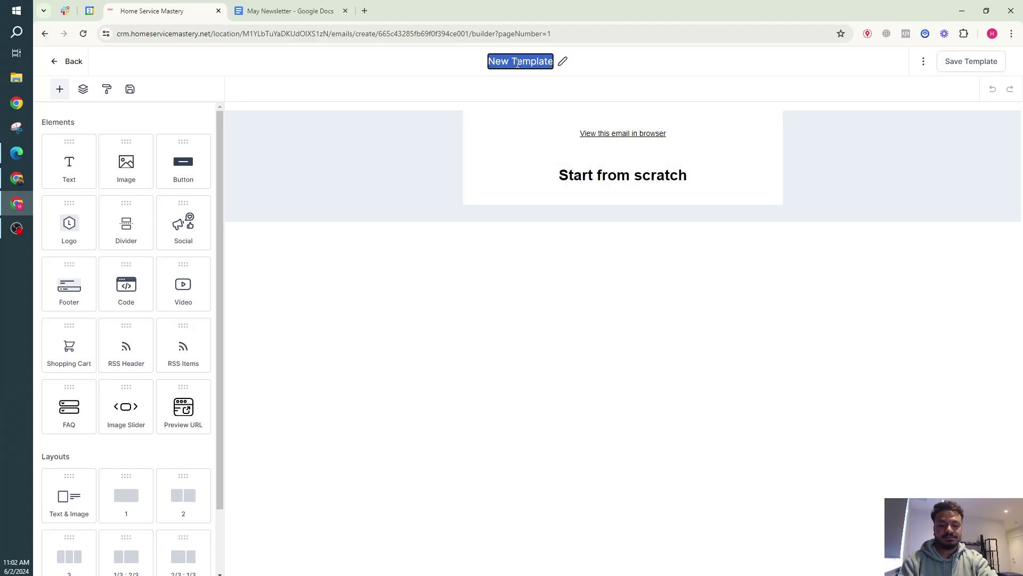
text(May Newsle)
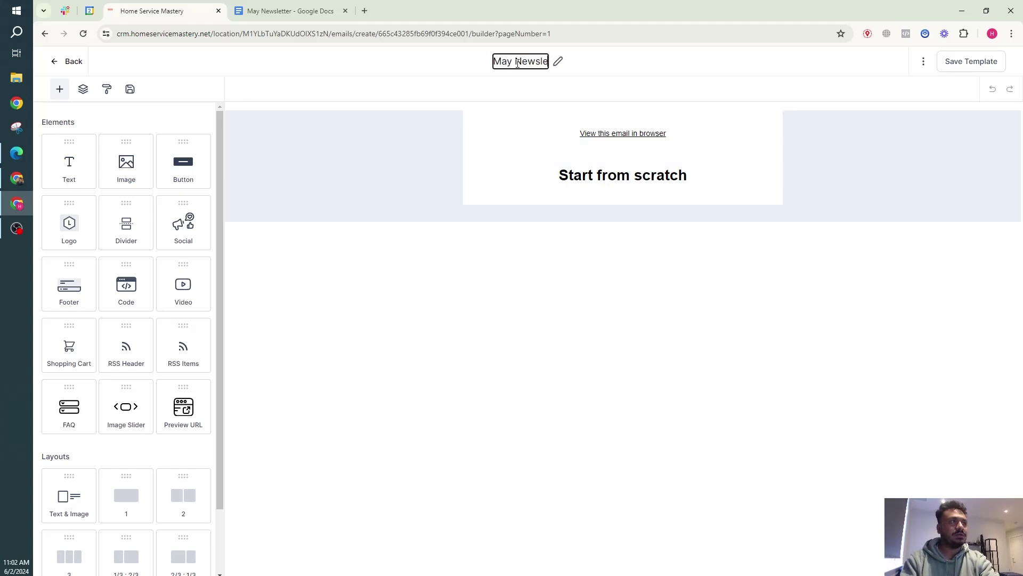
text(tter 2024)
click(452, 93)
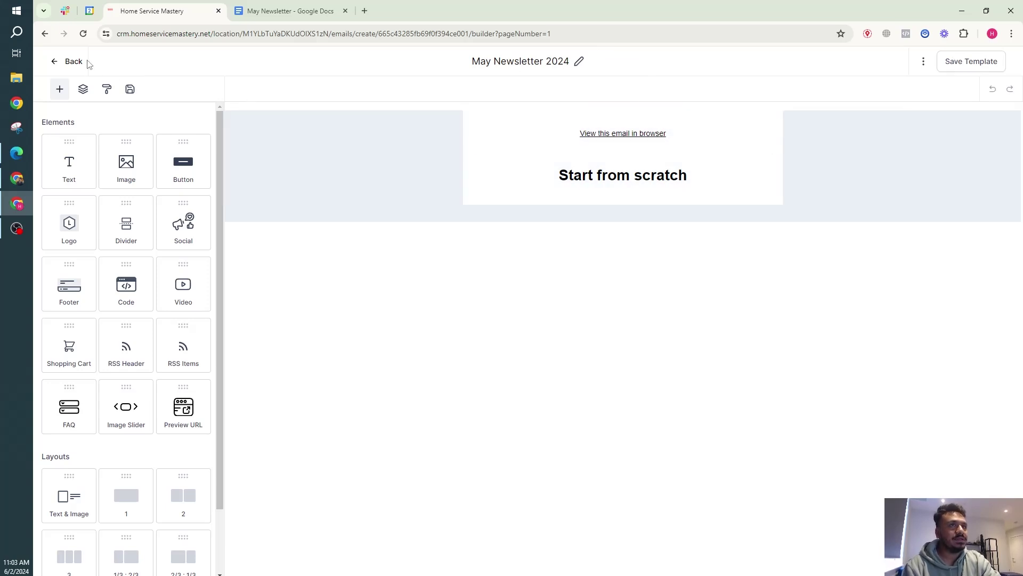
Delete the blank May Newsletter 2024 template from the templates list.
click(52, 68)
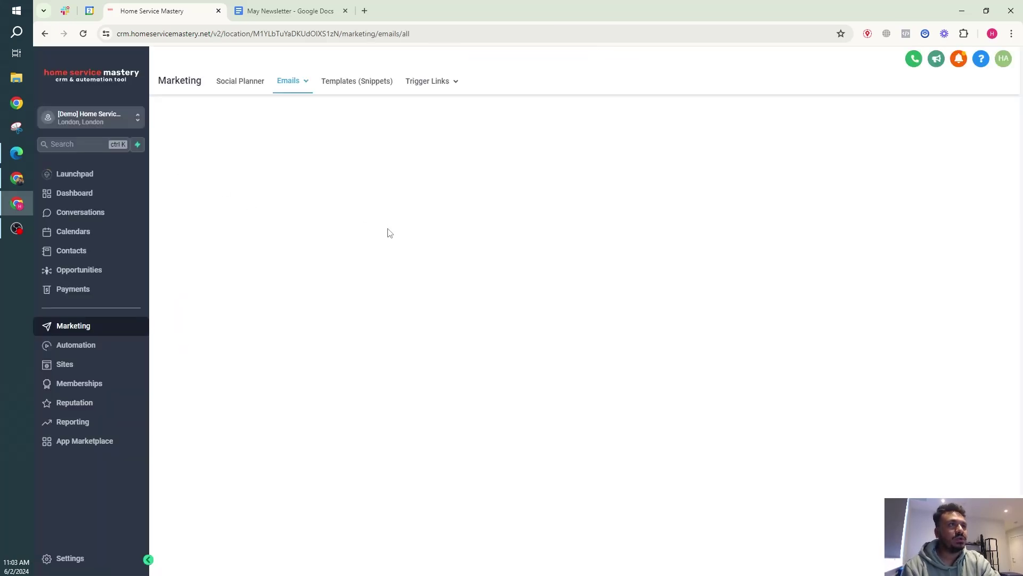
click(863, 248)
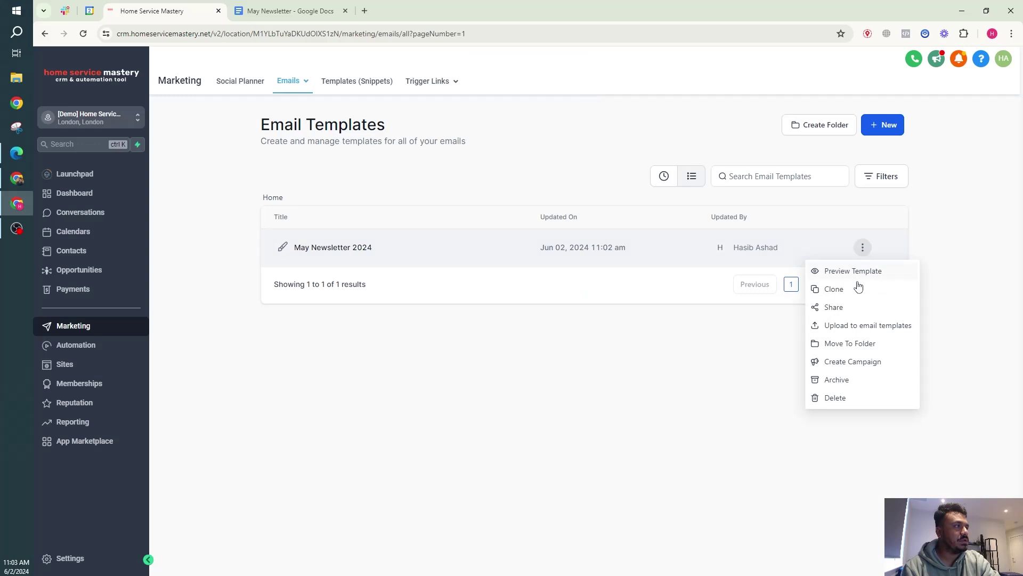
click(842, 397)
click(698, 363)
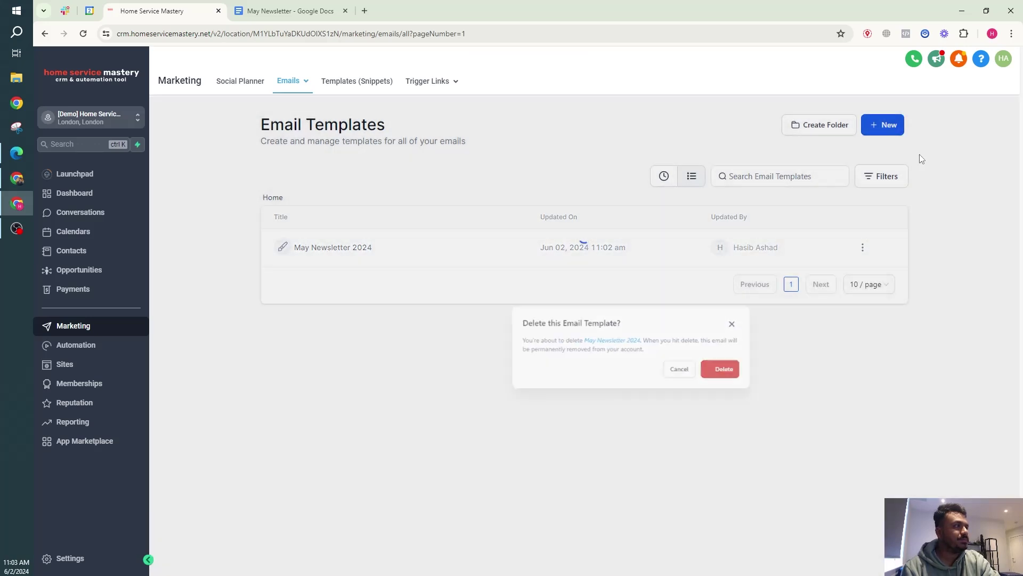
Search the Email Marketing Templates library for 'marketing'.
click(881, 132)
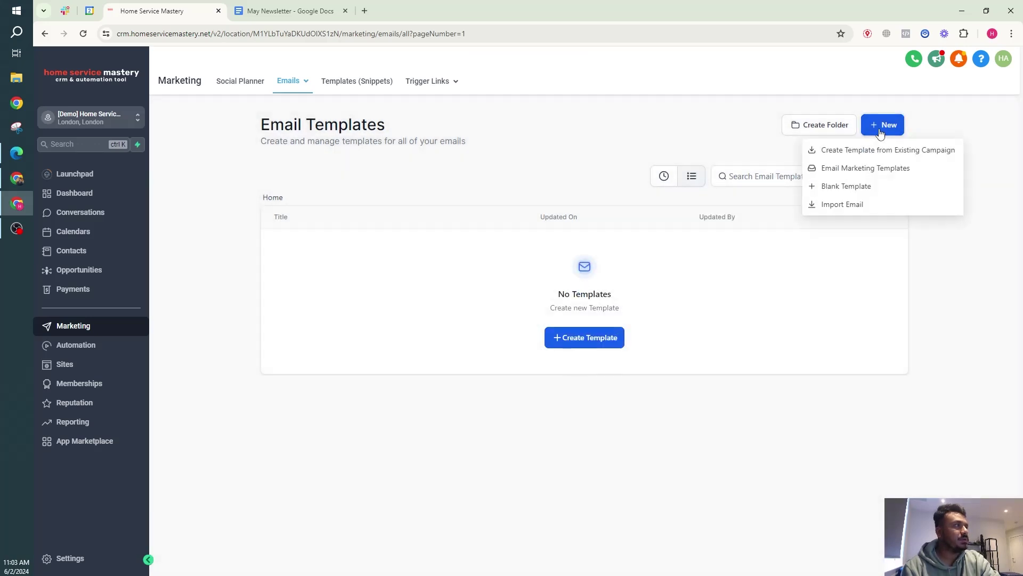
click(873, 169)
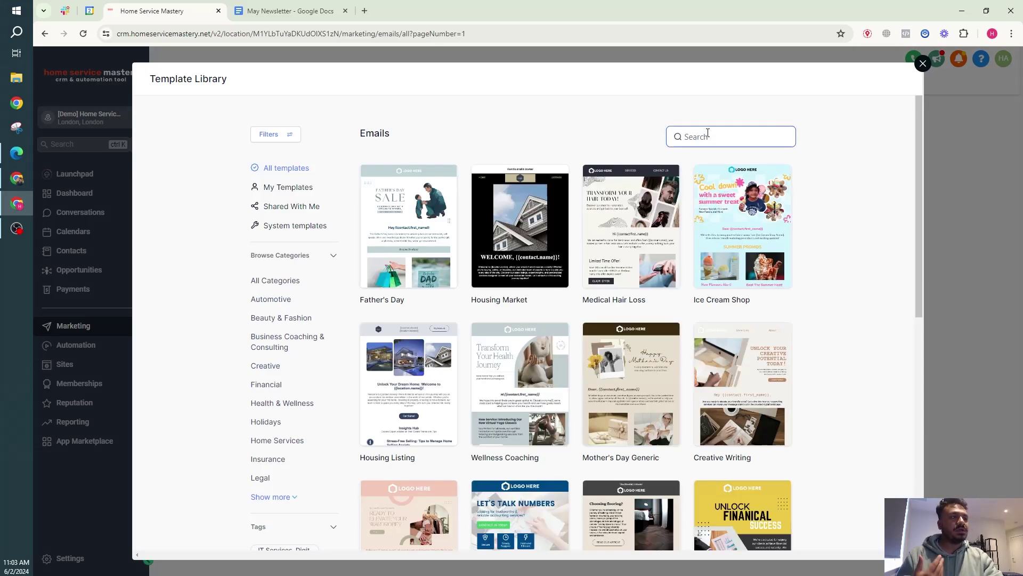
scroll(709, 135, down, 7)
scroll(735, 136, up, 7)
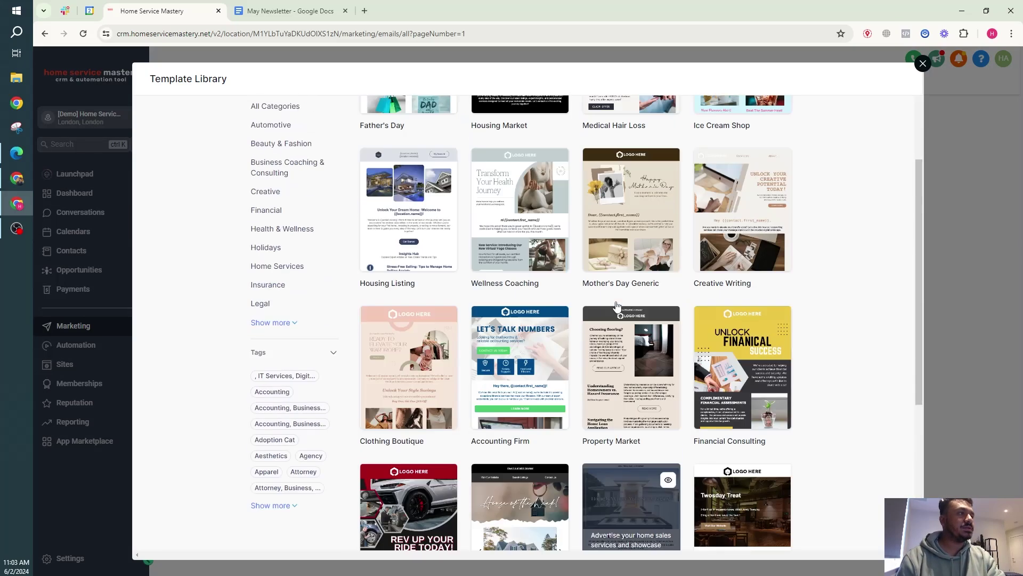
text(ma)
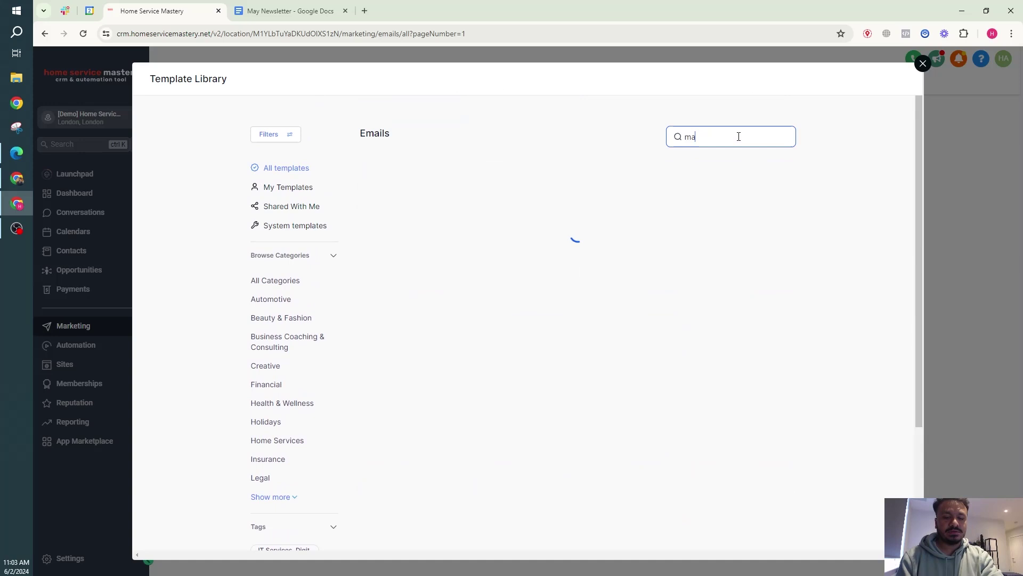
text(rketing)
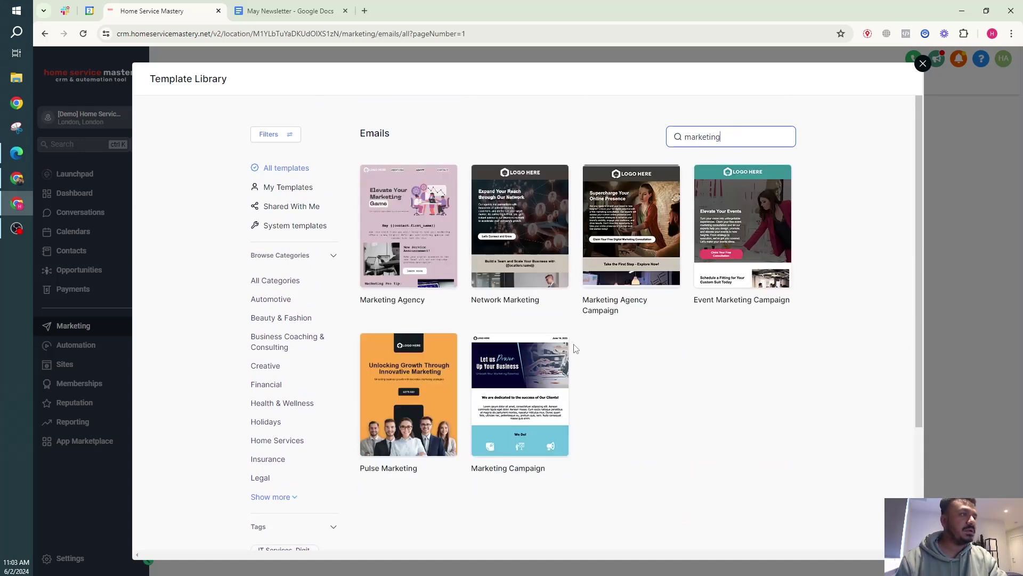
mouse_move(551, 358)
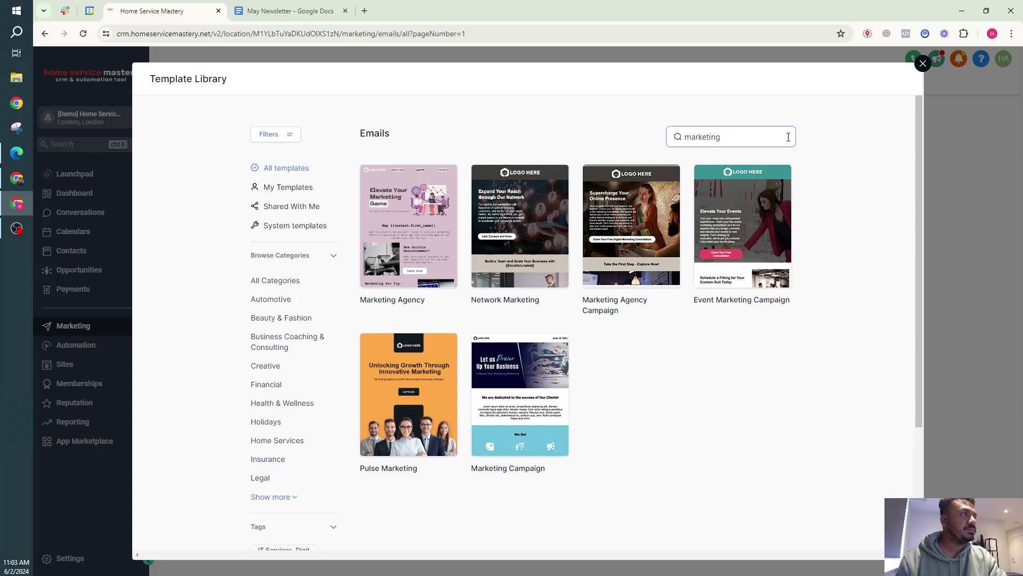
Add the Marketing Campaign template to the account and title it 'May Newsletter 2024'.
click(501, 395)
click(853, 78)
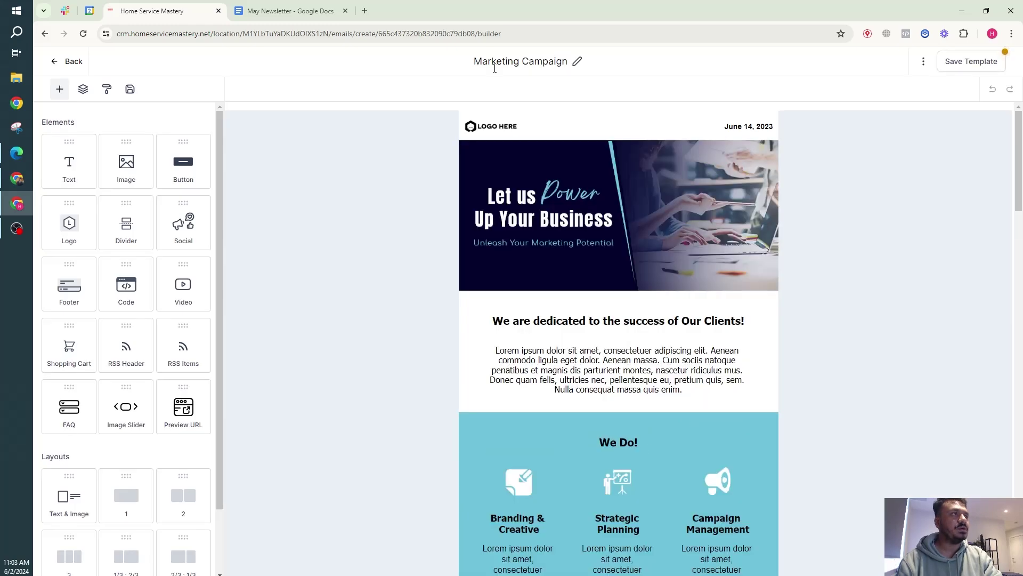
click(495, 62)
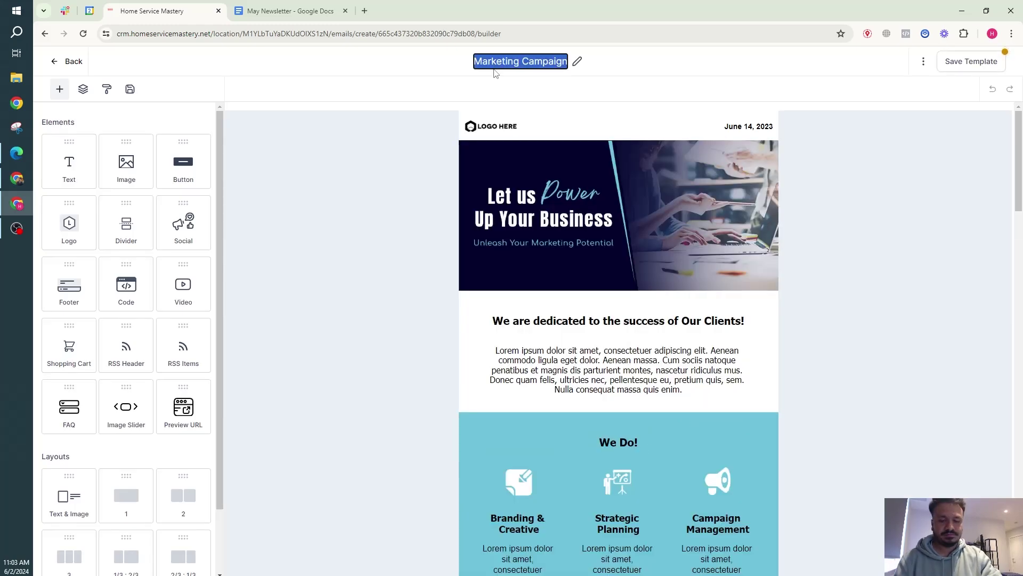
text(May N)
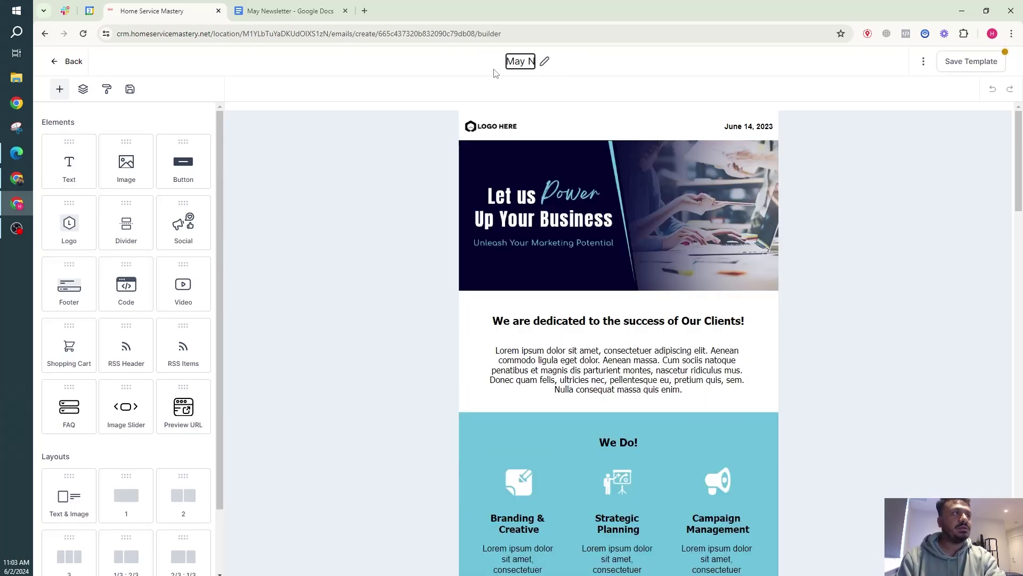
text(ewsletter)
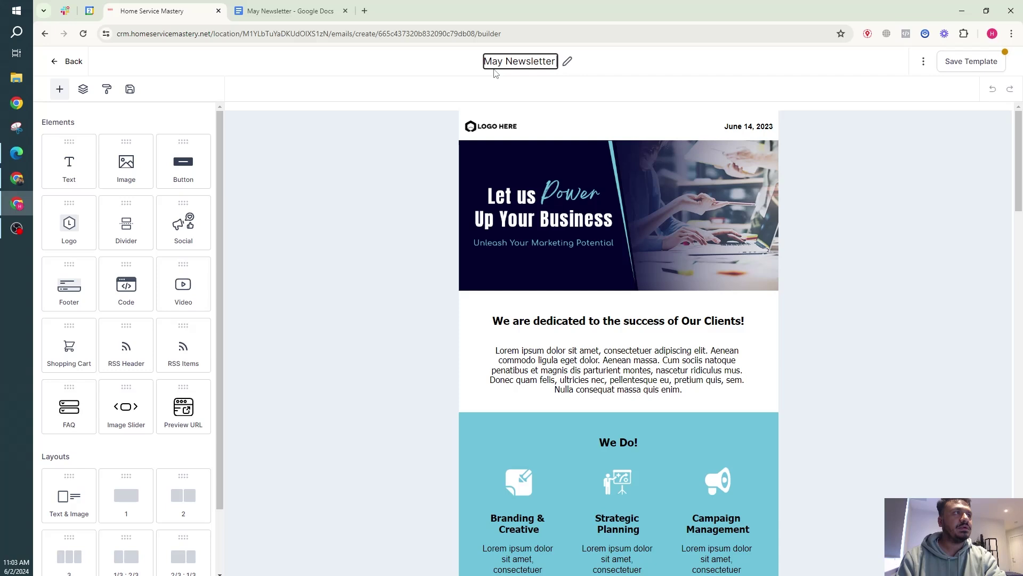
text( 2024)
Replace the header logo with a newly uploaded image from the media library.
click(502, 130)
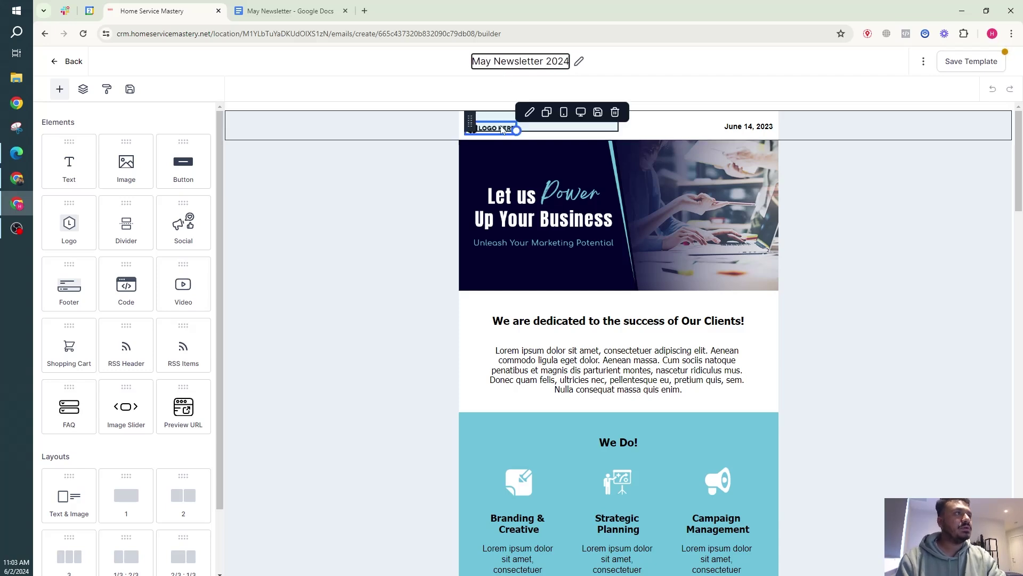
click(503, 130)
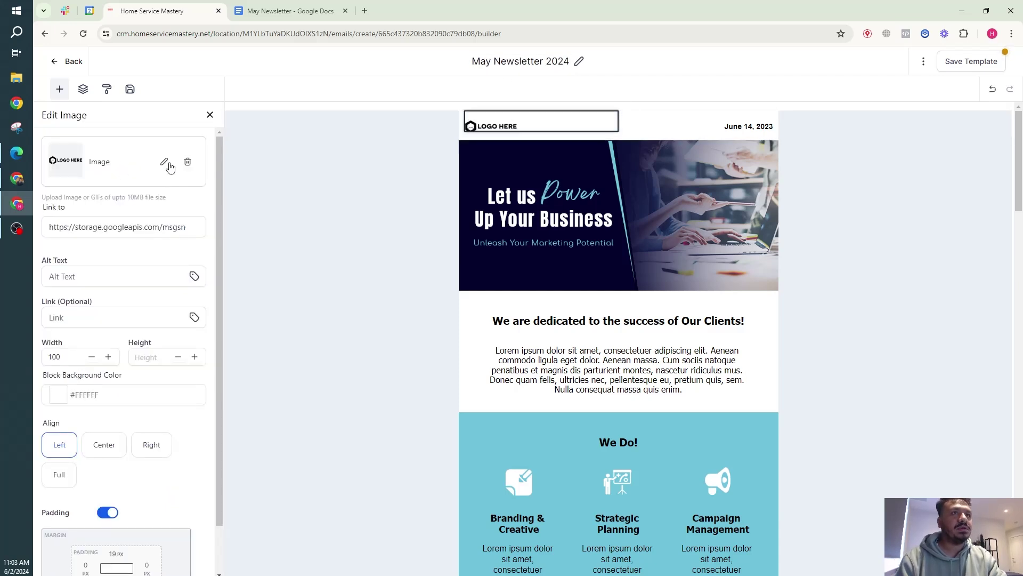
click(164, 162)
click(169, 137)
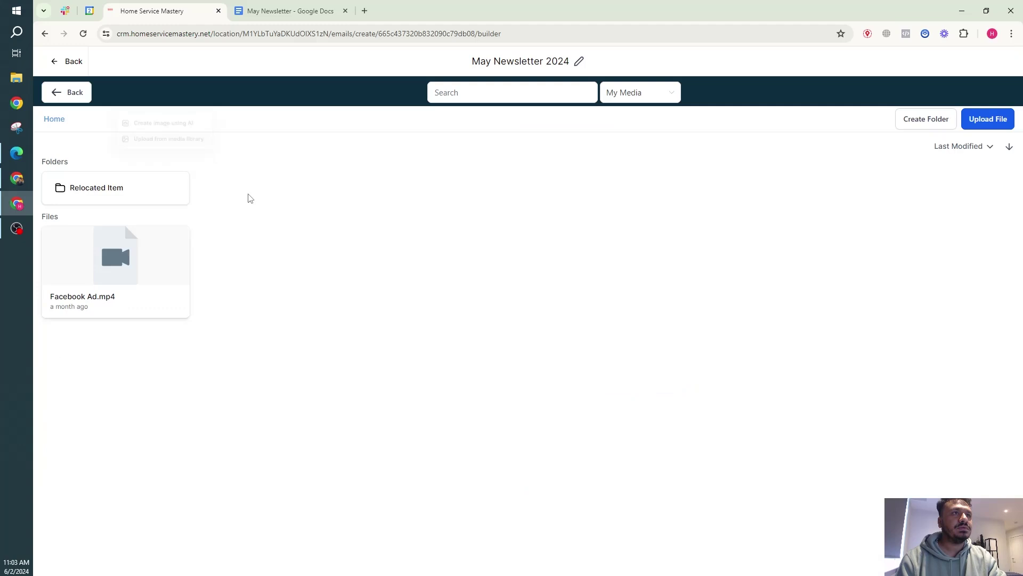
click(988, 119)
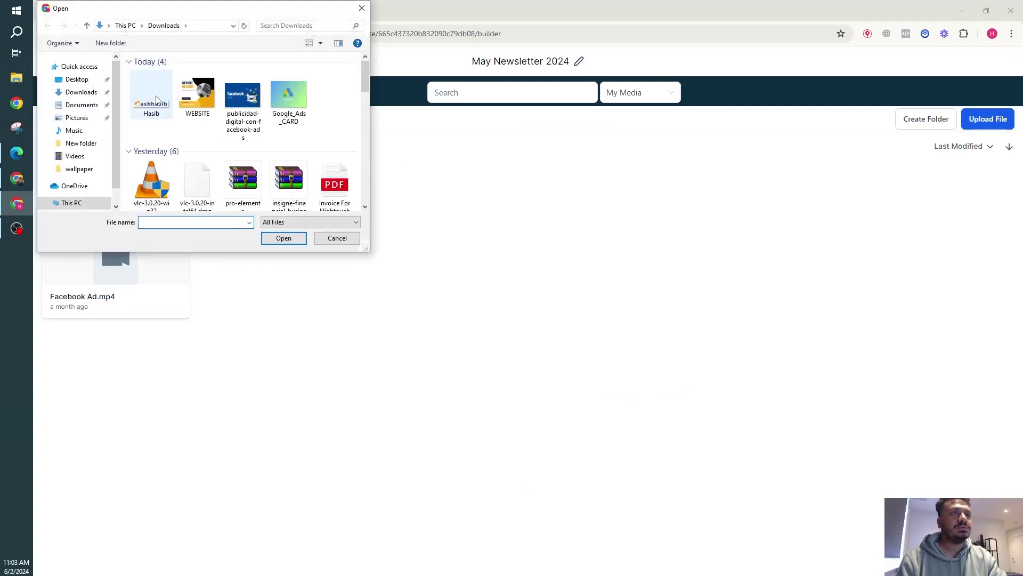
double_click(151, 95)
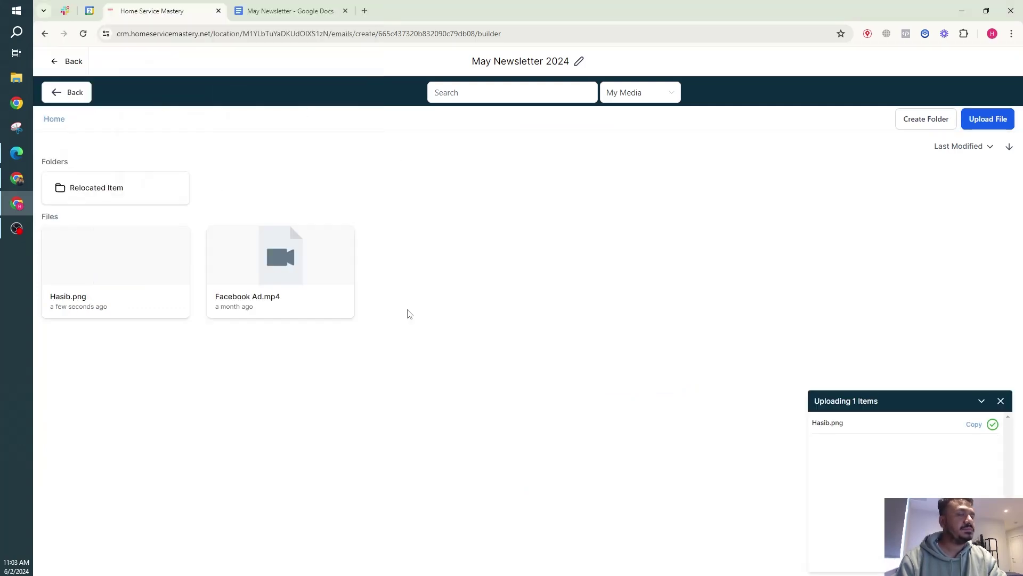
click(139, 265)
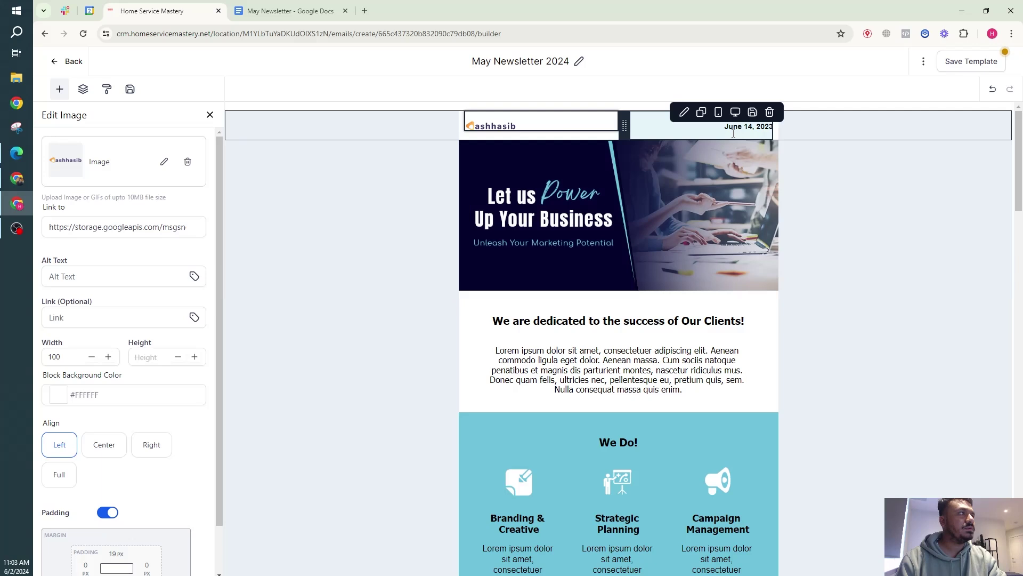
Change the header date from June 14, 2023 to June 2, 2024.
click(739, 127)
triple_click(738, 127)
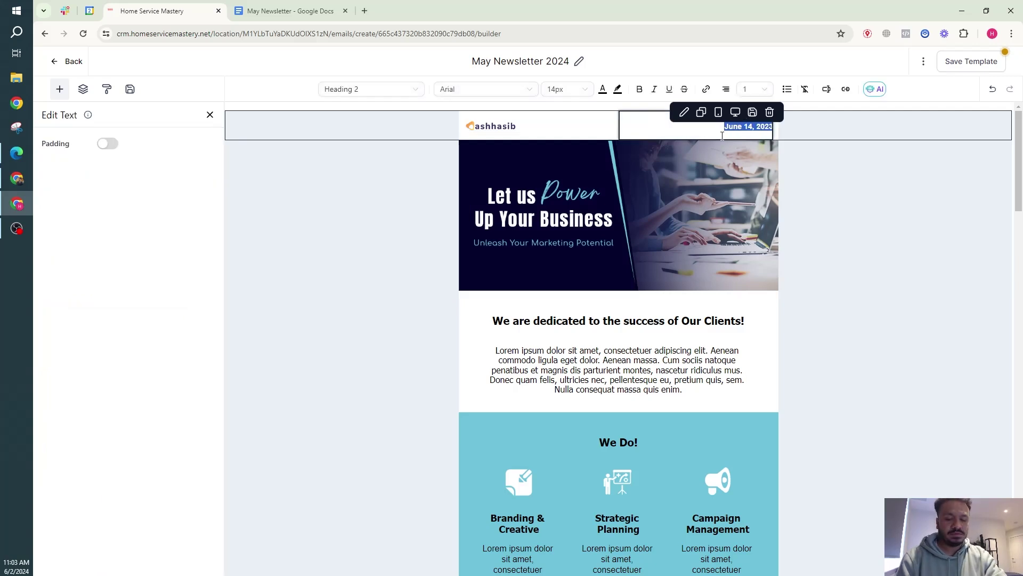
text(MayJu)
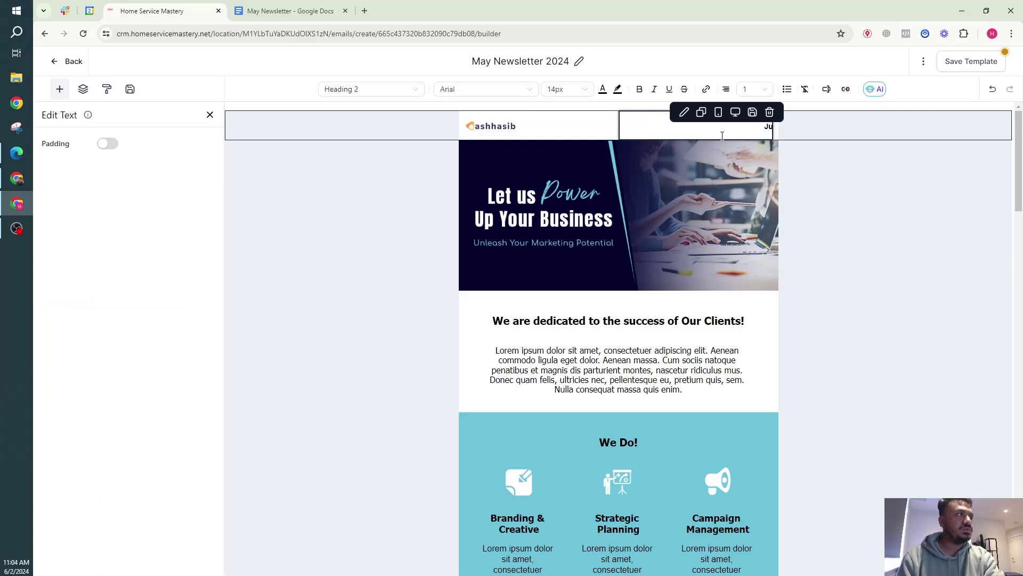
text(ne 2, 2024)
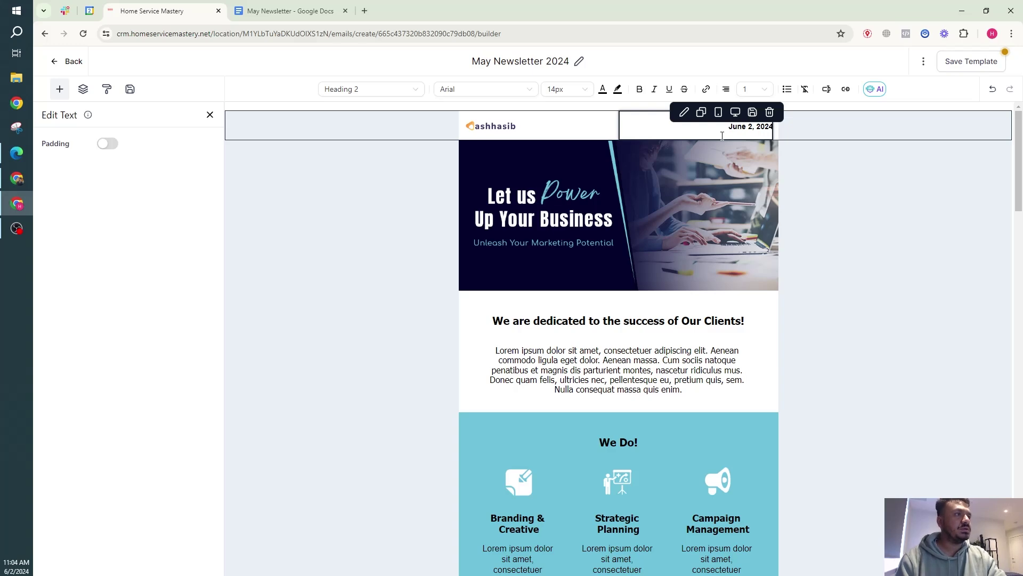
Remove the banner image and paste the Hello Family greeting and intro from Google Docs.
click(728, 279)
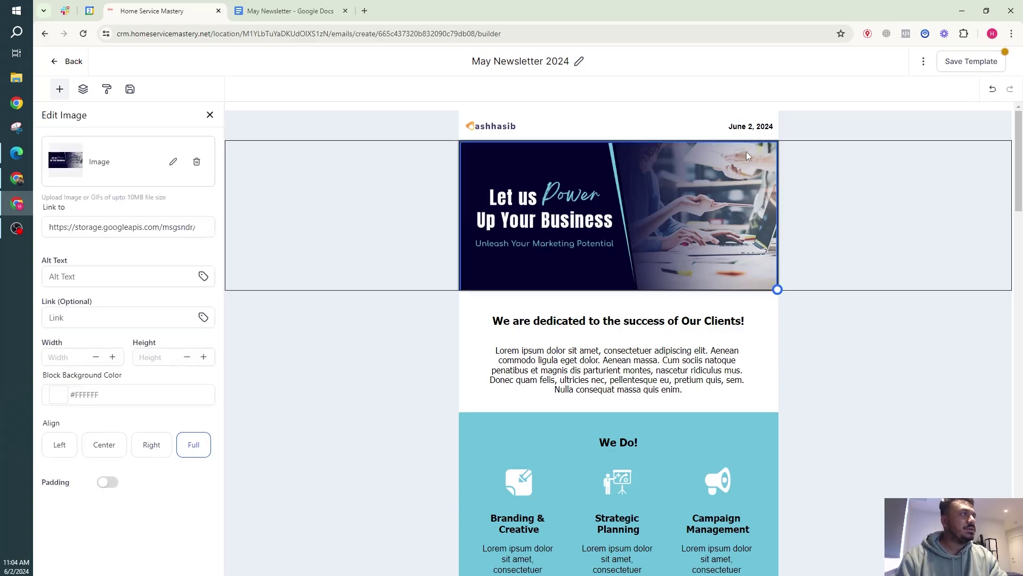
click(312, 142)
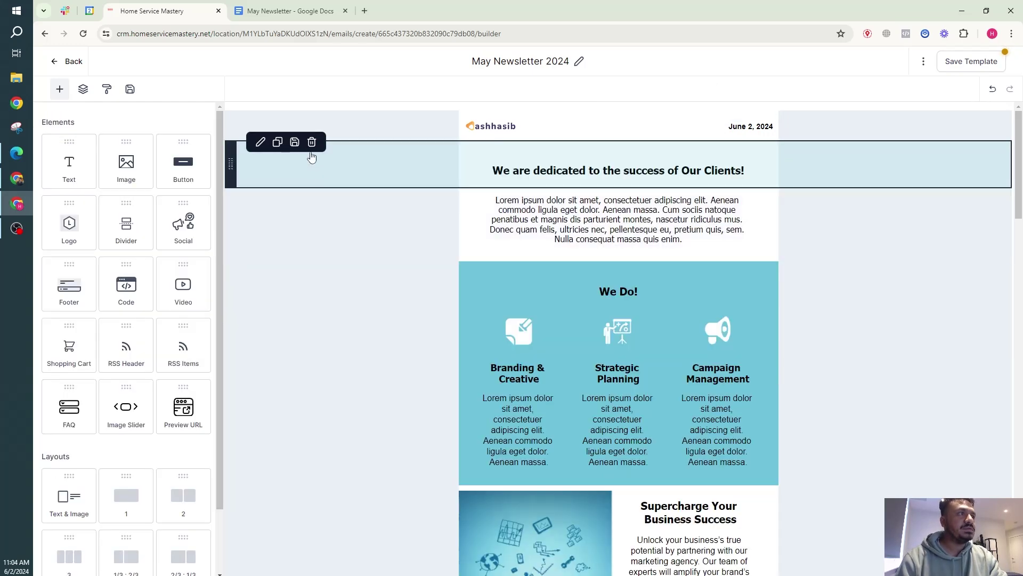
click(291, 10)
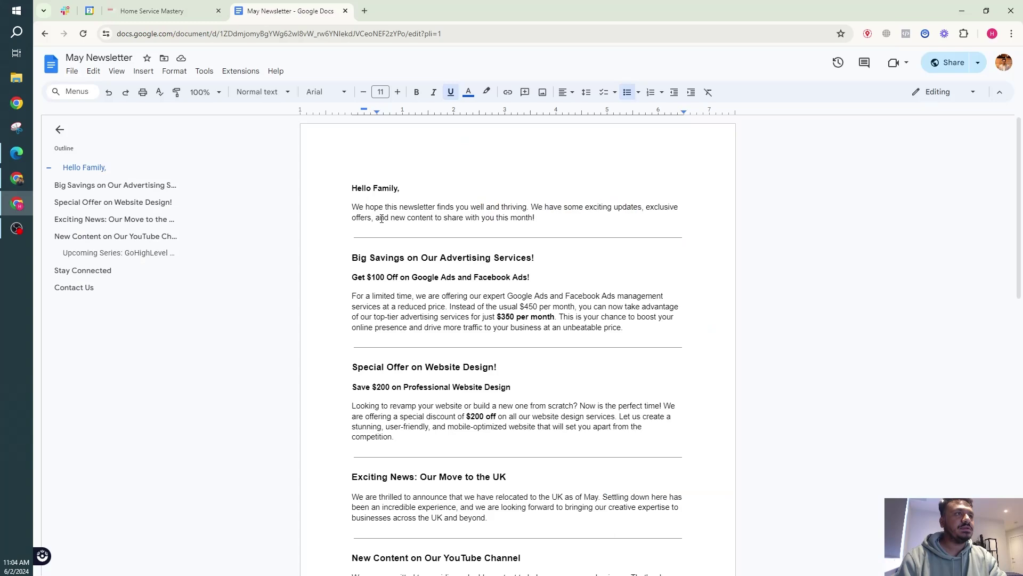
click(196, 8)
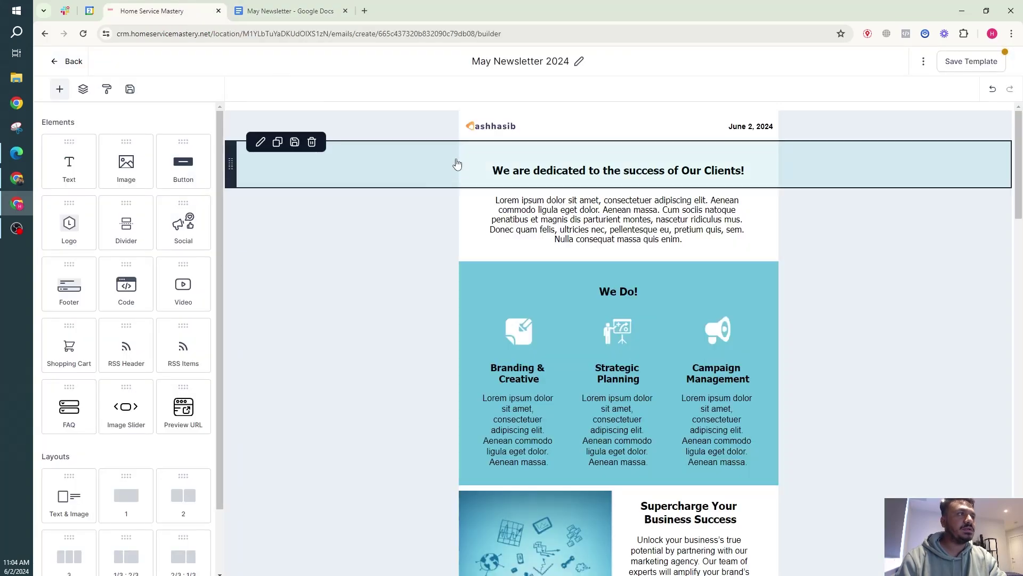
click(320, 7)
triple_click(379, 194)
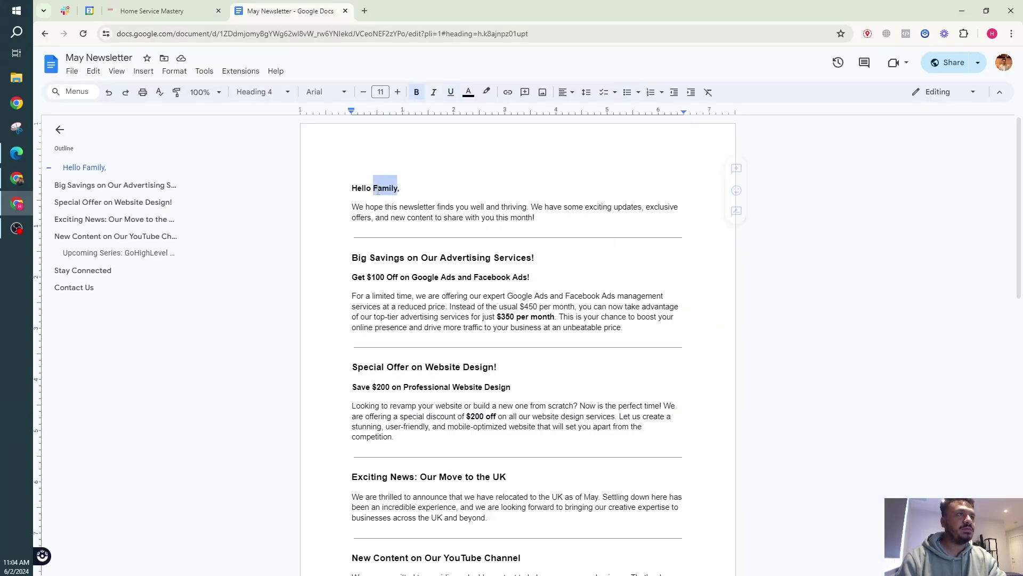
click(207, 8)
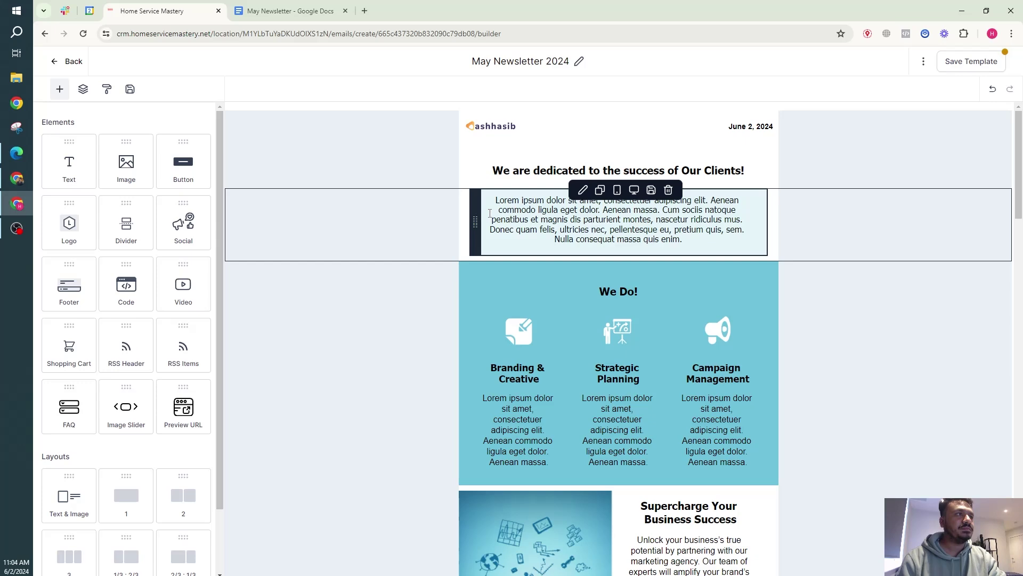
click(634, 213)
click(298, 11)
drag(535, 219, 350, 184)
key(ctrl+c)
click(151, 8)
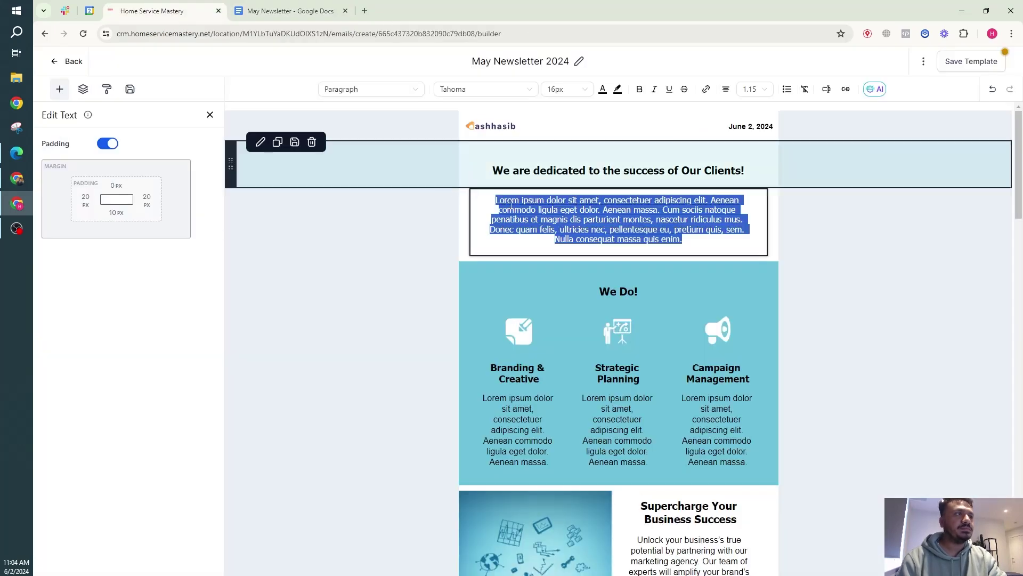
key(ctrl+v)
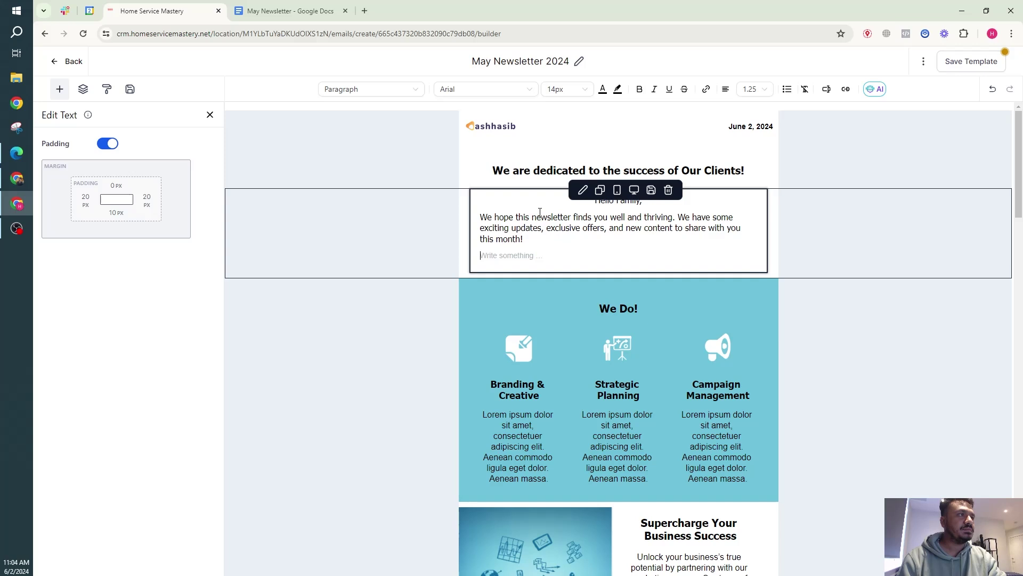
Left-align the greeting and intro and remove the extra empty line.
key(ctrl+a)
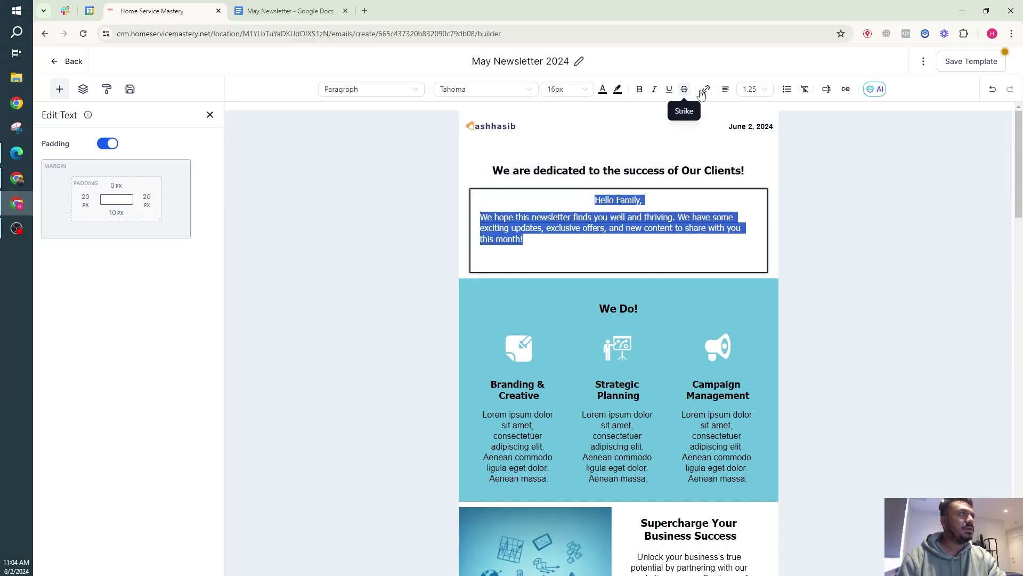
click(725, 89)
click(701, 110)
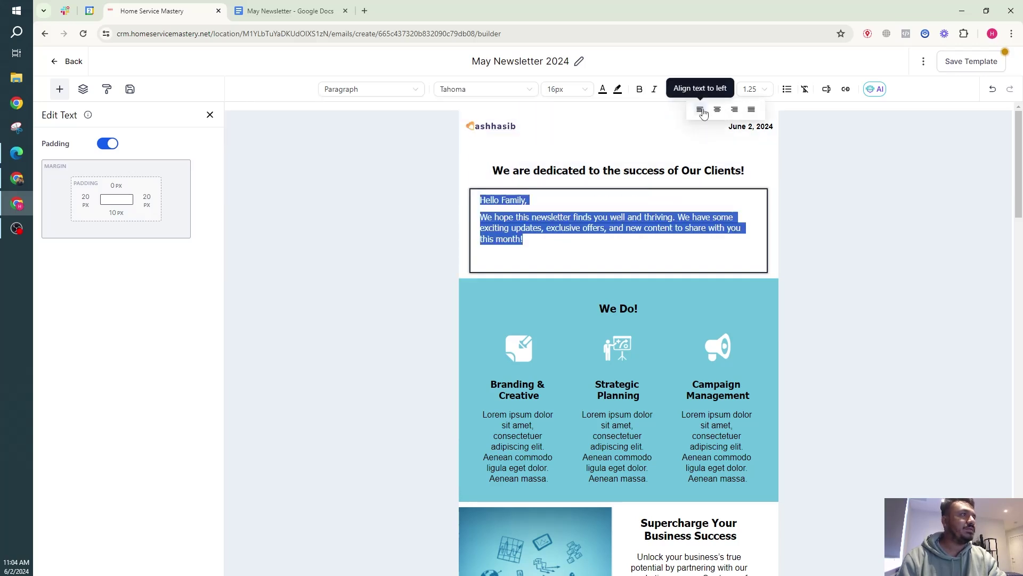
click(530, 243)
key(Return)
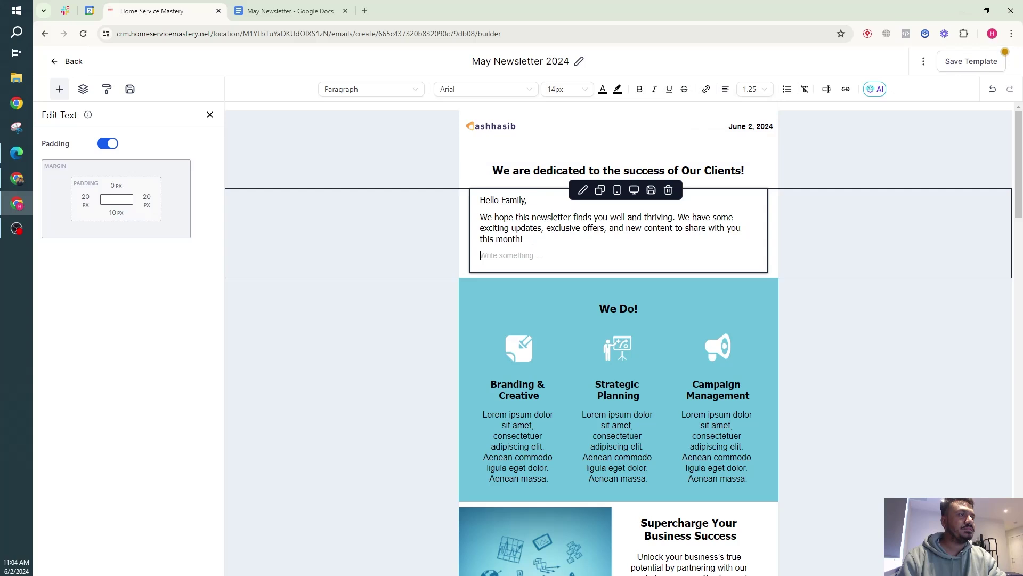
key(BackSpace)
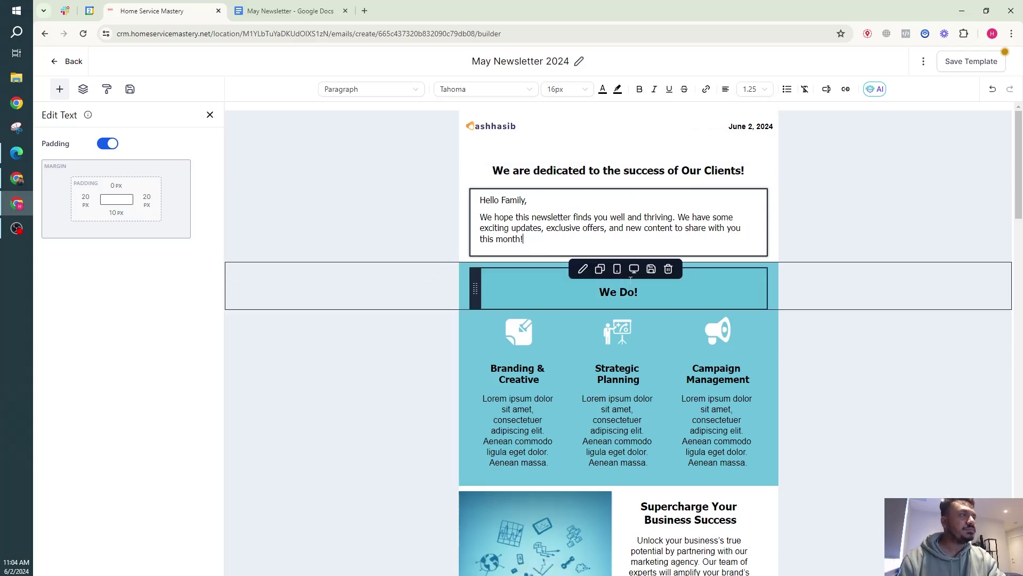
Set the greeting and intro font to Trebuchet.
triple_click(703, 232)
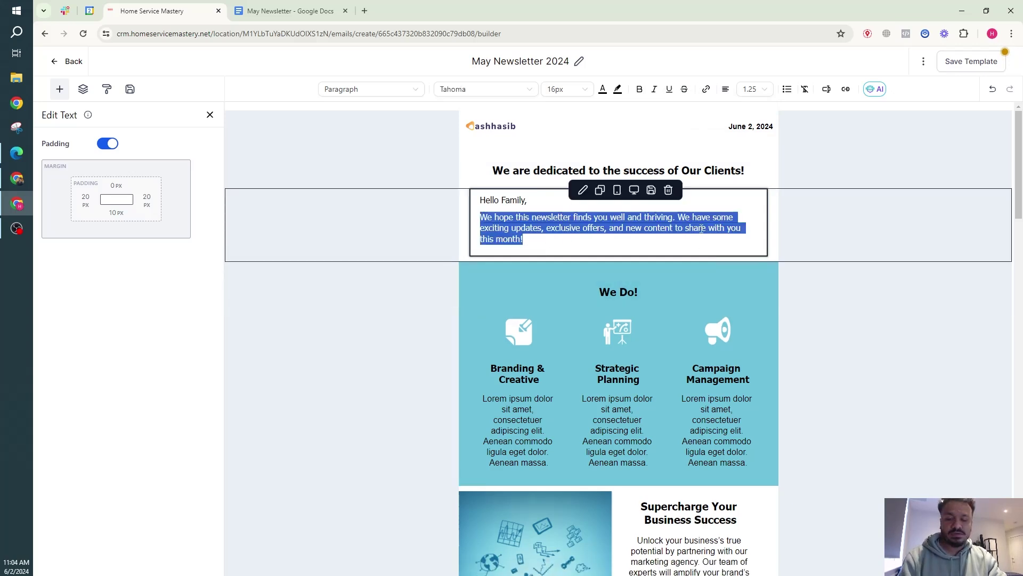
key(ctrl+a)
click(483, 89)
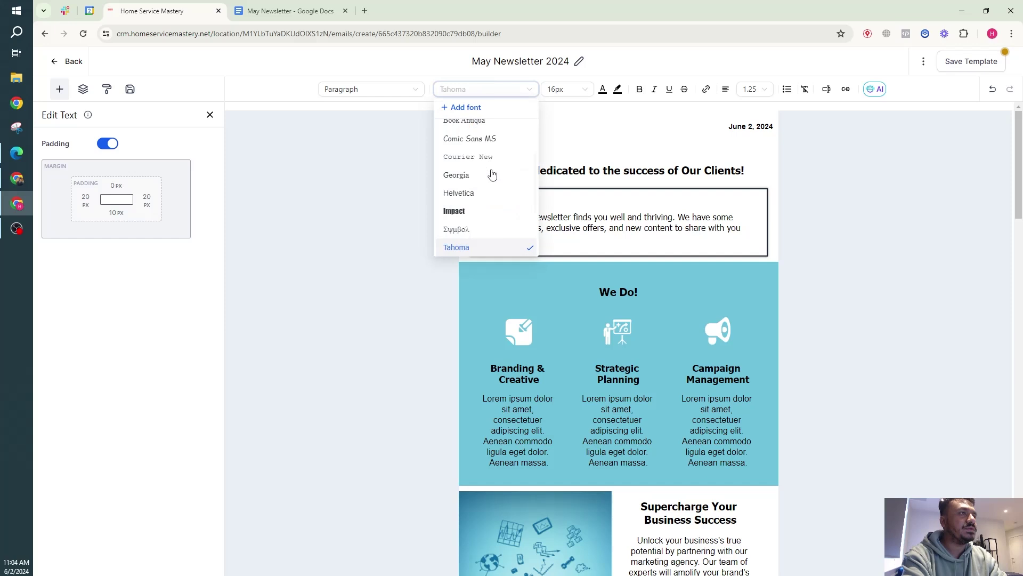
scroll(488, 210, up, 2)
scroll(487, 208, down, 4)
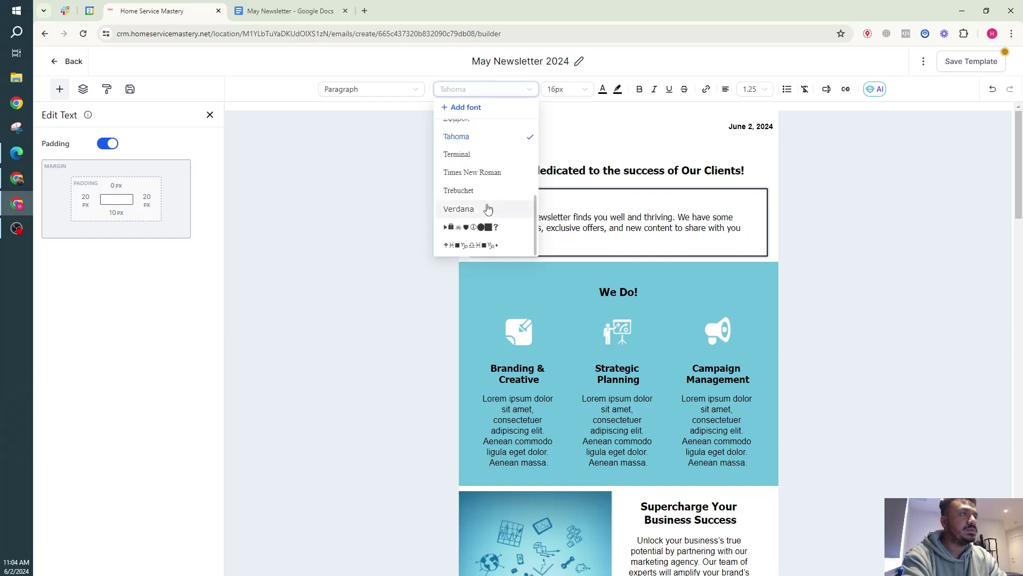
click(480, 191)
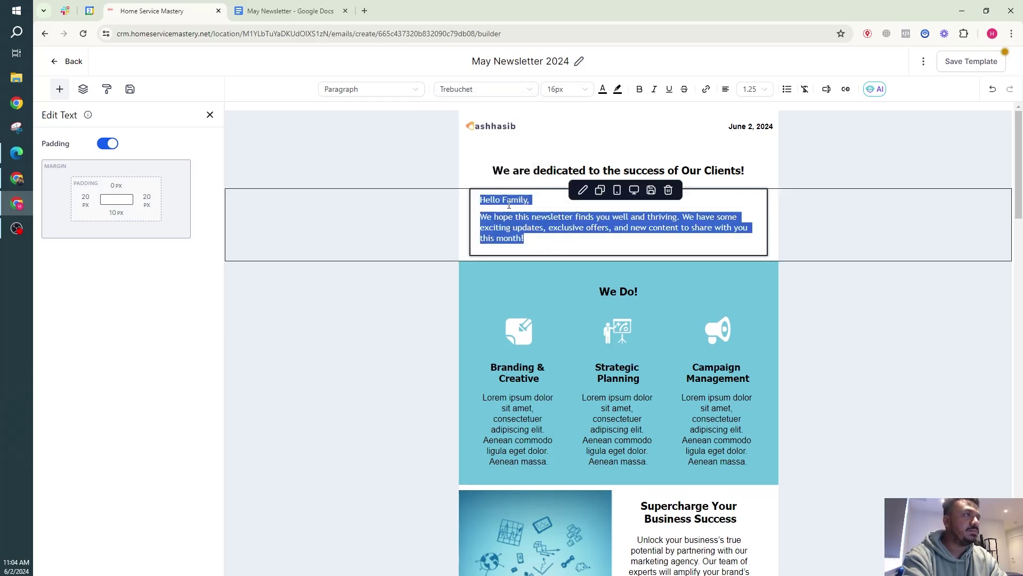
click(506, 199)
Set the greeting and intro text size to 14px.
click(555, 89)
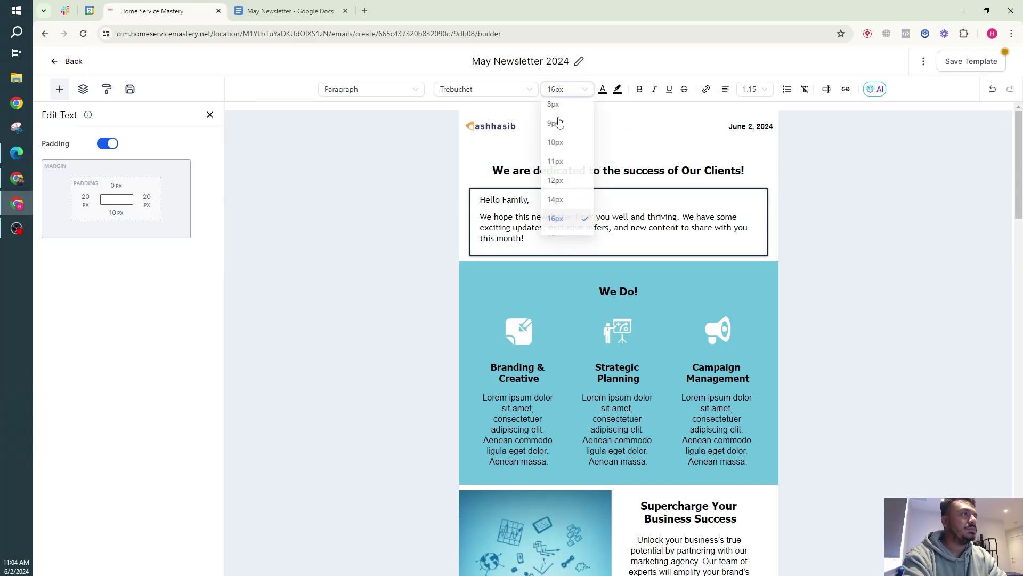
click(555, 90)
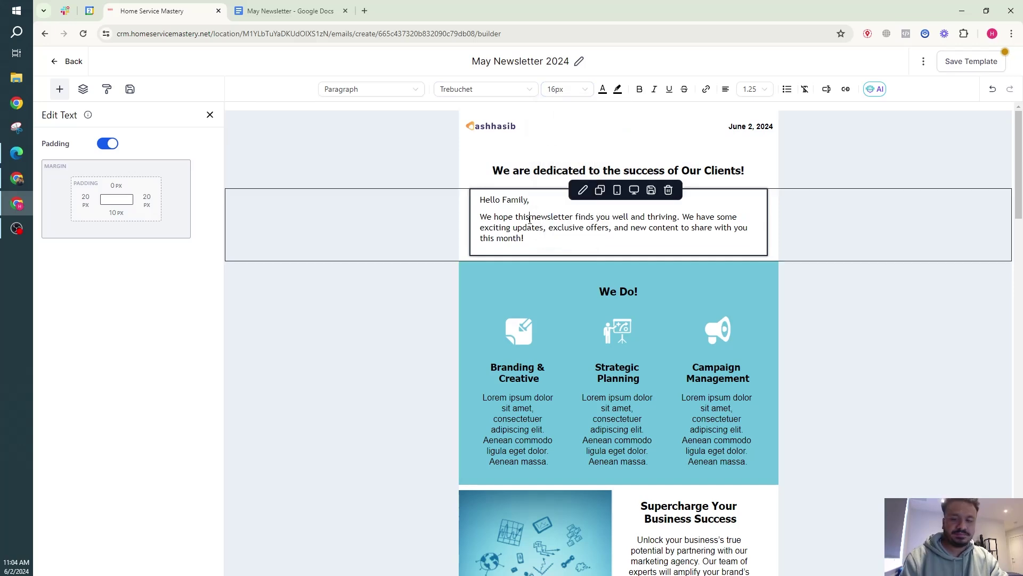
key(ctrl+a)
click(555, 90)
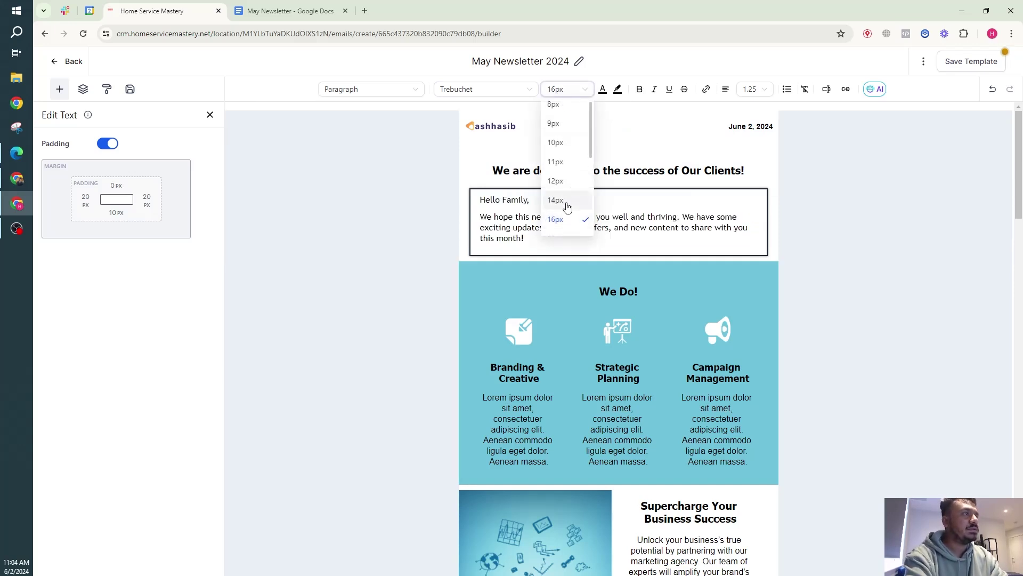
click(563, 207)
click(525, 215)
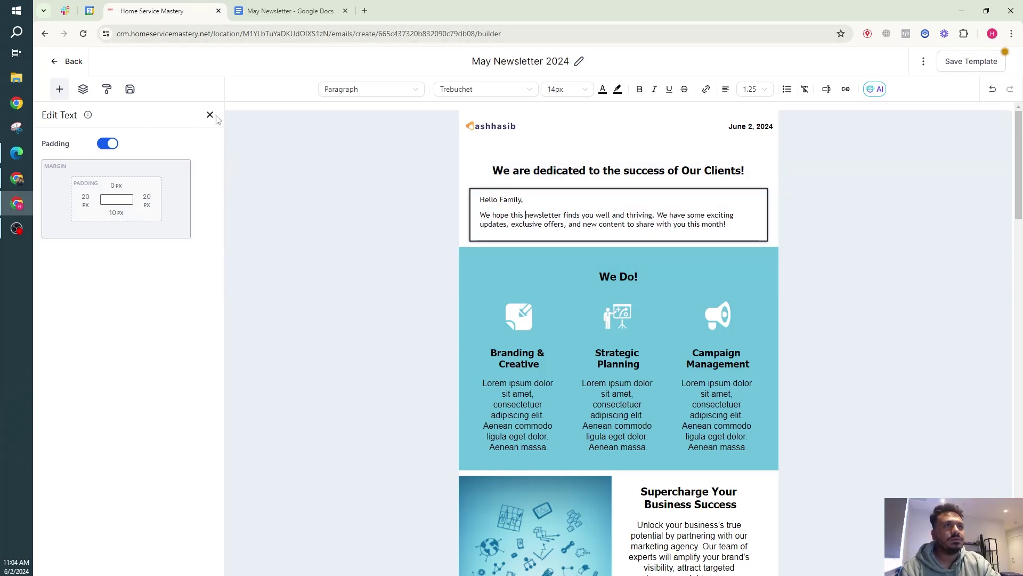
Add a divider below the greeting and try dark slate, red and yellow colours on it.
click(60, 90)
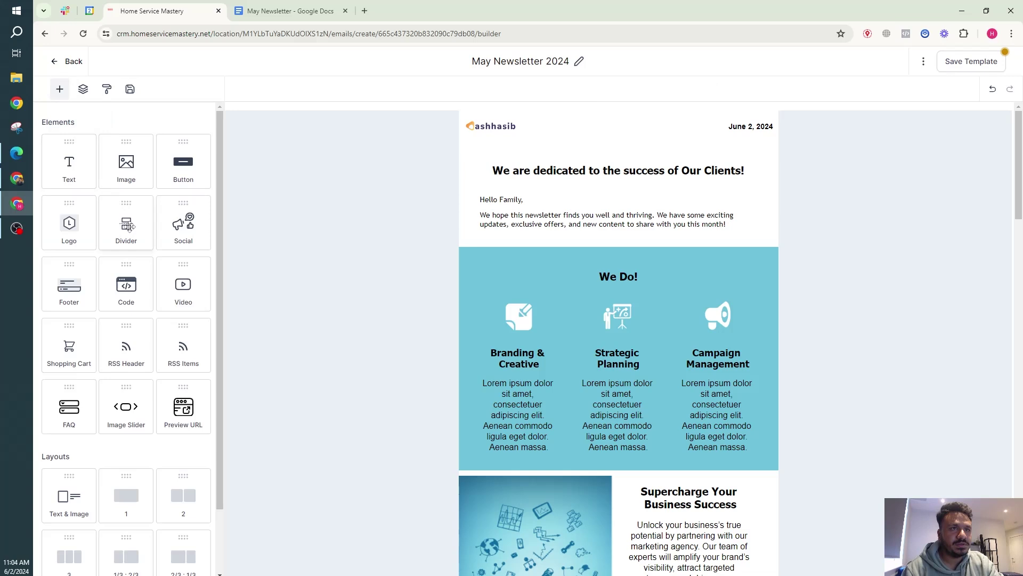
drag(121, 226, 605, 231)
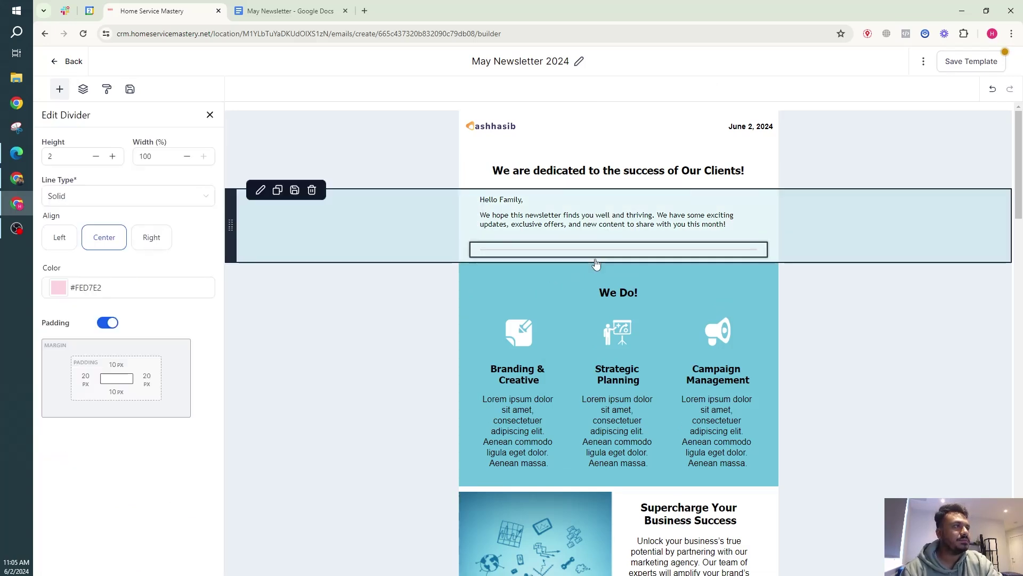
click(66, 290)
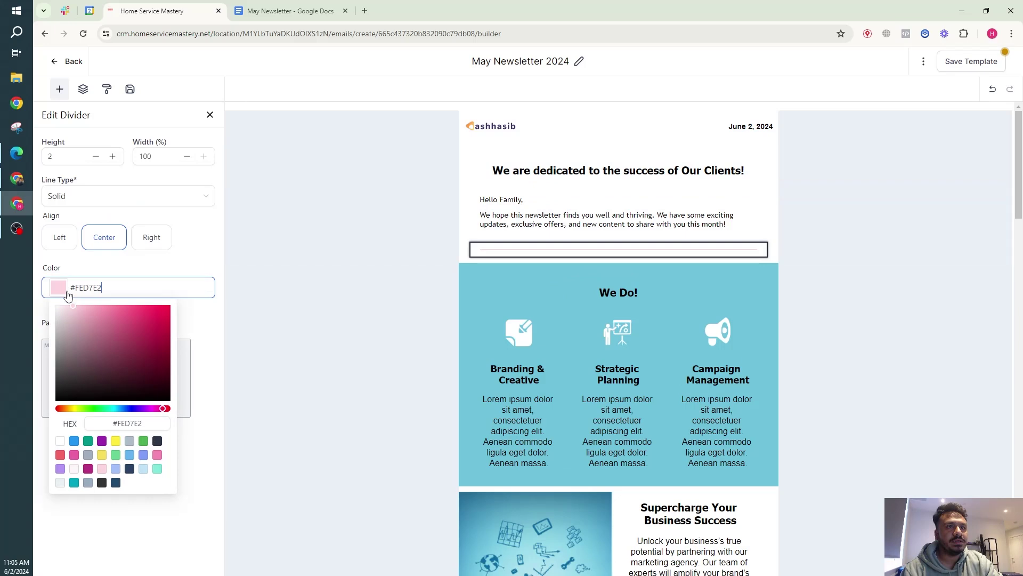
click(157, 442)
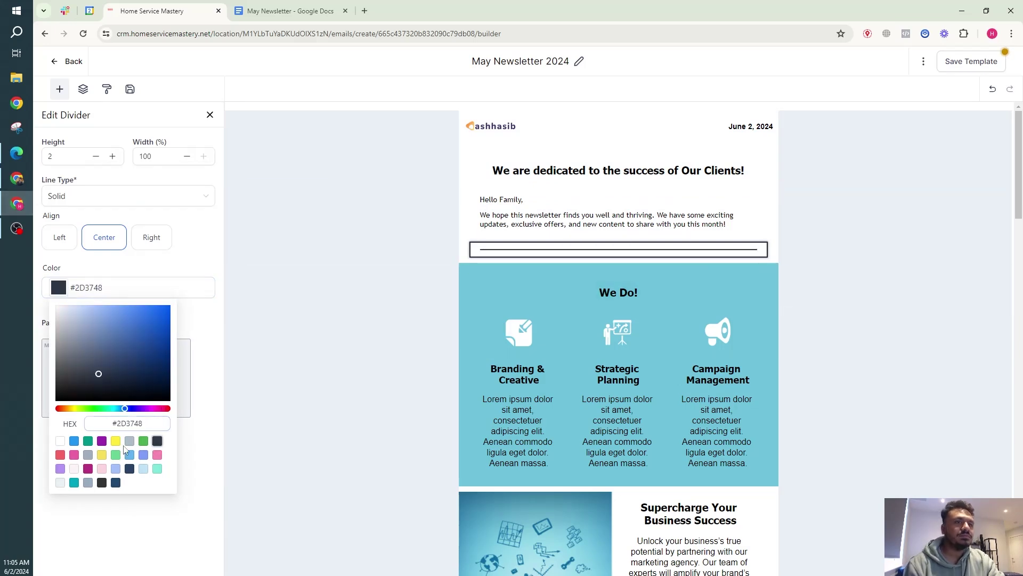
click(60, 454)
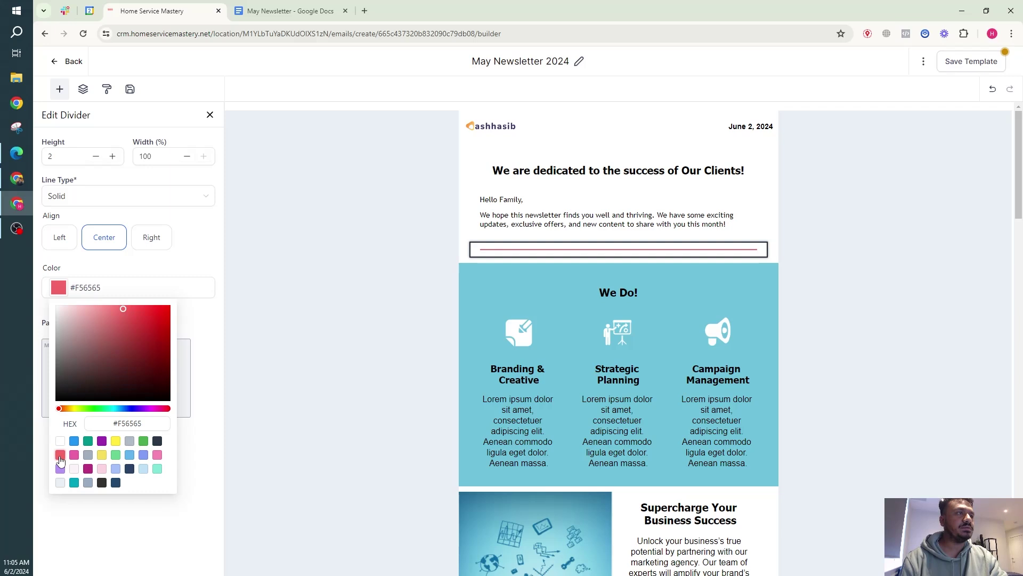
click(115, 441)
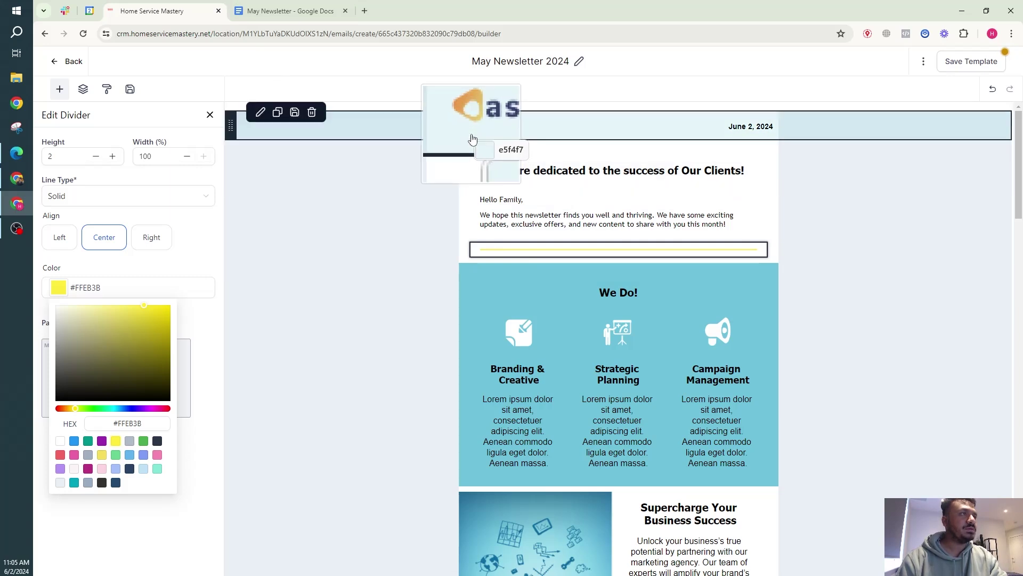
Sample the logo's gold and apply #E5B661 to the divider.
click(470, 127)
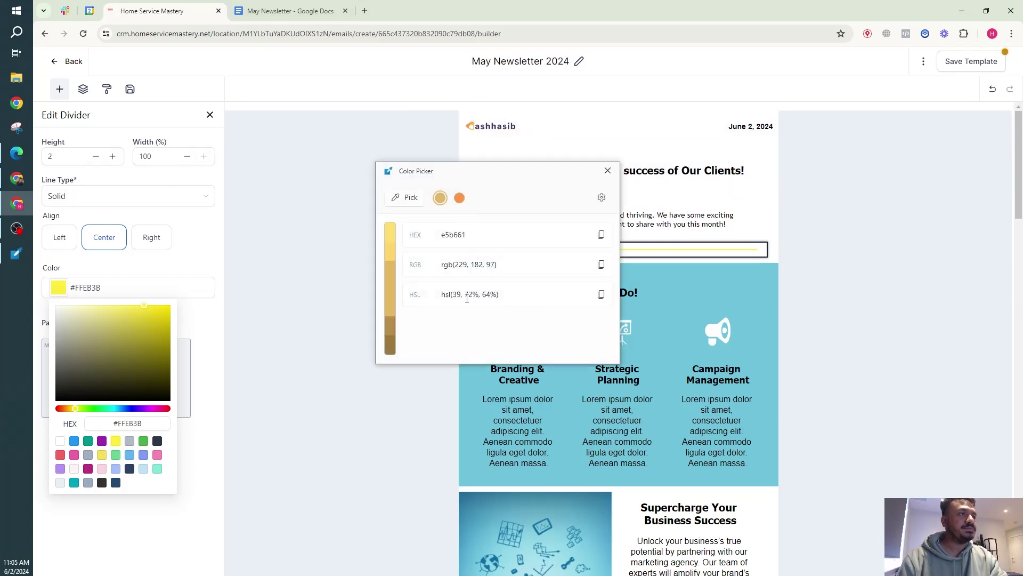
click(470, 234)
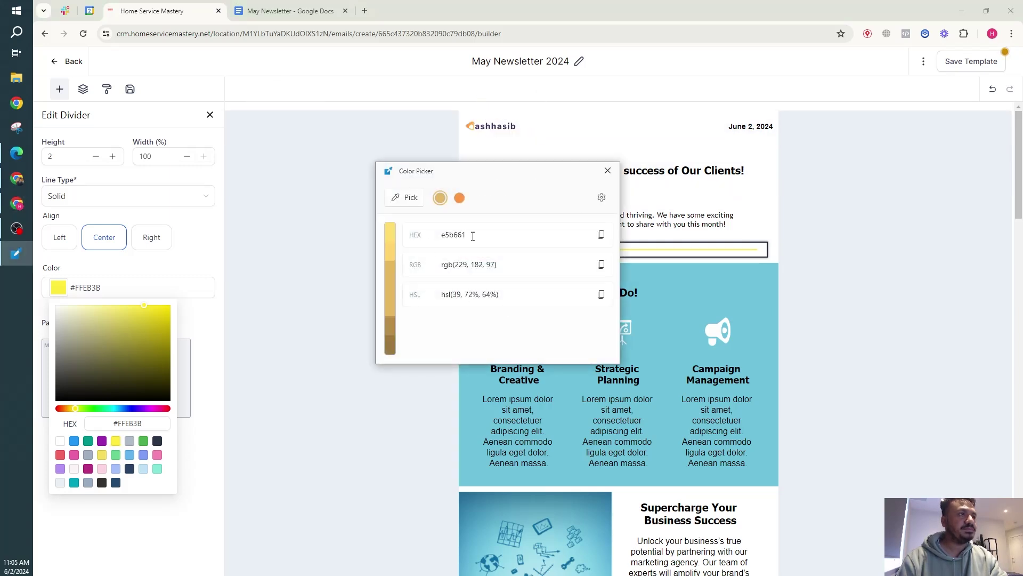
click(607, 171)
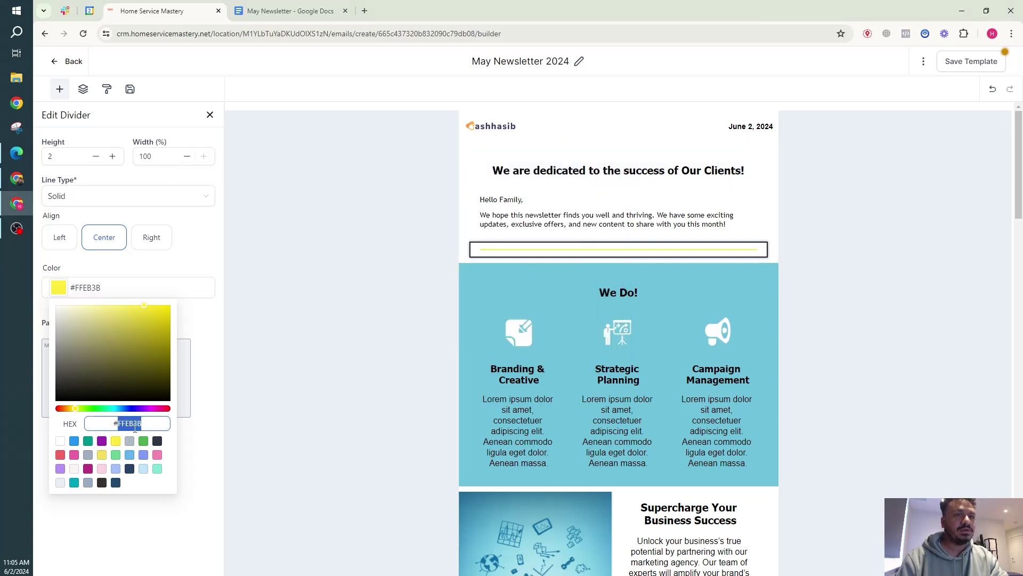
text(e5b661)
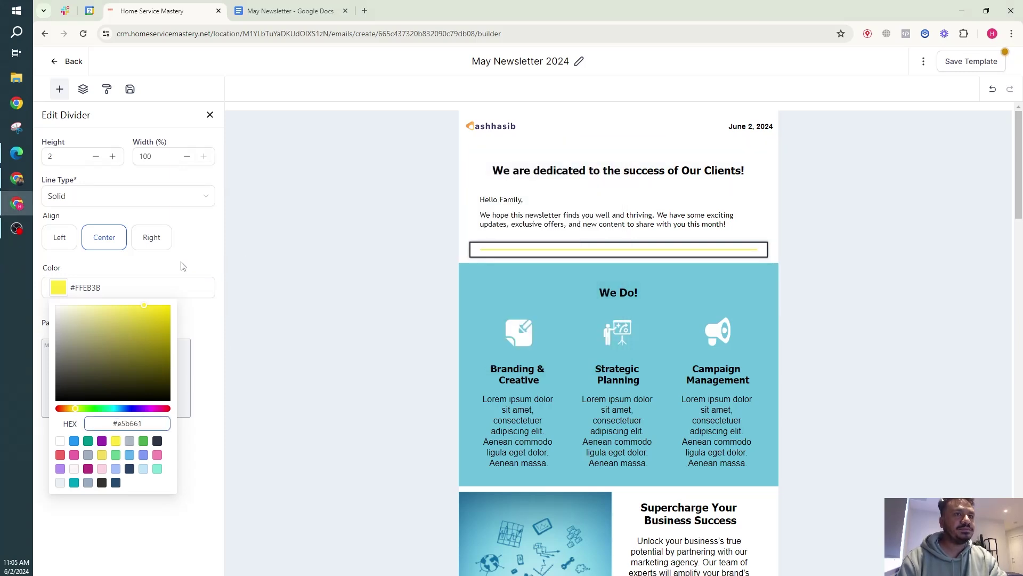
key(Return)
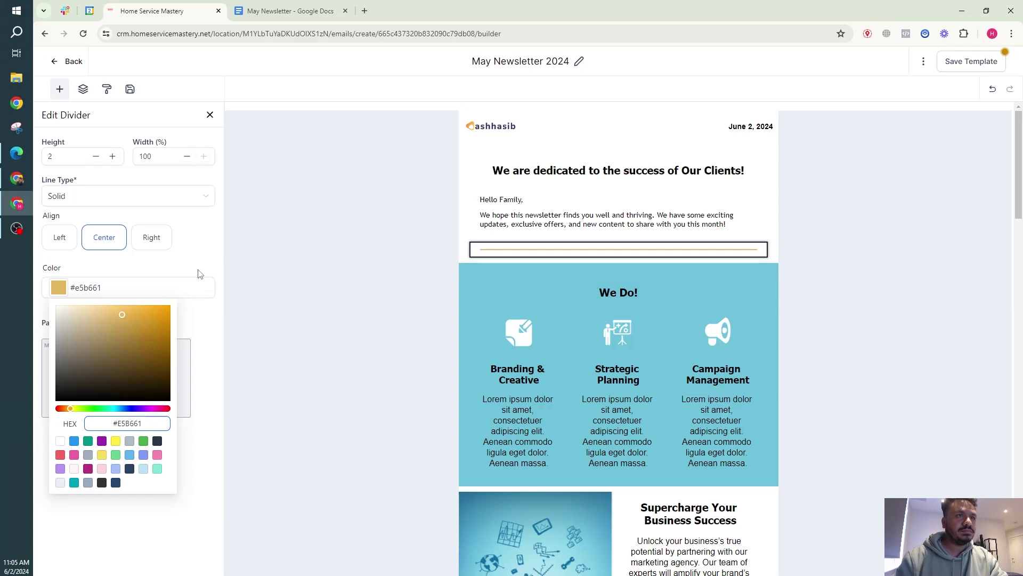
click(205, 275)
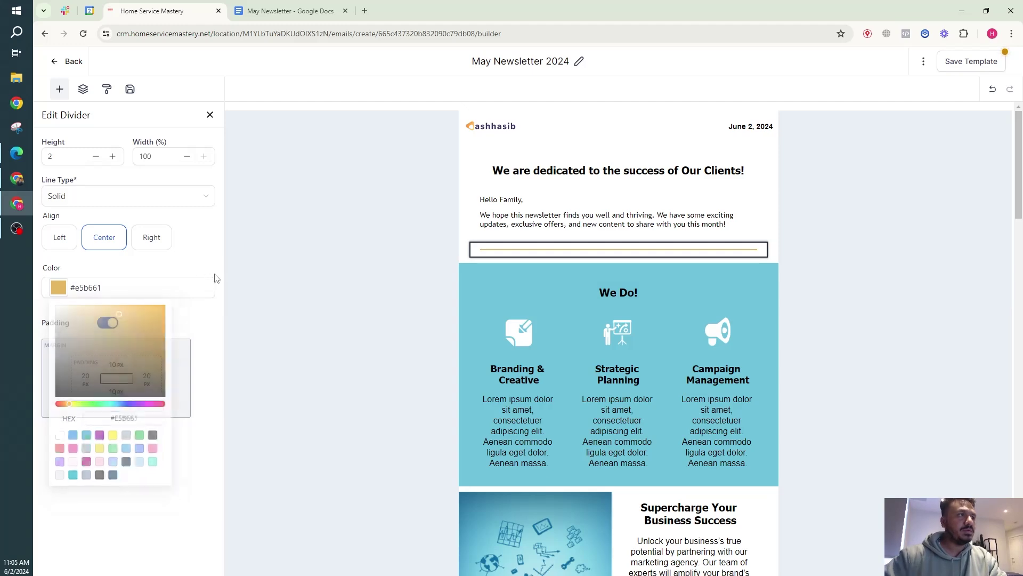
Add a text block below the divider and paste the Big Savings section from Google Docs.
click(282, 6)
drag(353, 258, 538, 258)
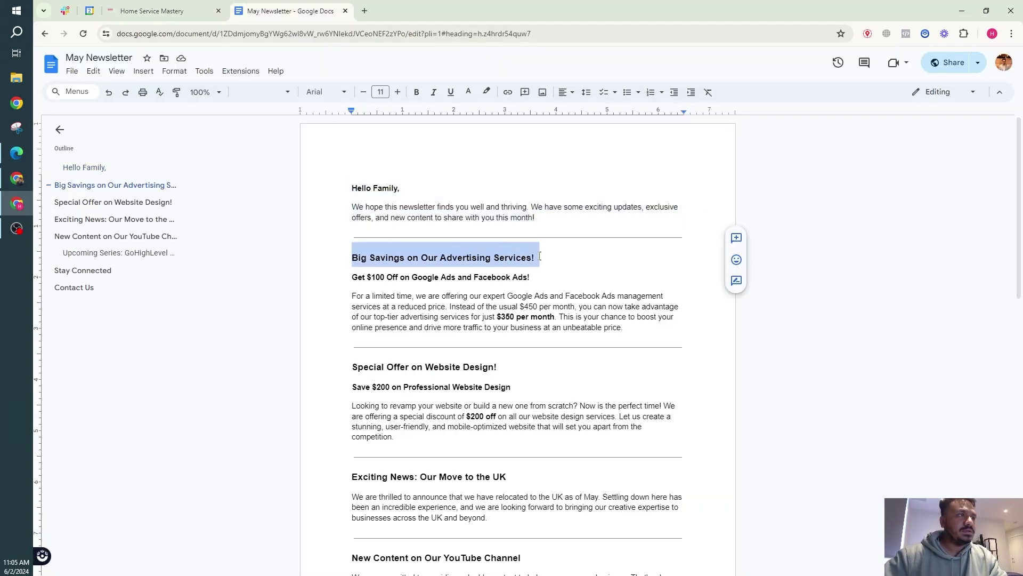
click(187, 7)
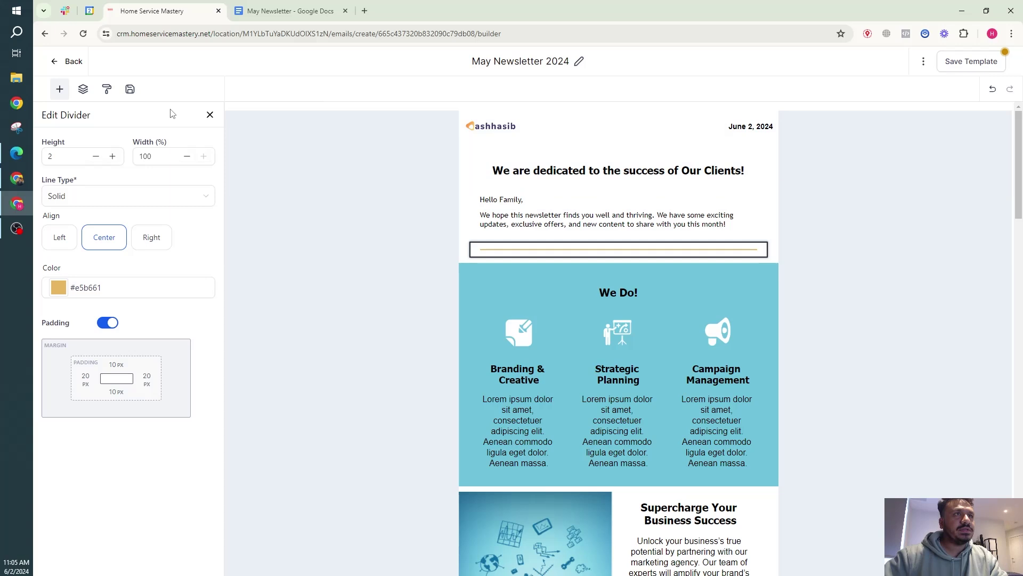
click(60, 91)
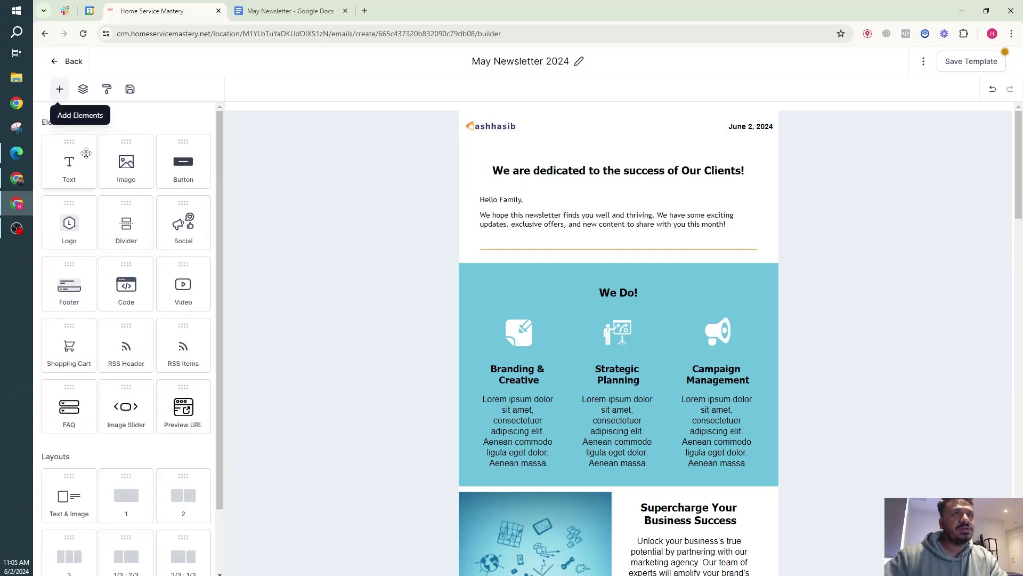
drag(85, 172, 548, 262)
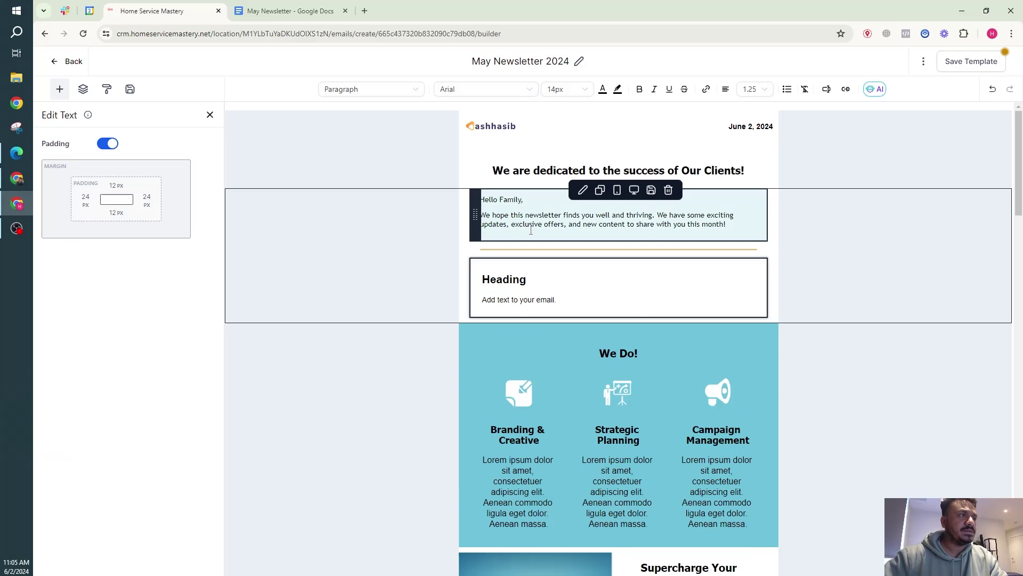
key(ctrl+Tab)
drag(624, 327, 339, 263)
key(ctrl+c)
click(160, 11)
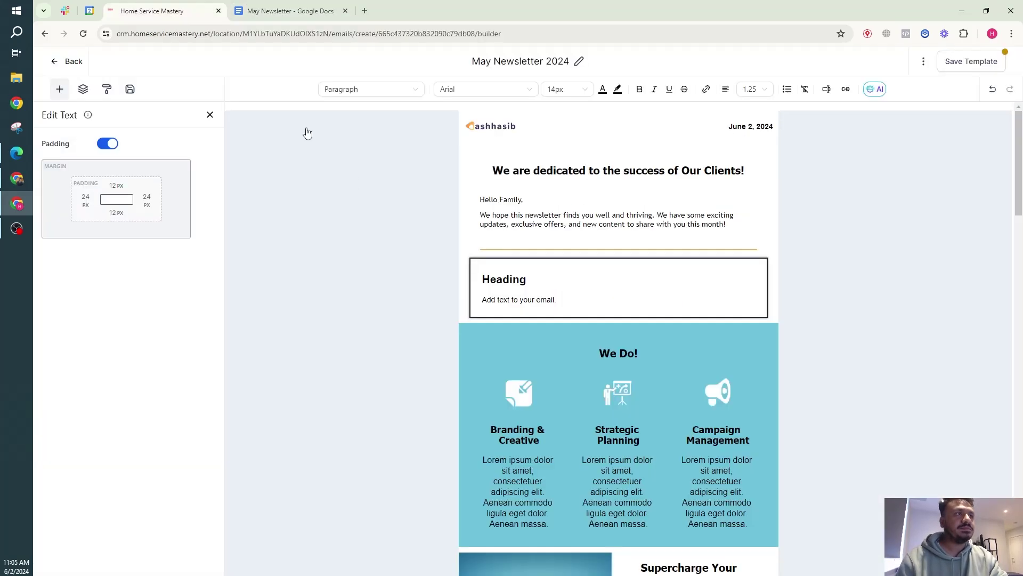
triple_click(542, 299)
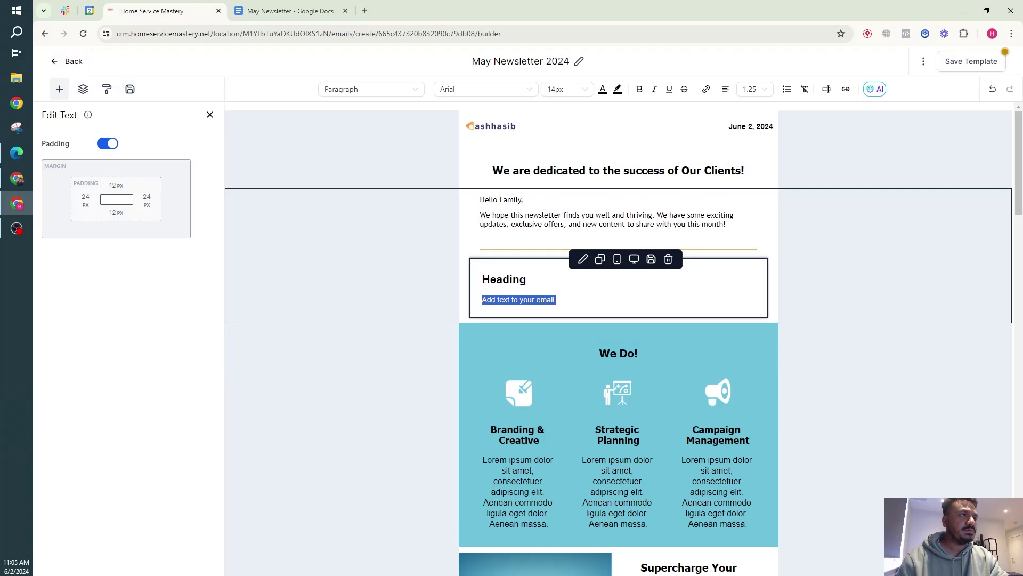
key(ctrl+v)
Move the Big Savings headline into the heading and bold the Get $100 Off subheading.
triple_click(521, 301)
key(ctrl+x)
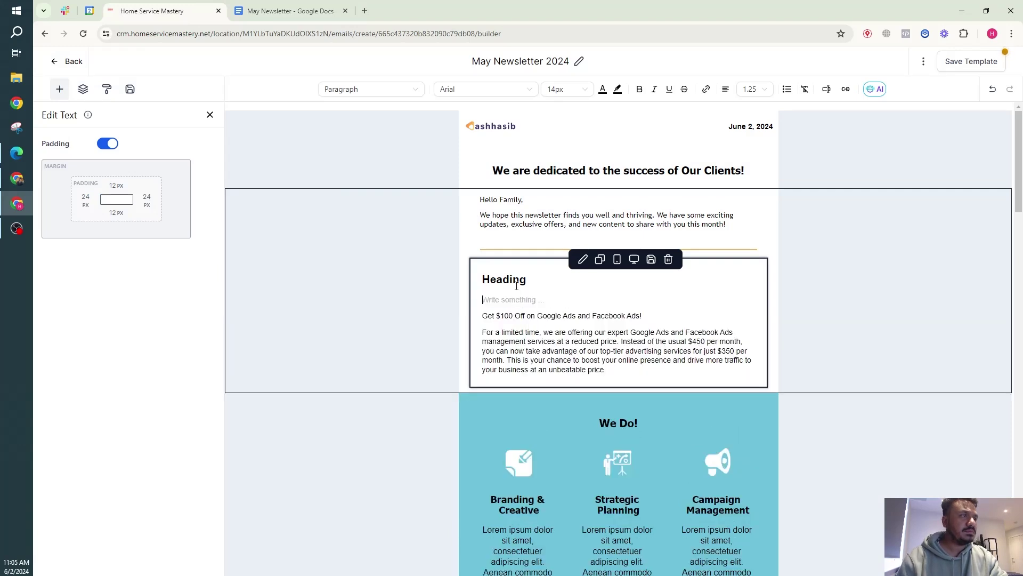
double_click(503, 279)
key(ctrl+v)
click(525, 299)
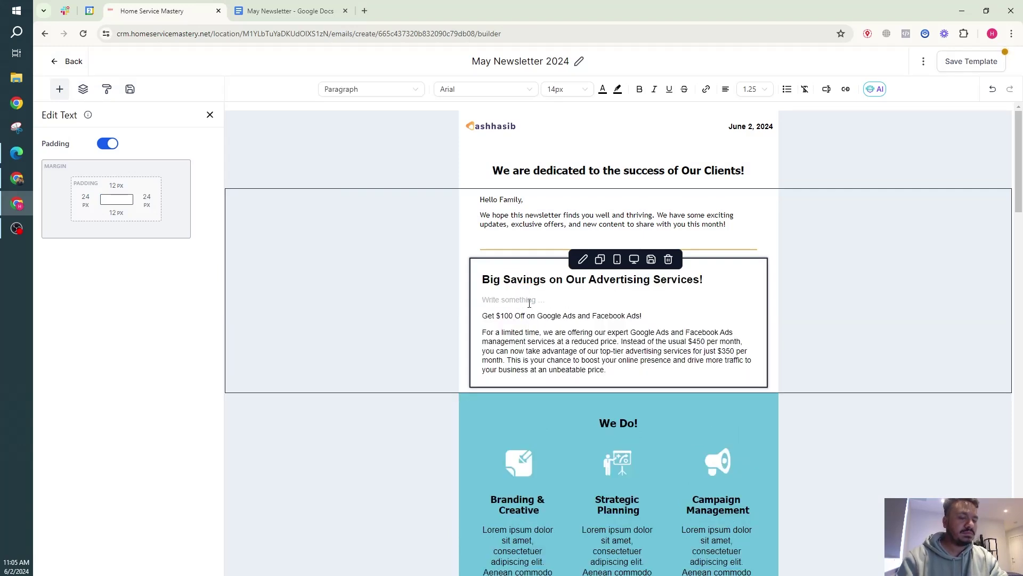
key(BackSpace)
triple_click(531, 301)
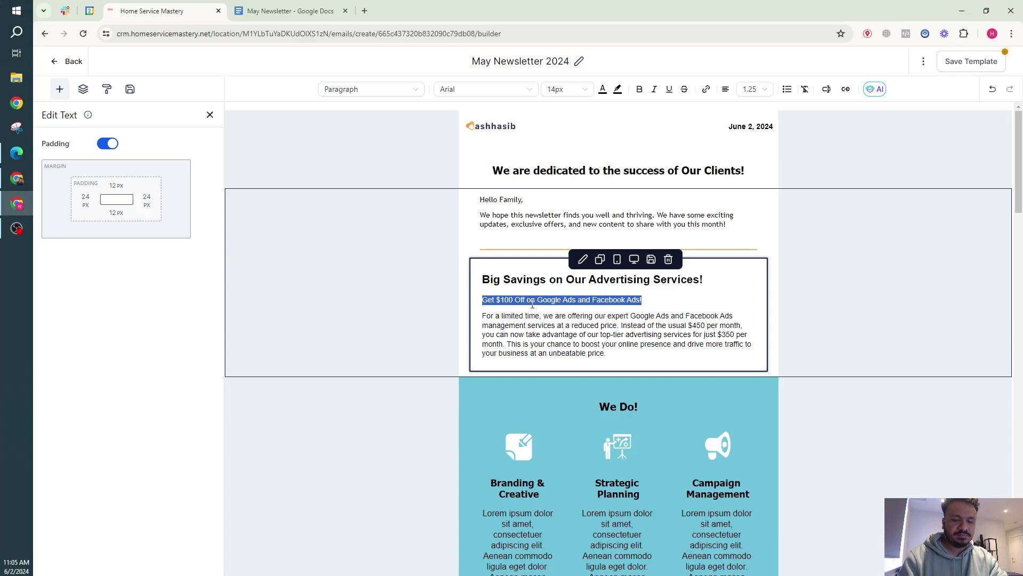
key(ctrl+b)
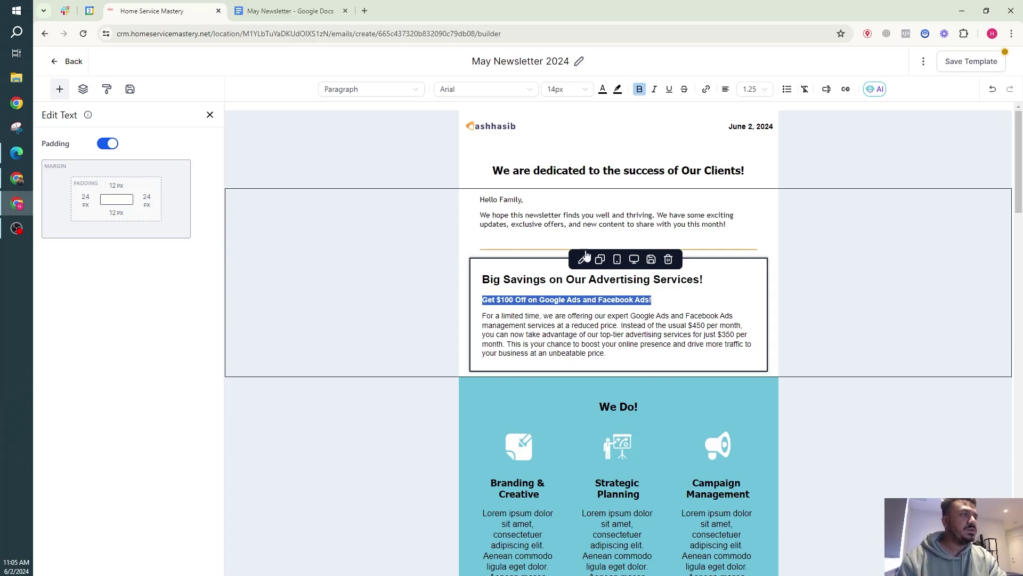
click(590, 316)
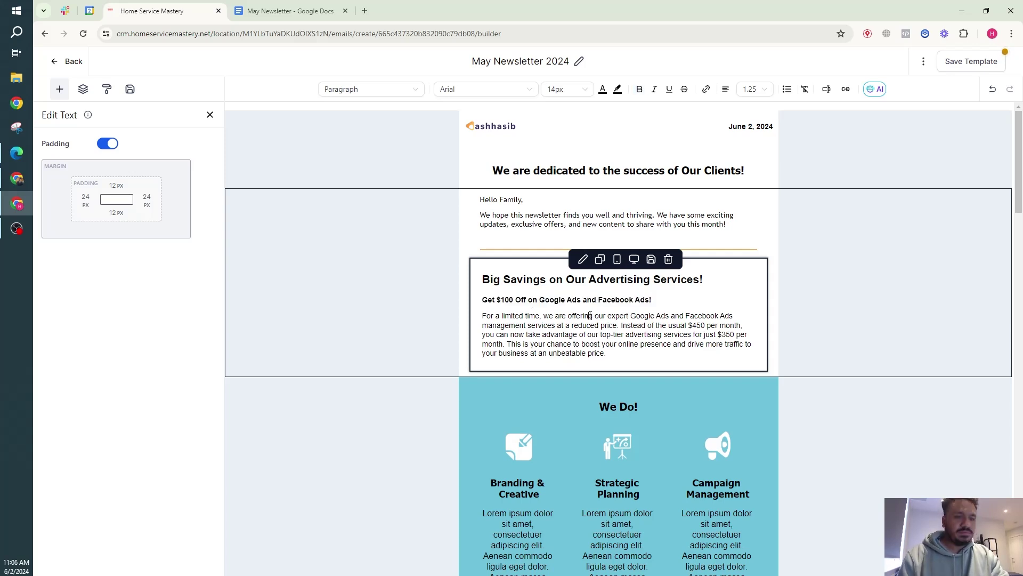
Set the whole Big Savings text block to the Trebuchet font.
key(ctrl+a)
click(457, 90)
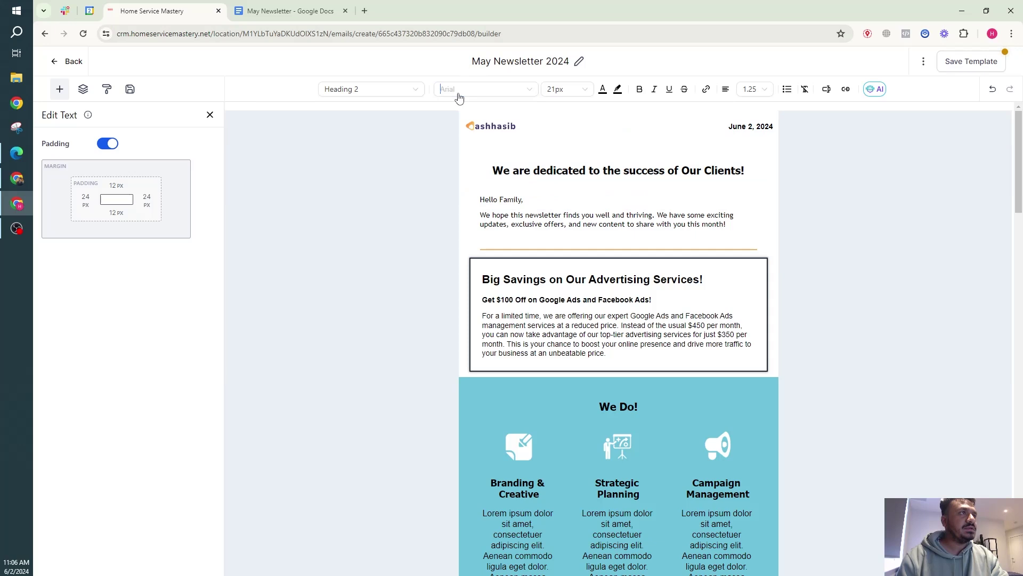
scroll(478, 221, down, 3)
click(468, 224)
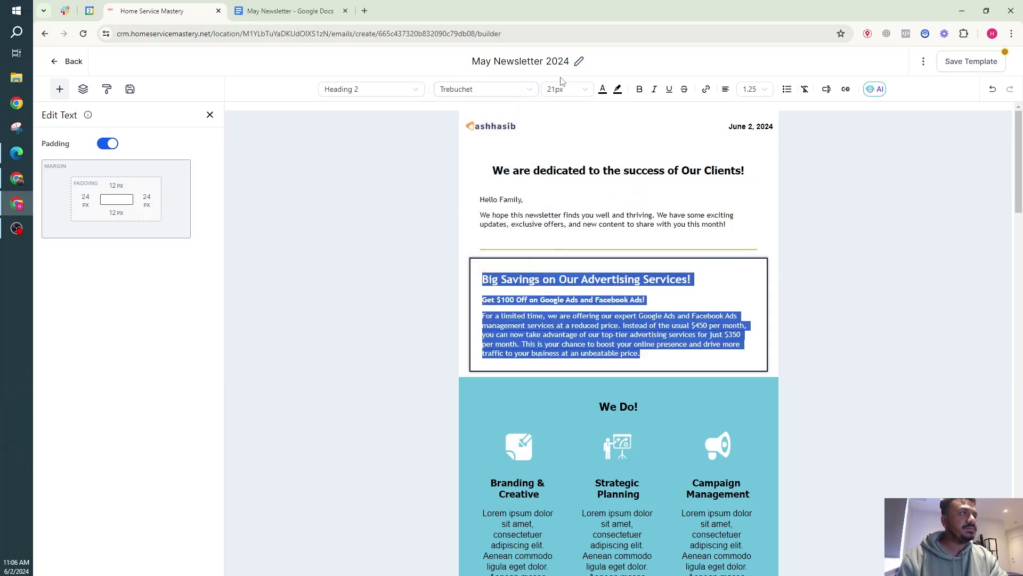
click(569, 90)
click(560, 315)
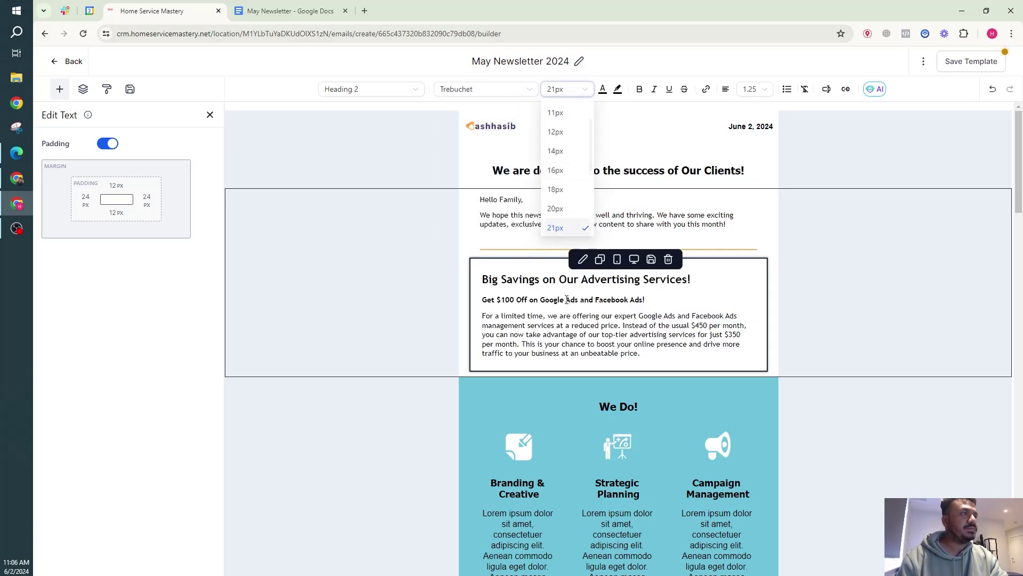
Add an image block under the Big Savings paragraph with the uploaded WEBSITE.png image.
click(386, 340)
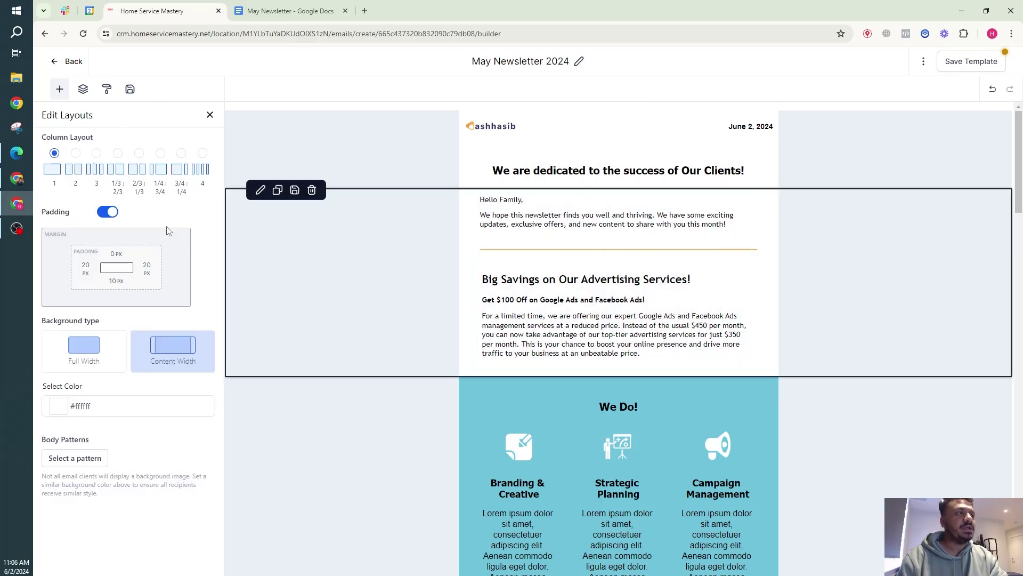
click(59, 89)
drag(124, 181, 570, 329)
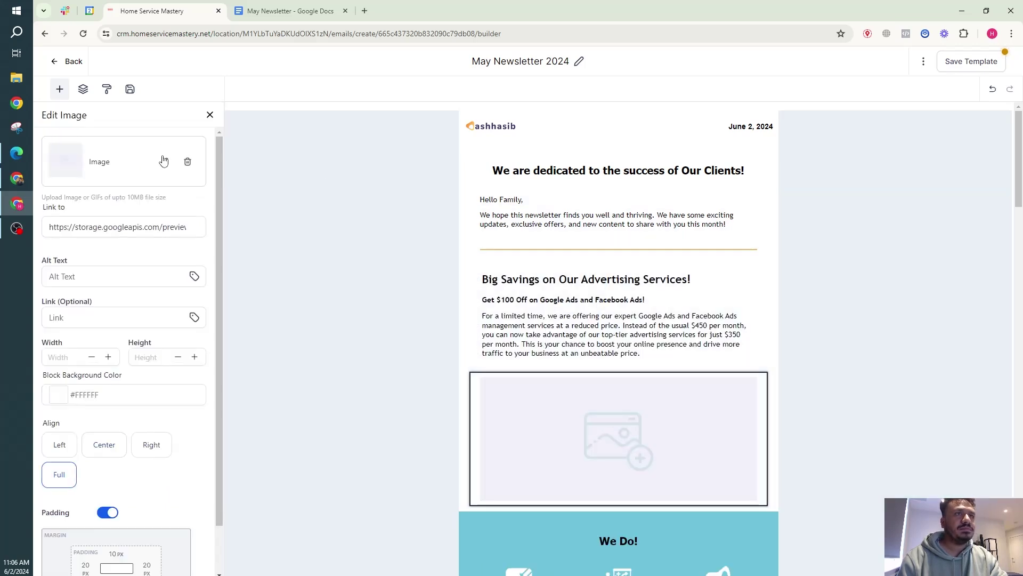
click(163, 161)
click(176, 137)
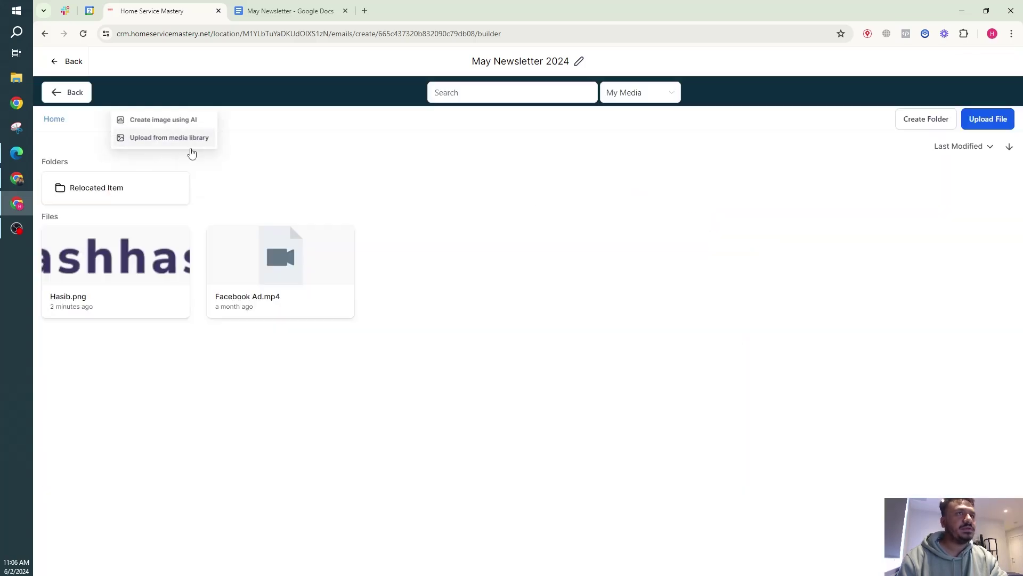
click(1001, 121)
double_click(191, 104)
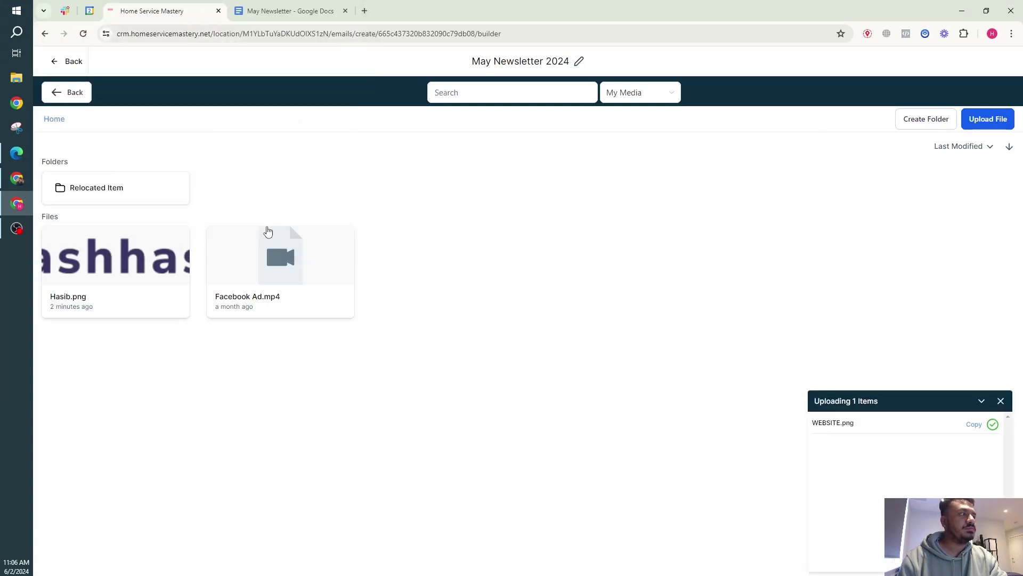
click(105, 240)
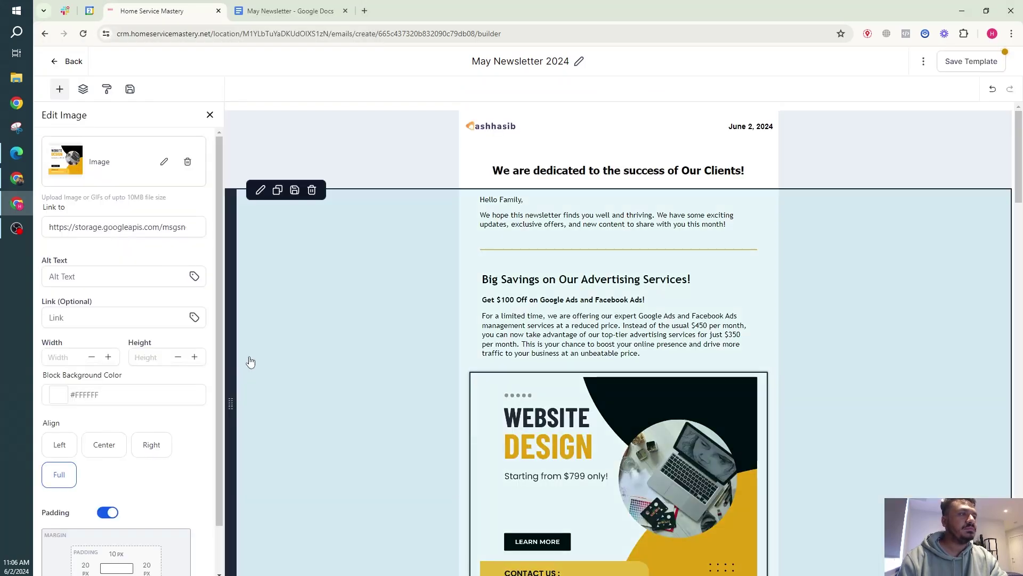
Swap that image for the uploaded Google_Ads_CARD.jpg.
click(164, 162)
click(200, 138)
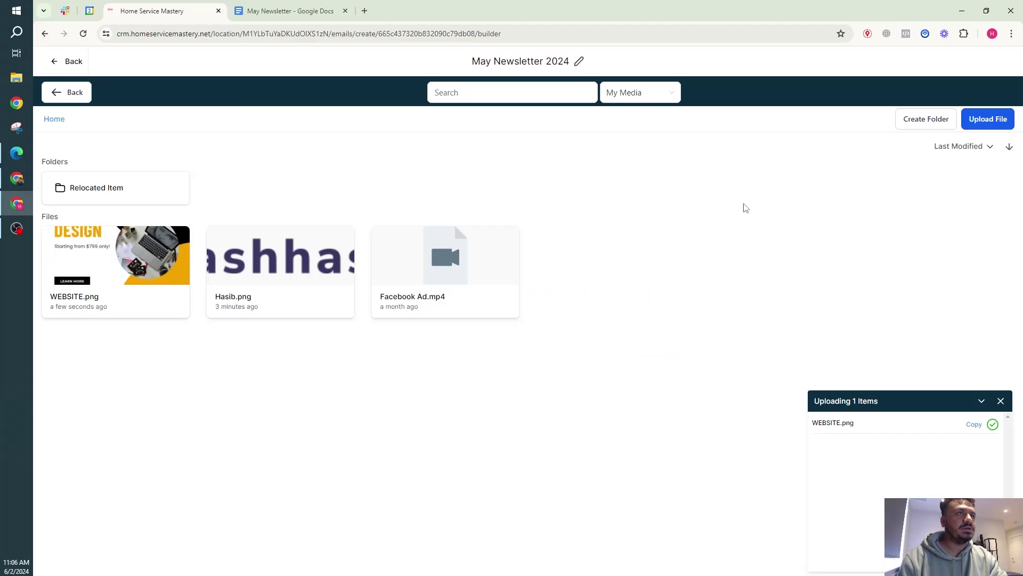
click(995, 125)
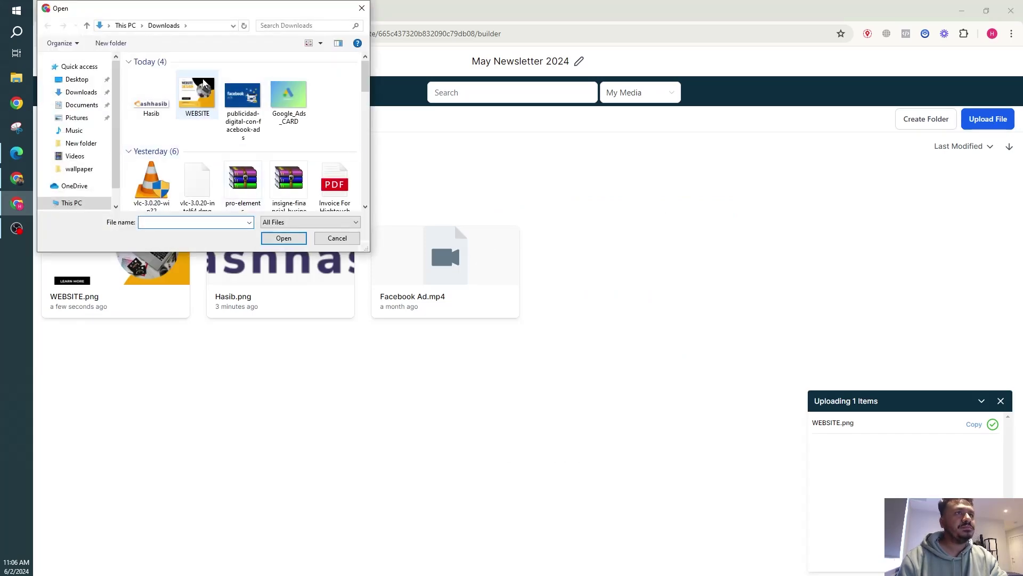
double_click(288, 96)
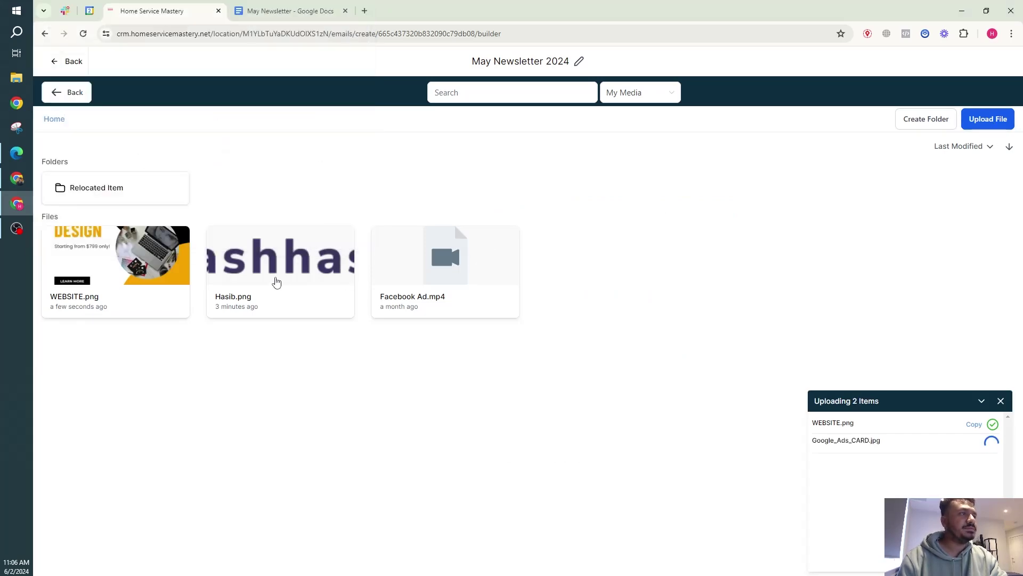
click(142, 261)
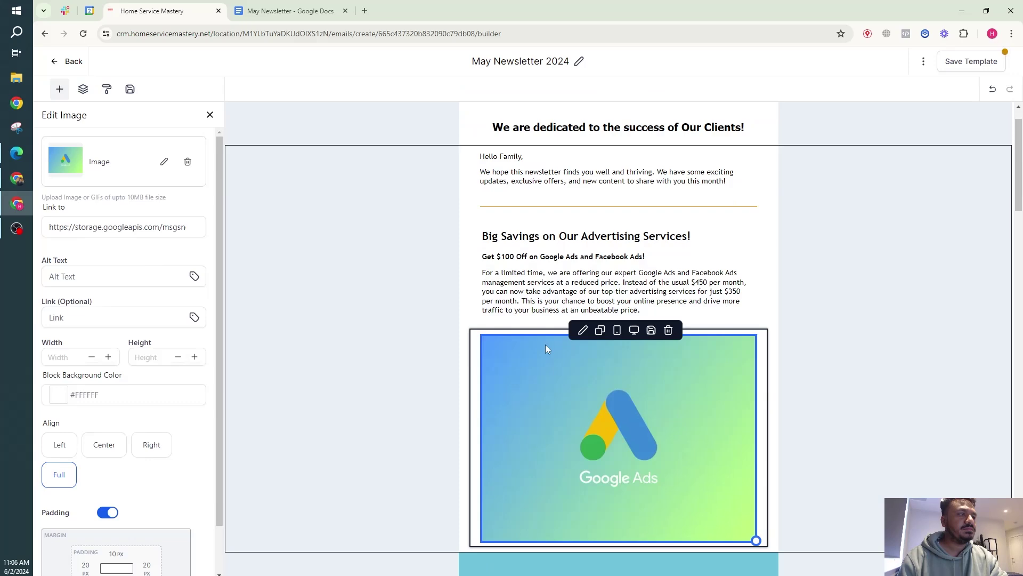
scroll(545, 349, down, 2)
scroll(573, 278, up, 1)
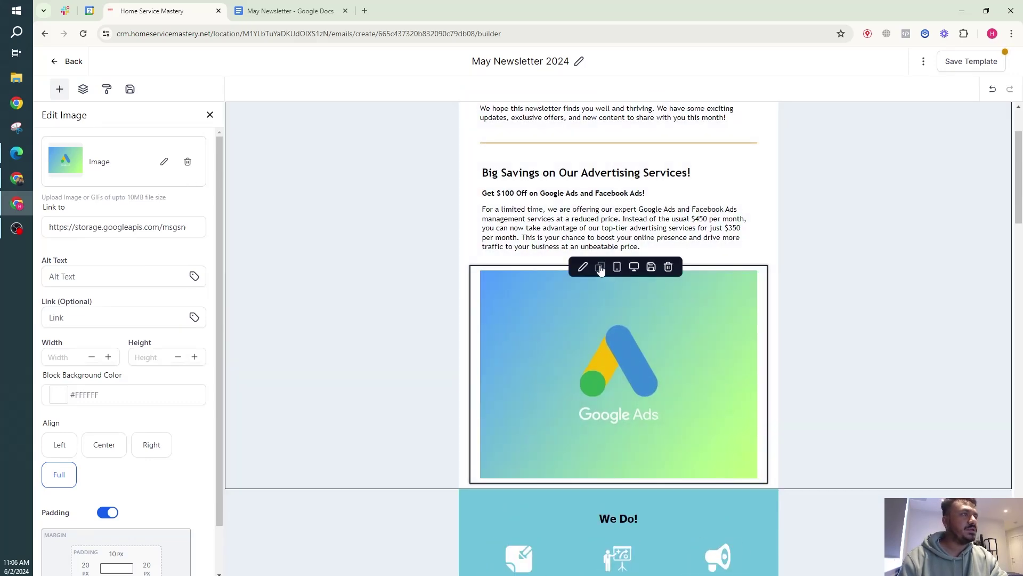
Duplicate the Google Ads block and put the uploaded Facebook ads image in the copy.
click(601, 268)
scroll(573, 370, down, 4)
click(161, 162)
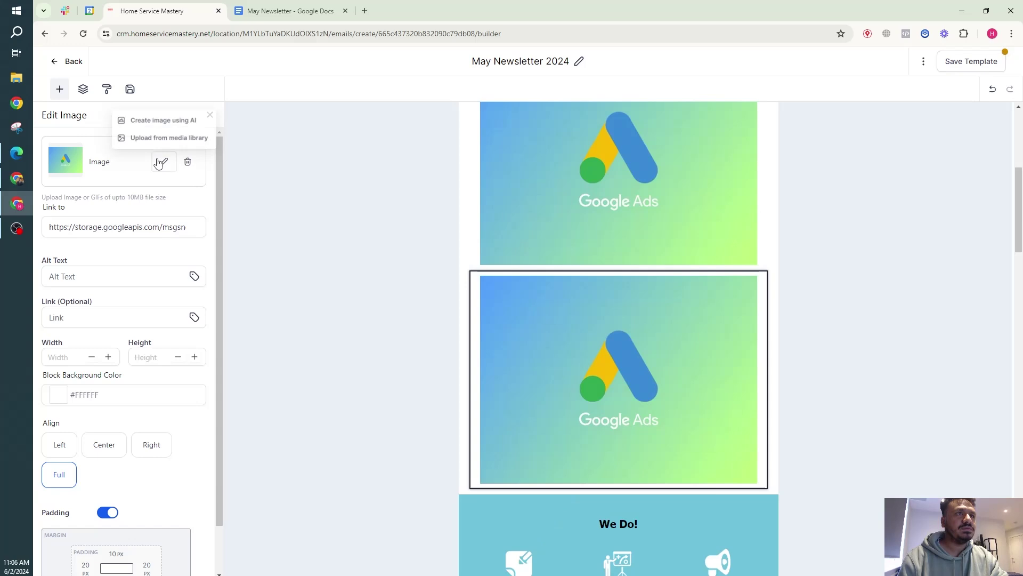
click(170, 139)
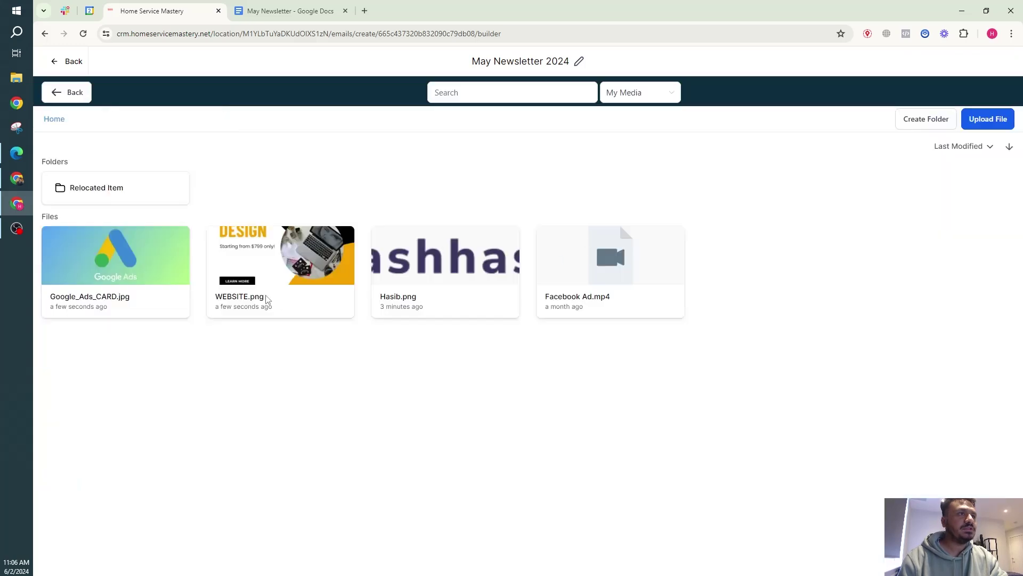
click(967, 126)
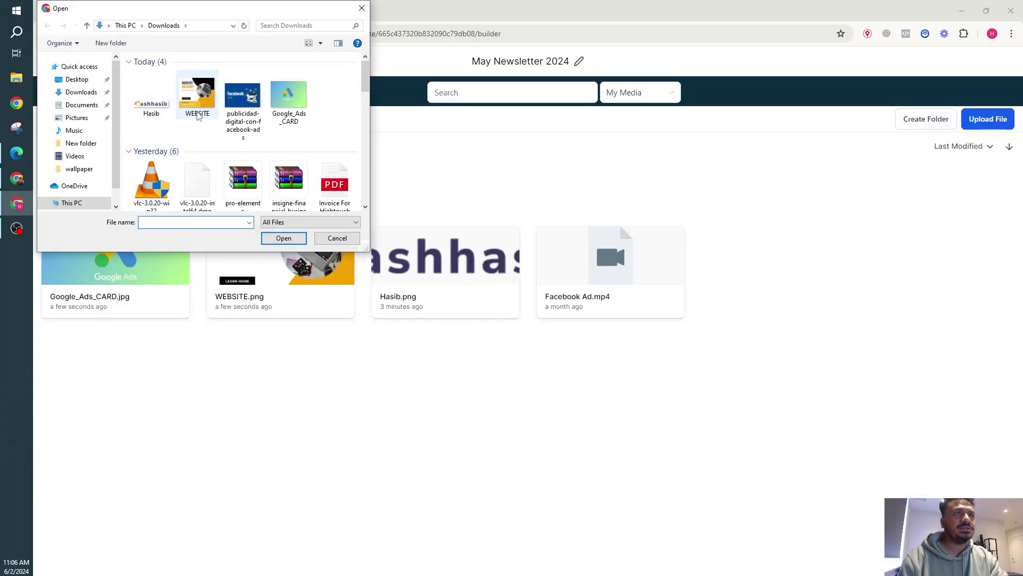
double_click(235, 110)
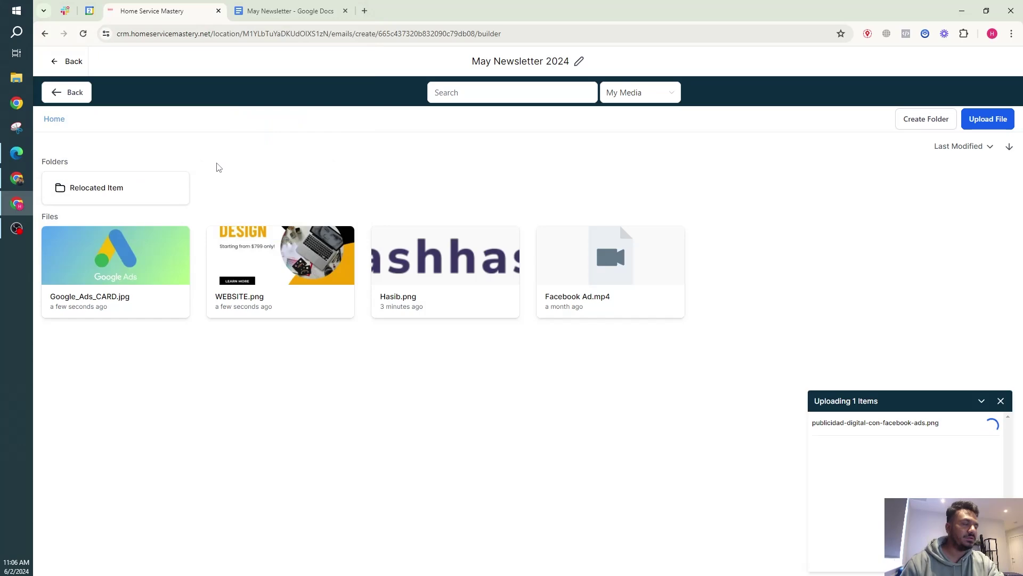
click(143, 272)
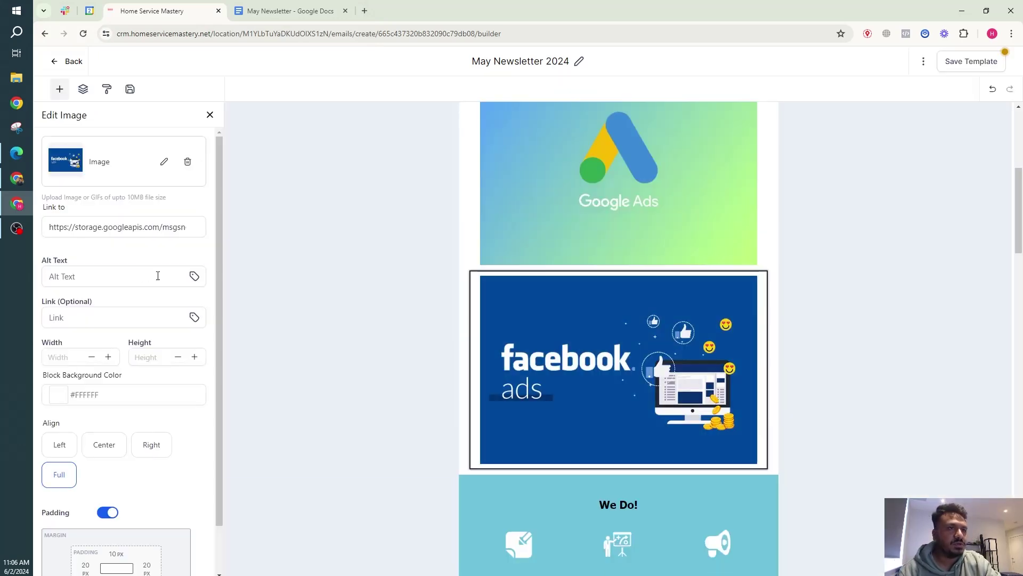
scroll(487, 289, down, 3)
scroll(491, 271, up, 7)
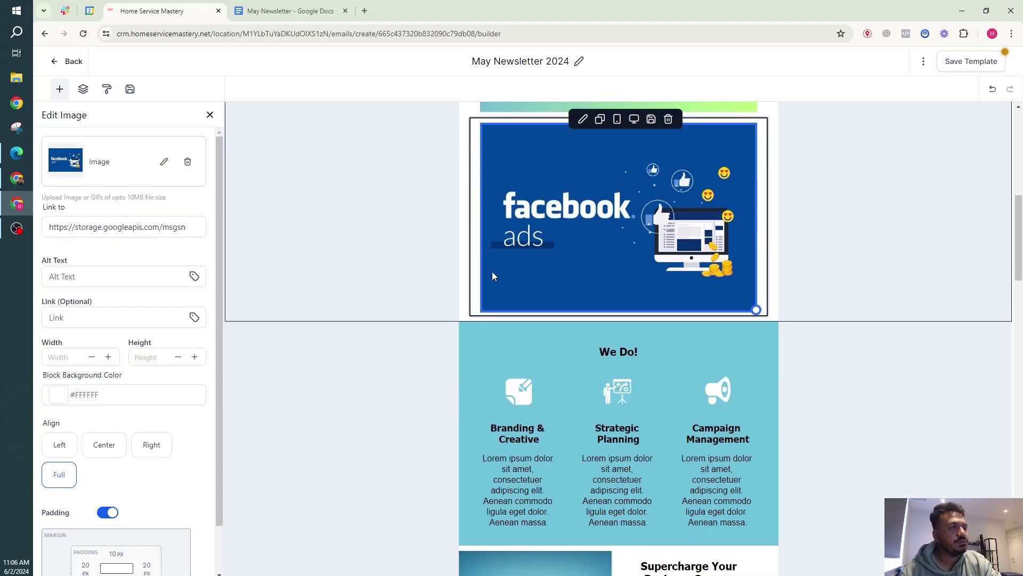
scroll(647, 223, up, 2)
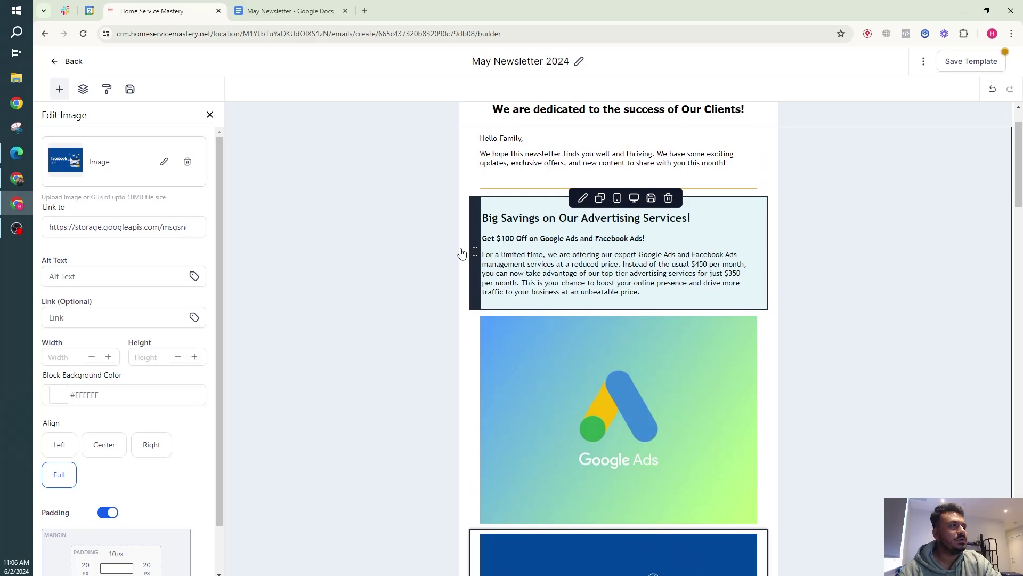
Delete the extra Hello Family block and copy the Special Offer on Website Design section from the doc.
scroll(417, 318, down, 10)
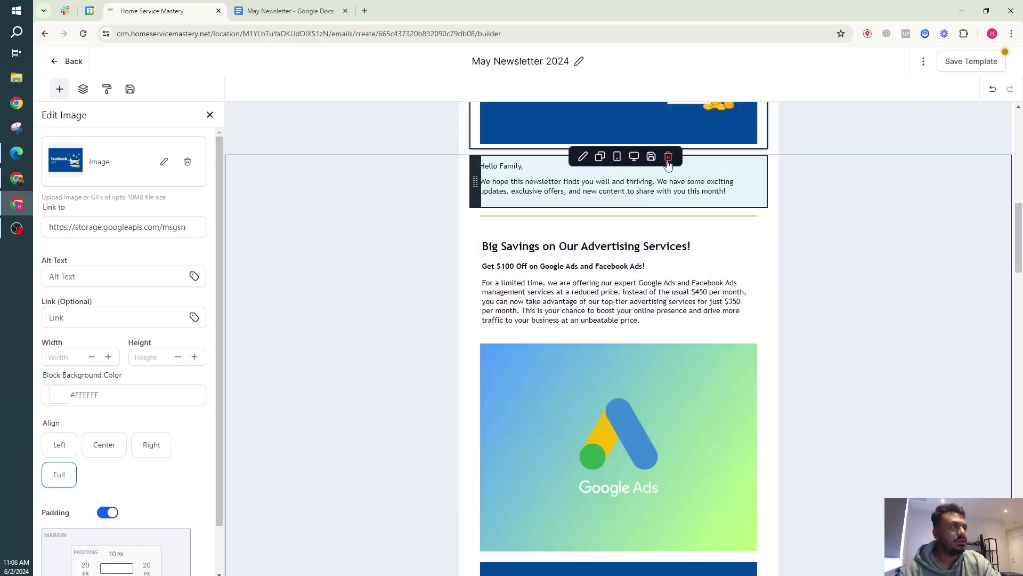
click(668, 157)
key(ctrl+Tab)
scroll(513, 283, down, 2)
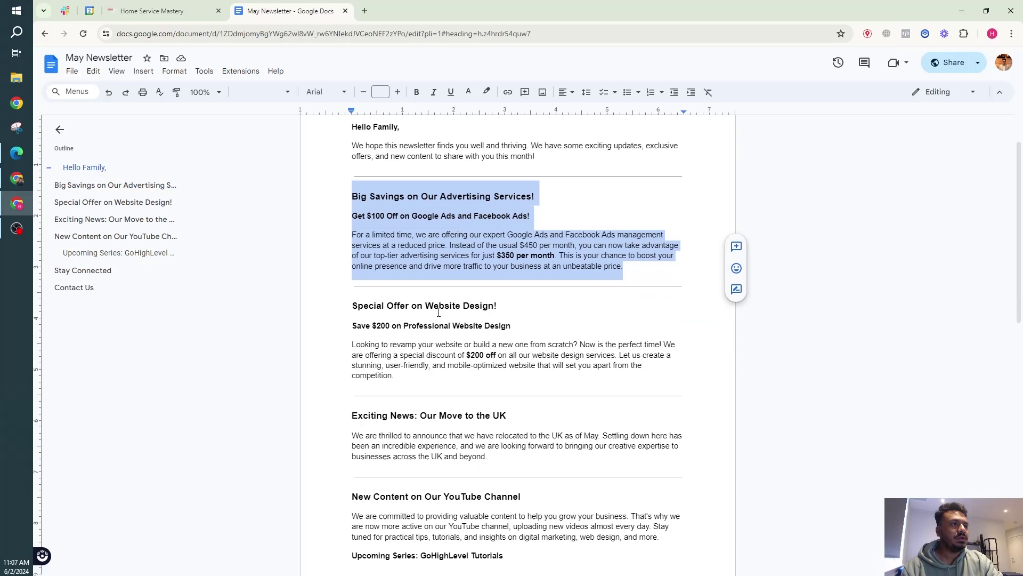
drag(428, 333, 331, 266)
key(ctrl+c)
Paste the Special Offer text into the block and make 'Special Offer on Website Design!' its heading.
click(225, 10)
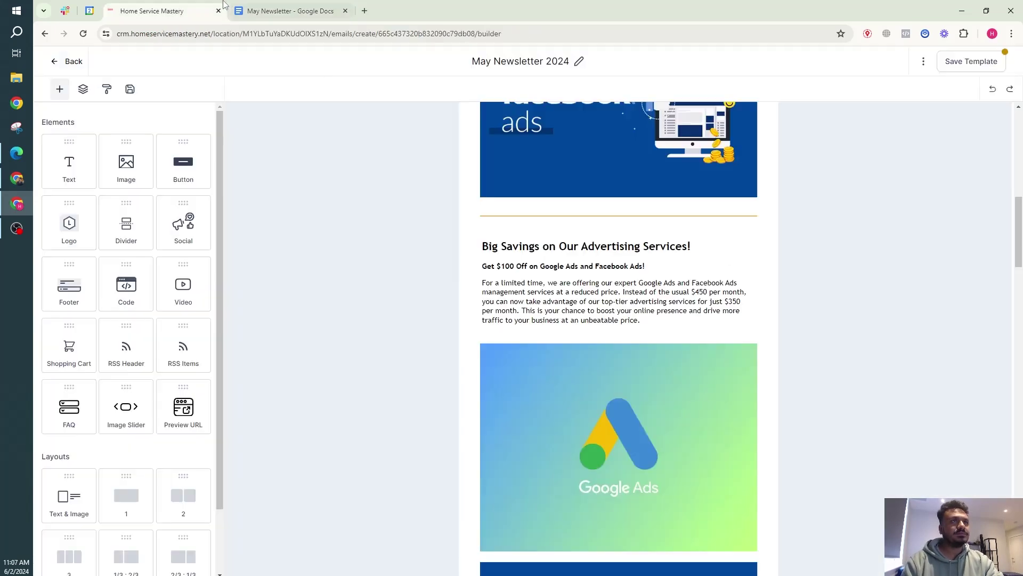
triple_click(534, 305)
key(ctrl+v)
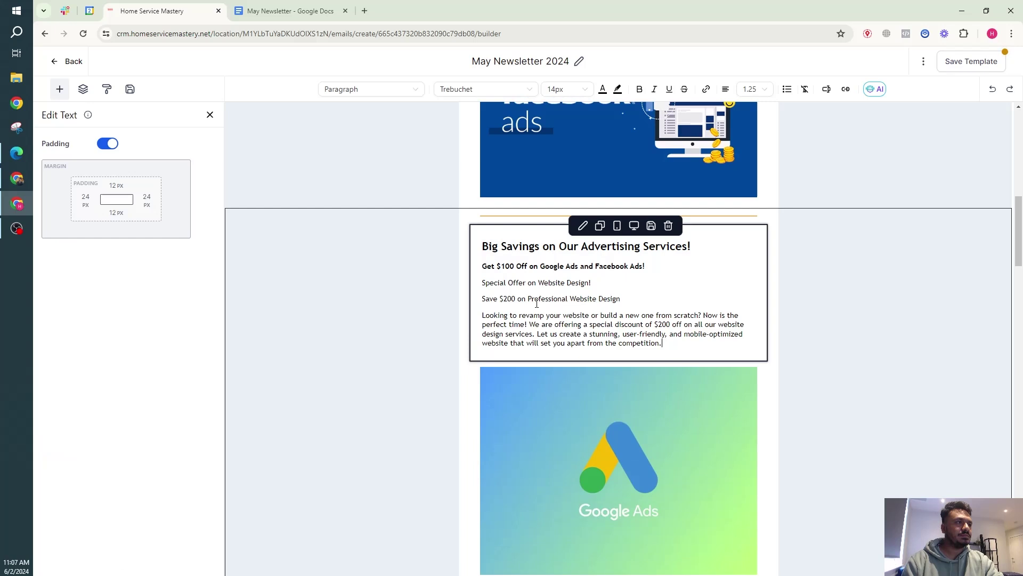
drag(595, 284, 475, 288)
key(ctrl+x)
triple_click(569, 246)
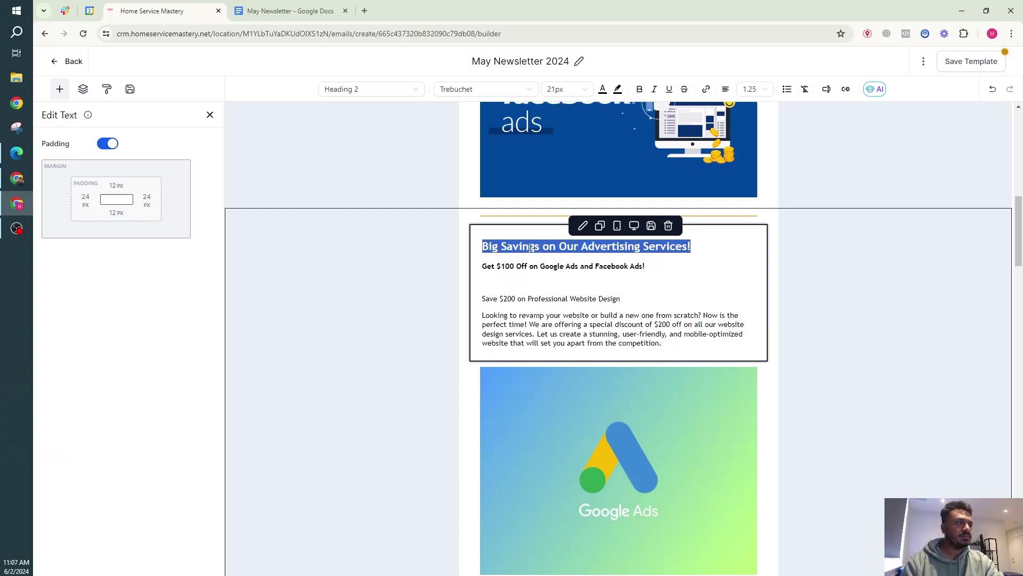
key(ctrl+v)
Remove the empty line and bold the 'Save $200 on Professional Website Design' subheading.
click(561, 269)
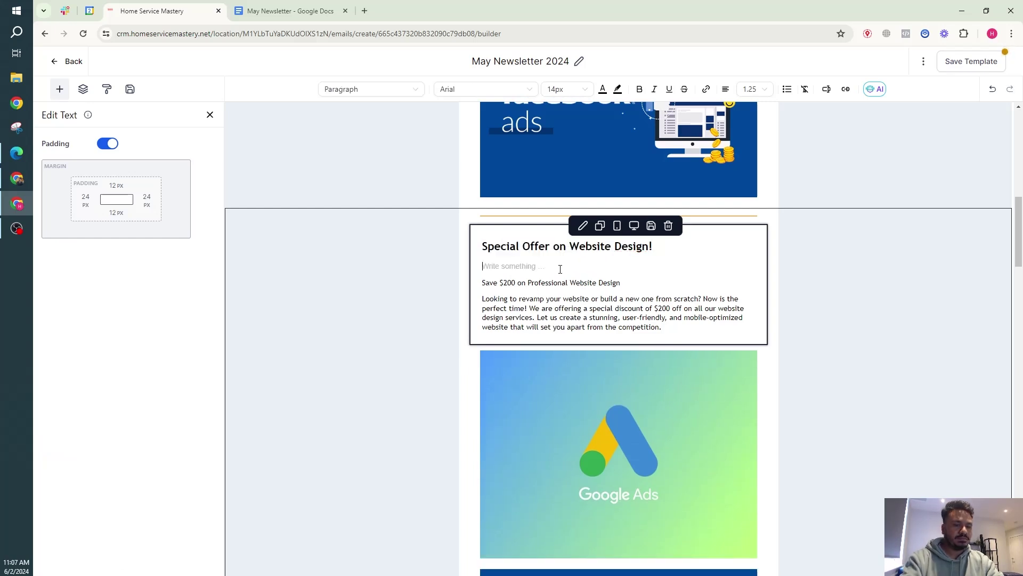
key(BackSpace)
triple_click(560, 267)
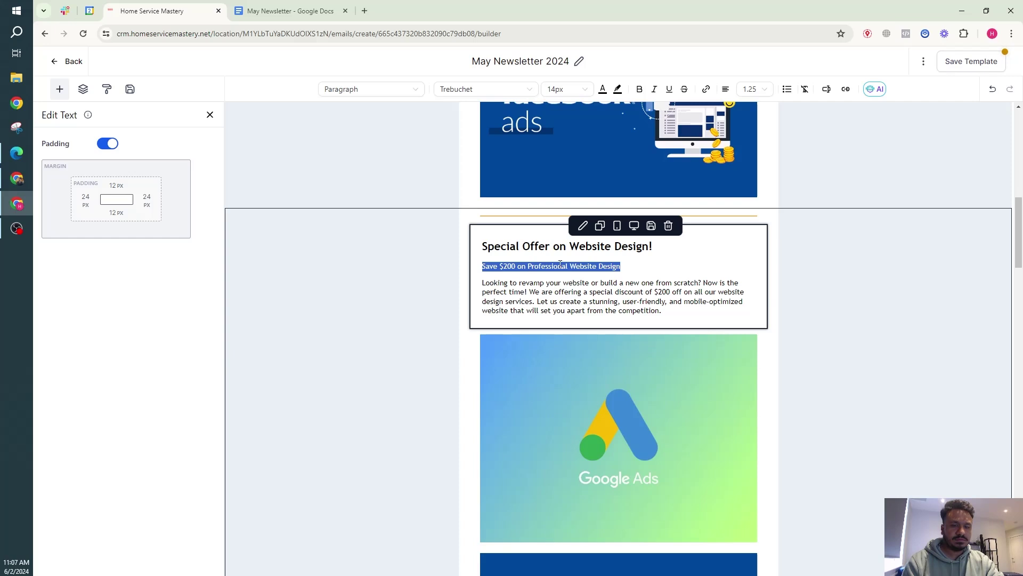
key(ctrl+b)
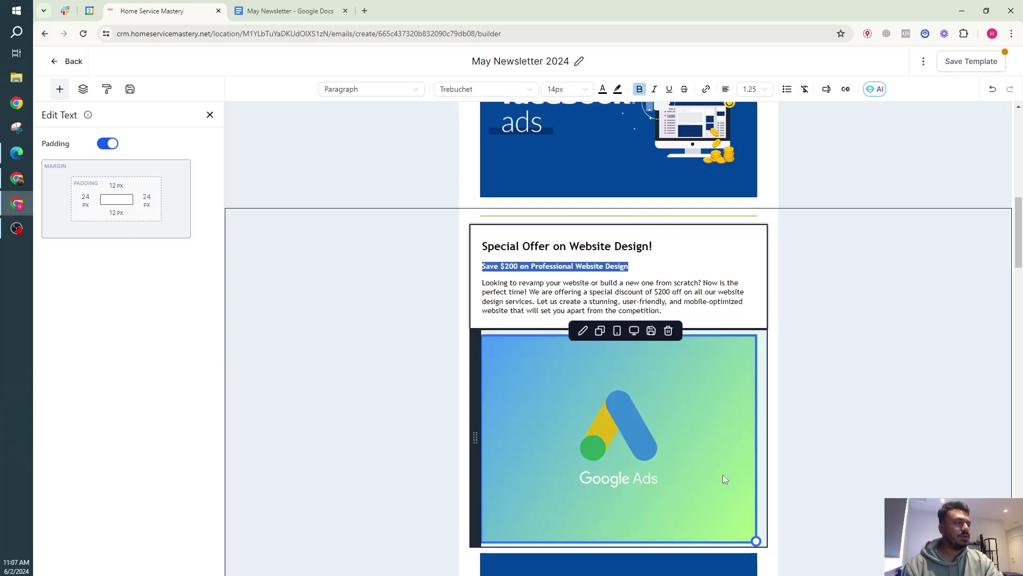
scroll(722, 475, down, 2)
Delete the extra Facebook ads image and swap the Google Ads picture for WEBSITE.png from the media library.
click(669, 444)
click(669, 444)
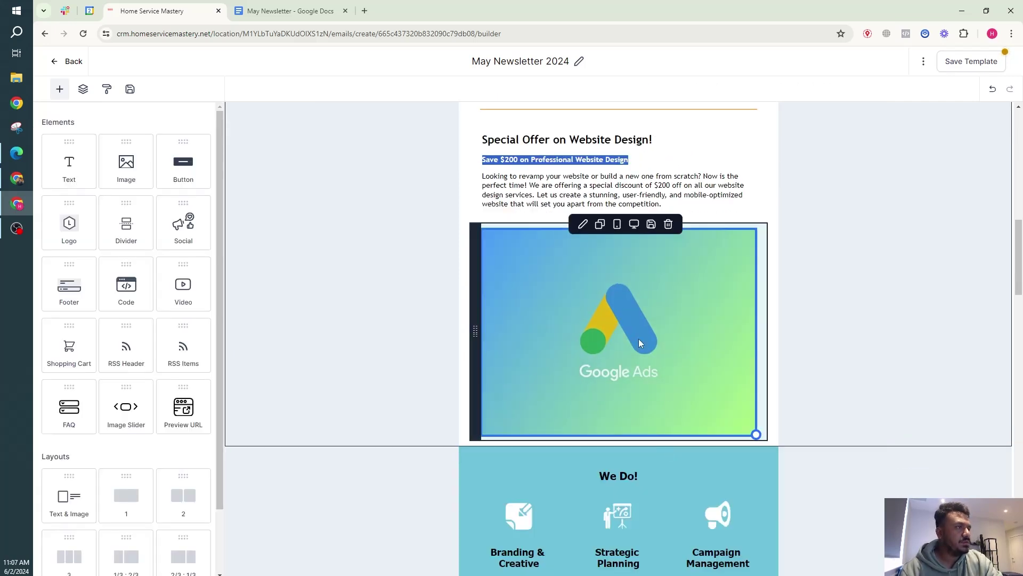
click(638, 338)
click(163, 162)
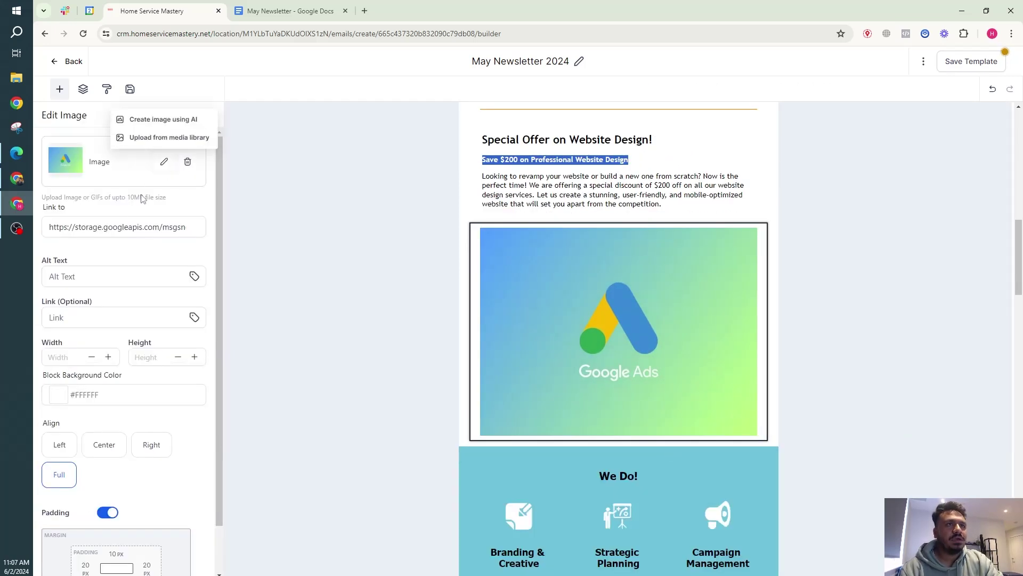
click(171, 138)
click(457, 269)
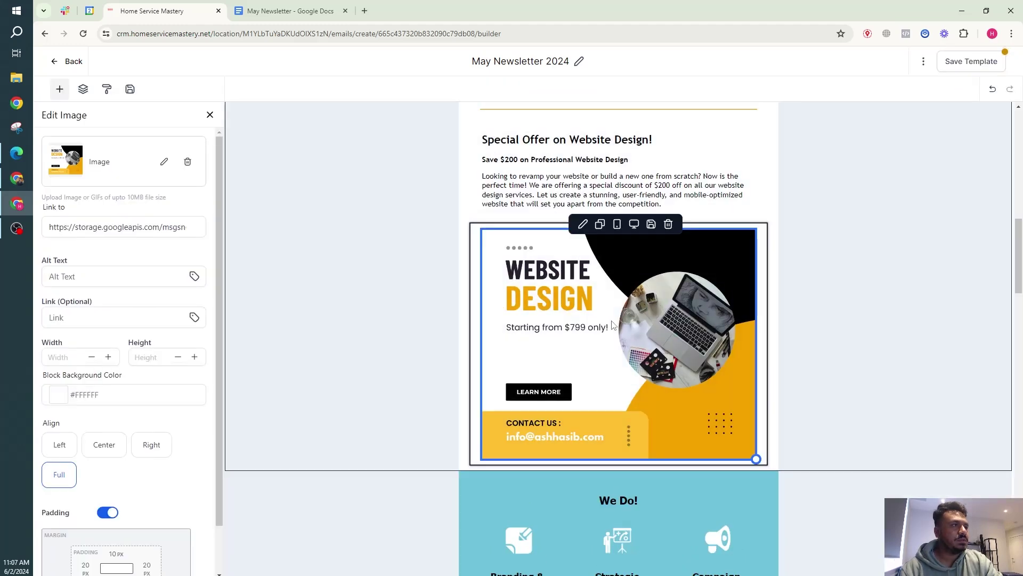
scroll(519, 303, up, 8)
scroll(519, 301, up, 5)
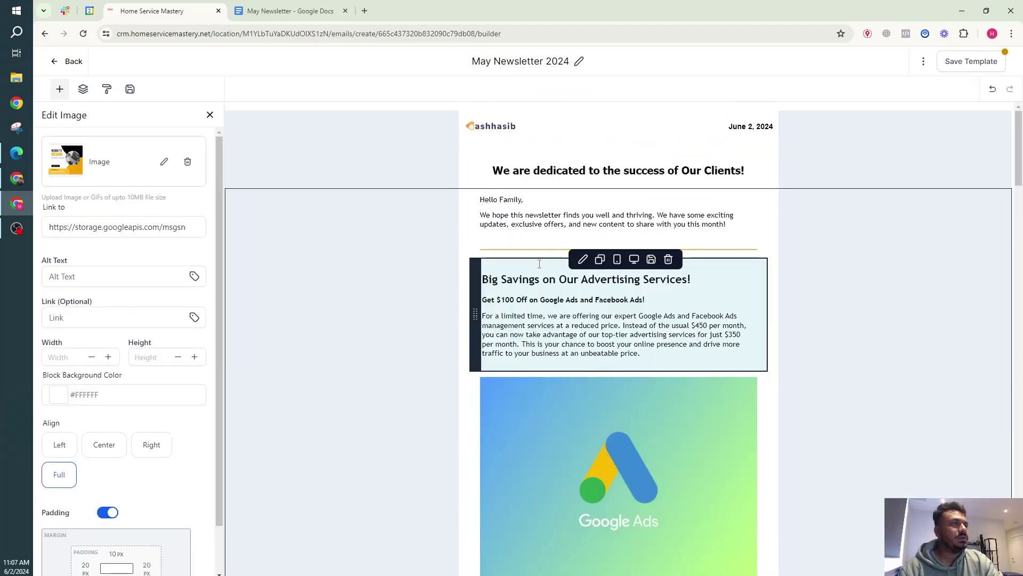
scroll(533, 269, down, 5)
scroll(535, 270, down, 10)
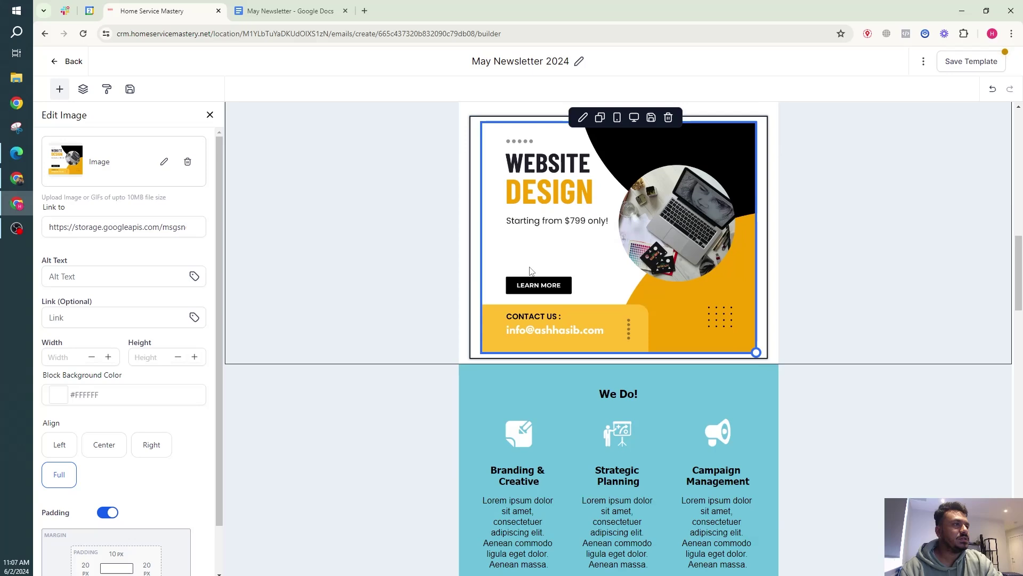
scroll(446, 276, up, 5)
Duplicate the Special Offer section and select the Exciting News section text in the doc.
scroll(318, 303, down, 1)
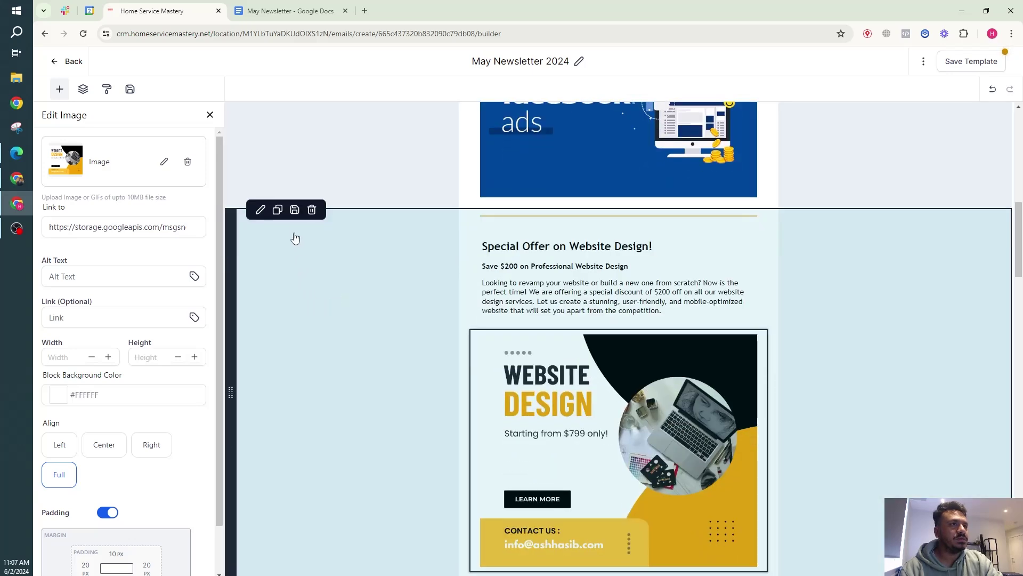
click(279, 211)
scroll(389, 307, down, 9)
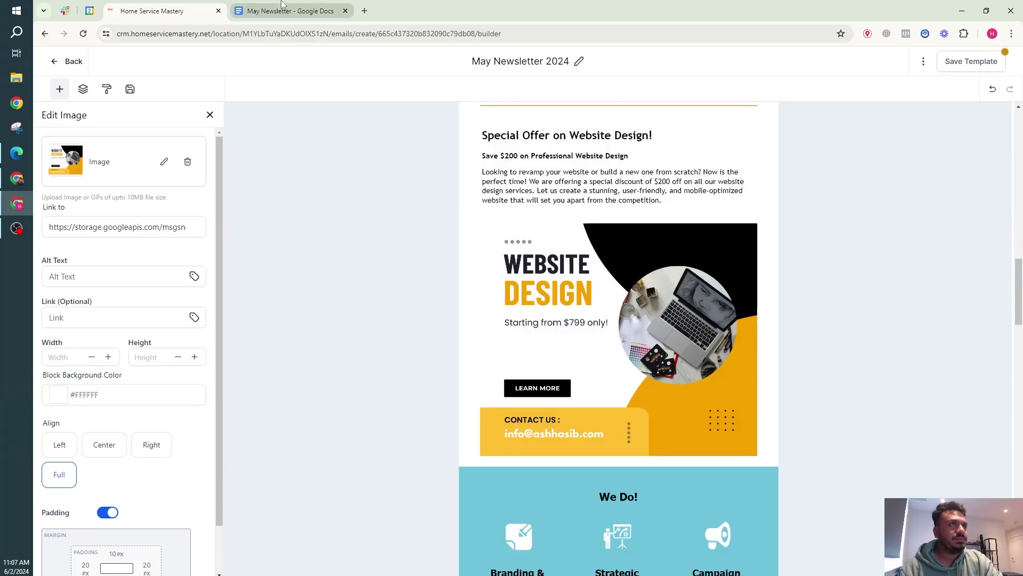
click(281, 5)
scroll(413, 209, down, 4)
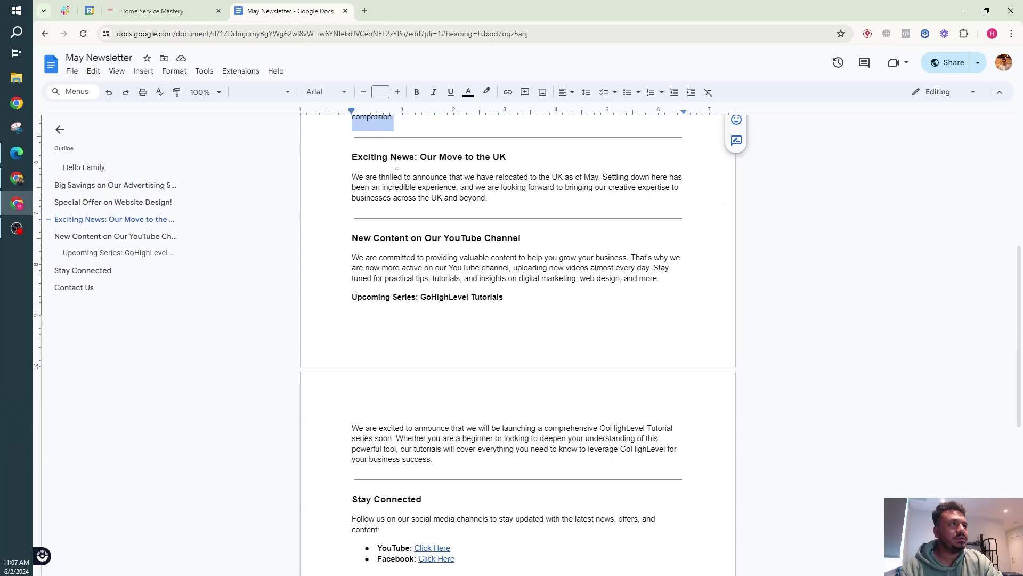
drag(349, 155, 488, 196)
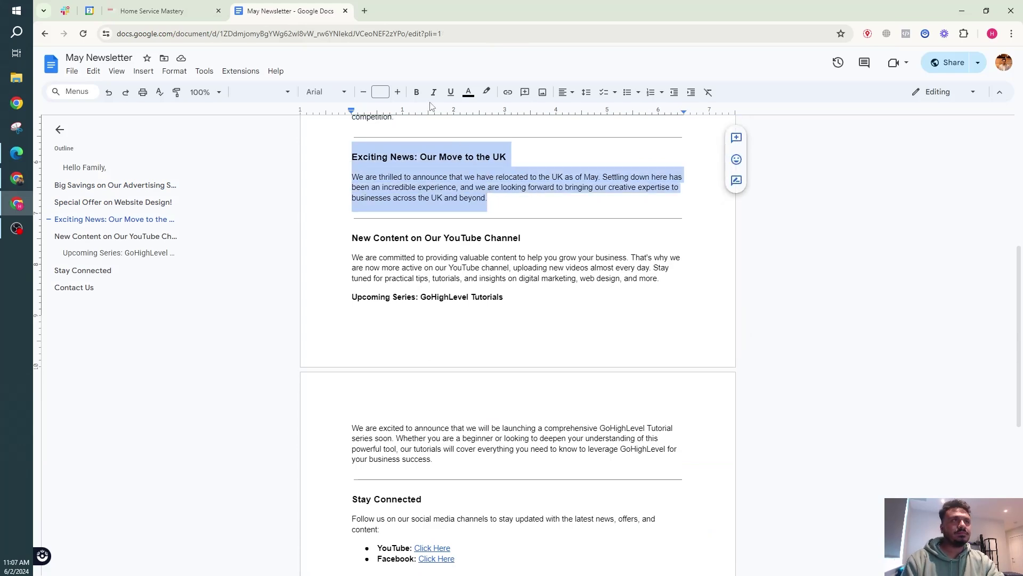
Remove the website image from the copy and paste the Exciting News text over its body.
click(209, 4)
click(668, 220)
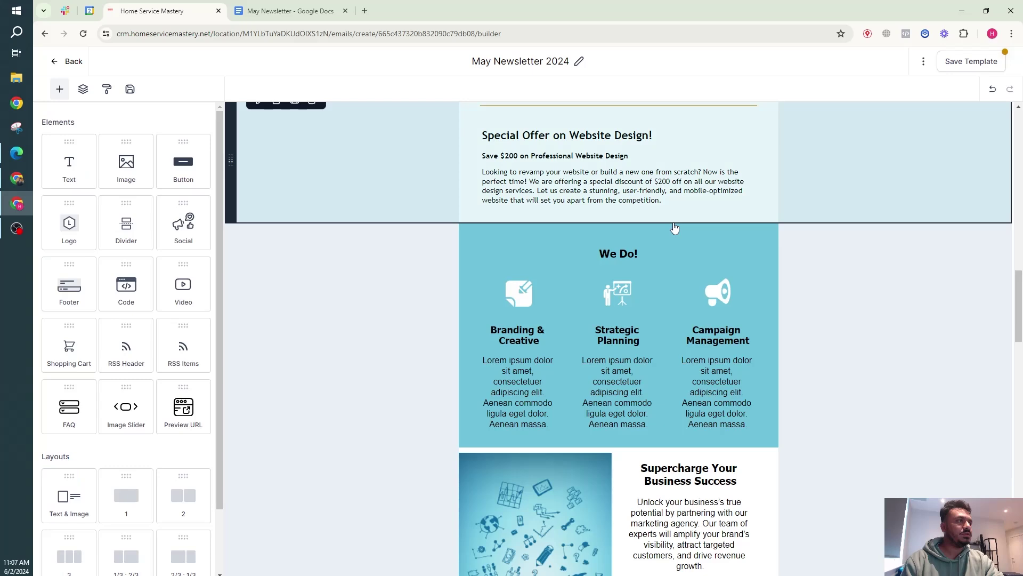
triple_click(579, 138)
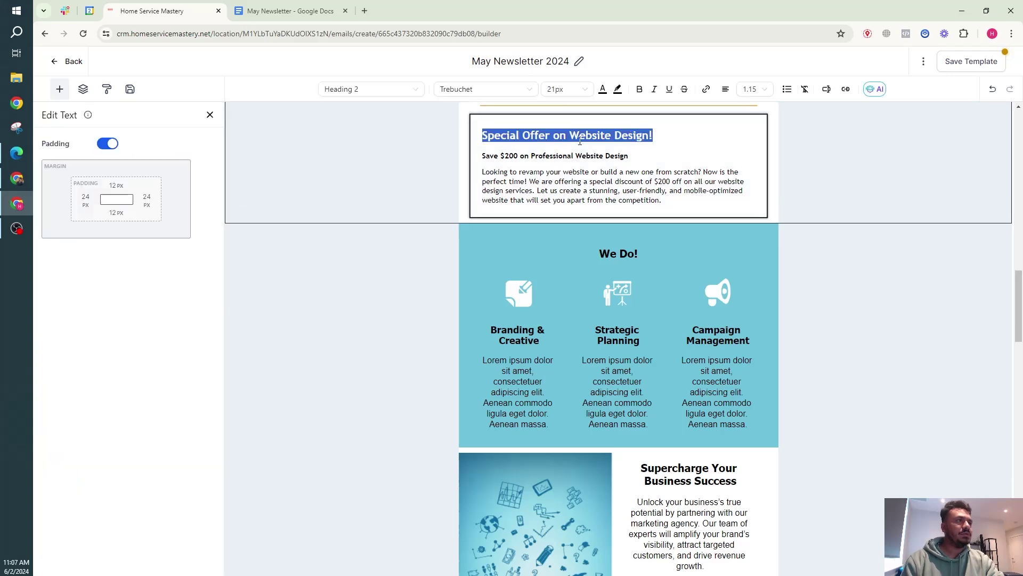
double_click(576, 170)
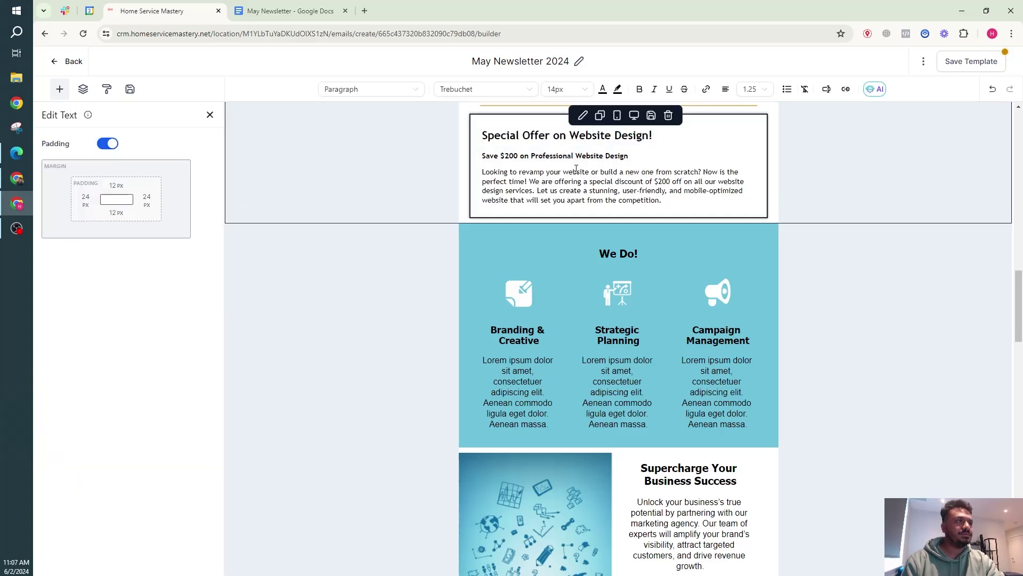
triple_click(576, 170)
key(ctrl+v)
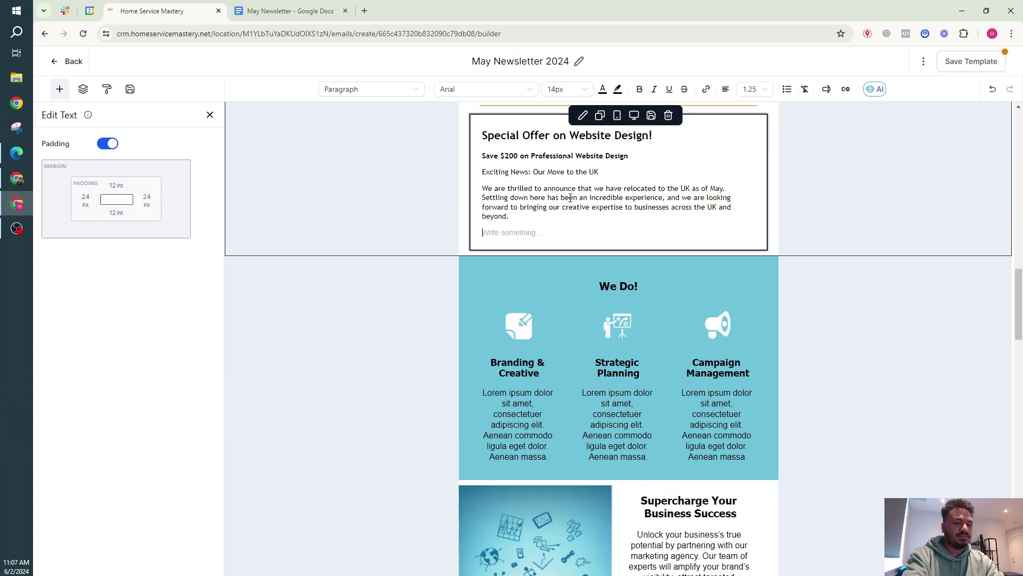
Make 'Exciting News: Our Move to the UK' the heading and delete the Save $200 subheading.
triple_click(562, 171)
key(BackSpace)
click(561, 142)
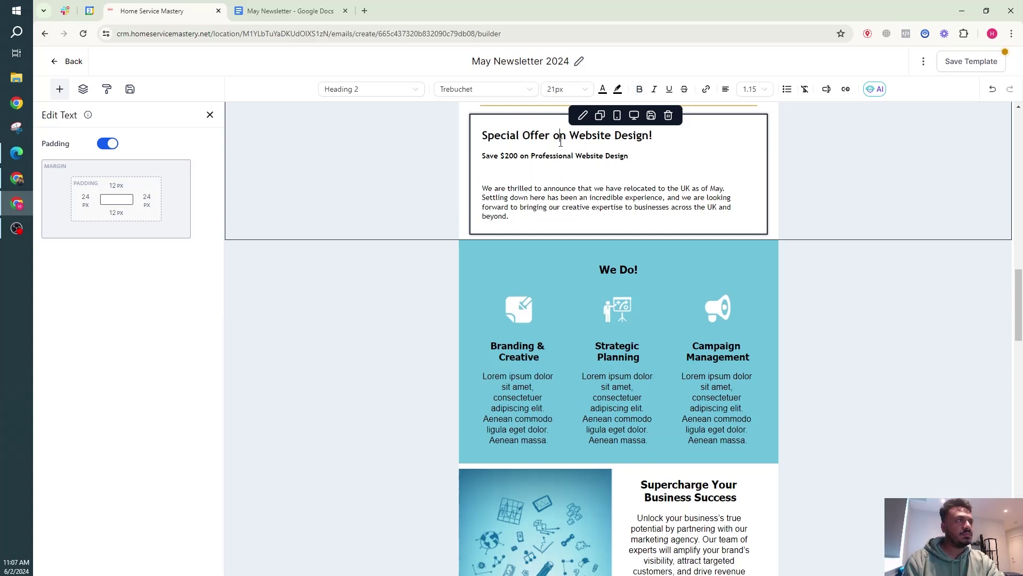
triple_click(561, 142)
key(ctrl+v)
triple_click(565, 150)
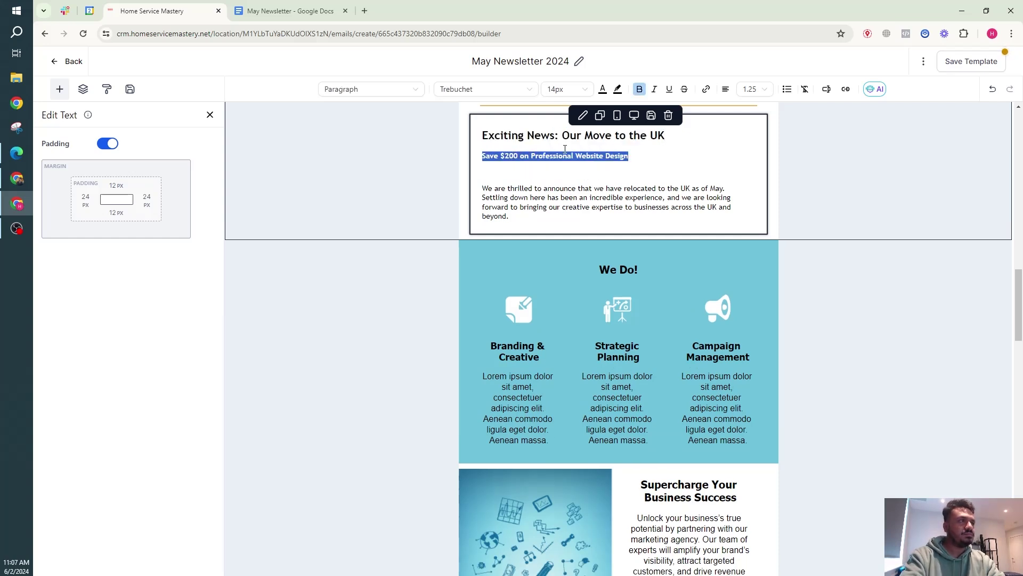
key(BackSpace)
key(BackSpace)
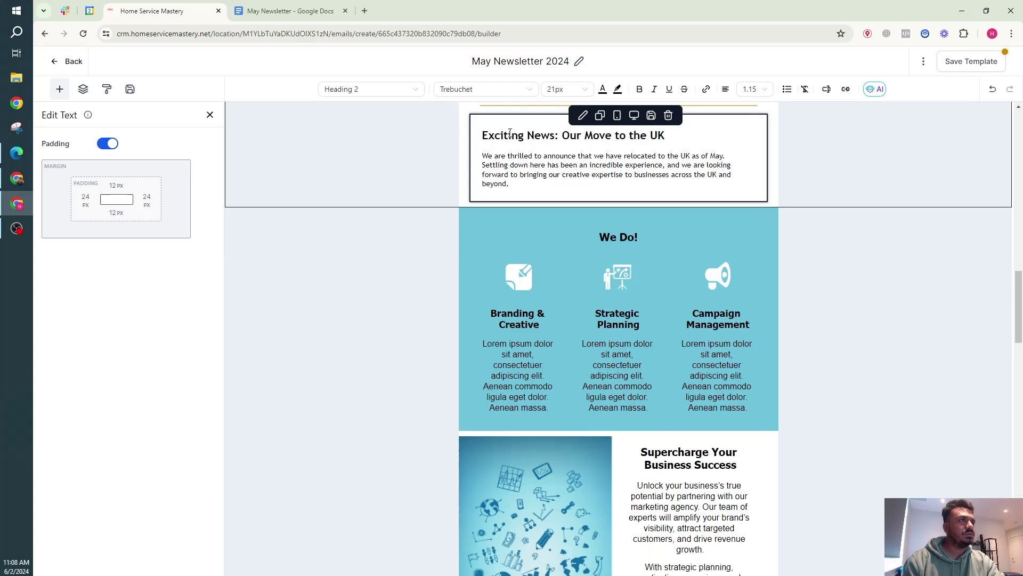
click(290, 11)
Copy the New Content section from the doc and paste it into a duplicate of Exciting News.
scroll(442, 255, down, 4)
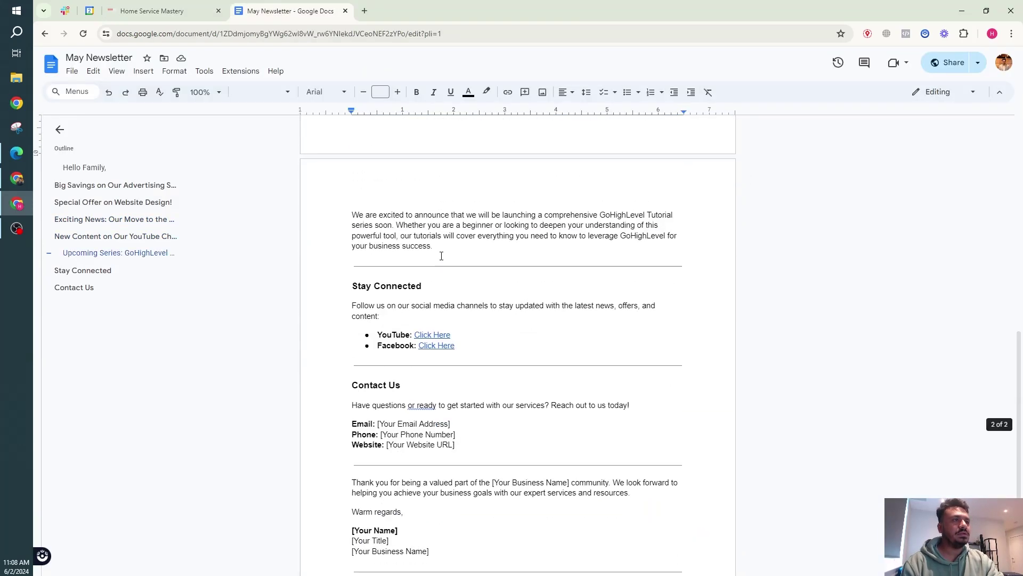
scroll(441, 255, up, 4)
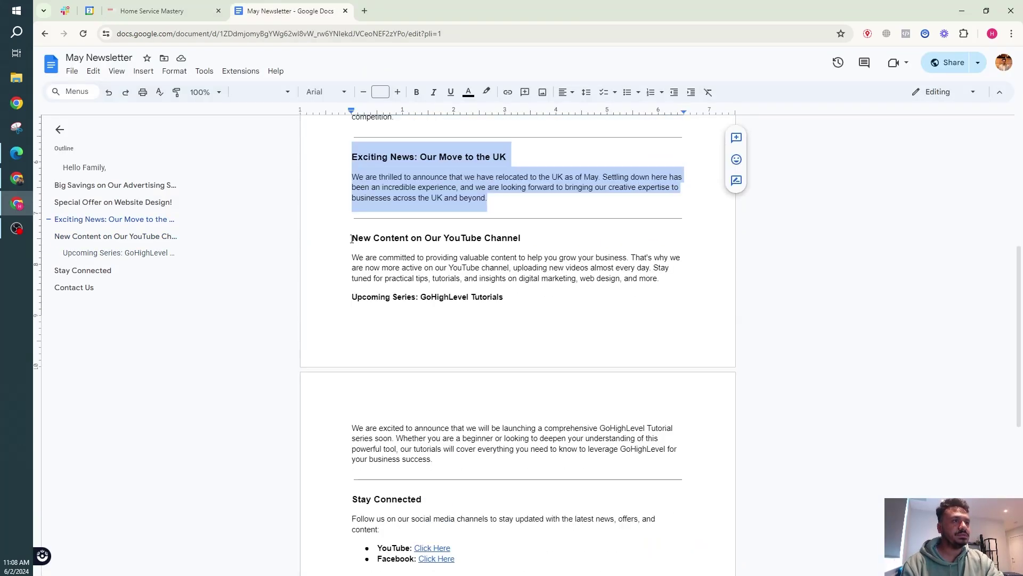
drag(351, 239, 434, 462)
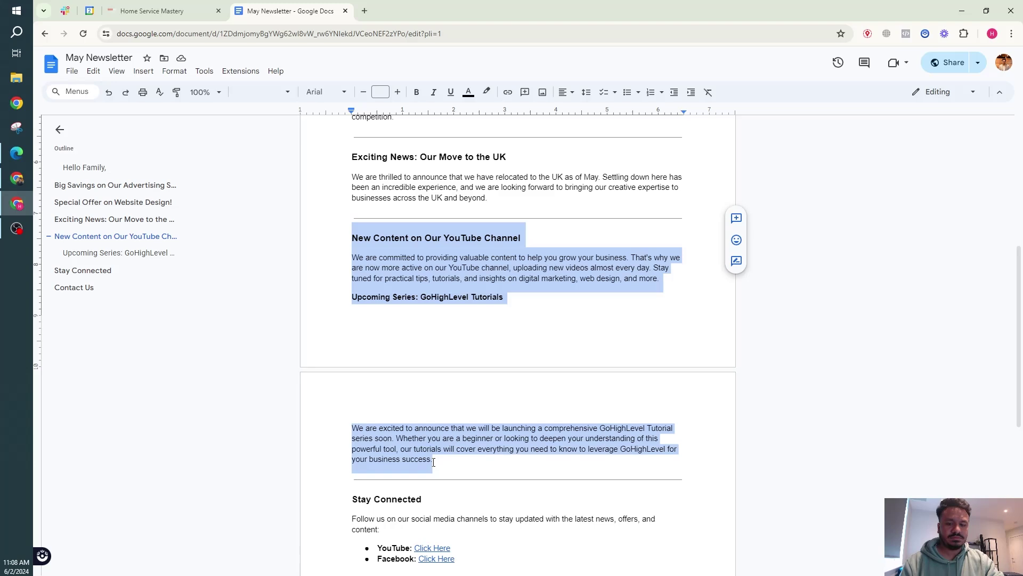
key(ctrl+shift+Tab)
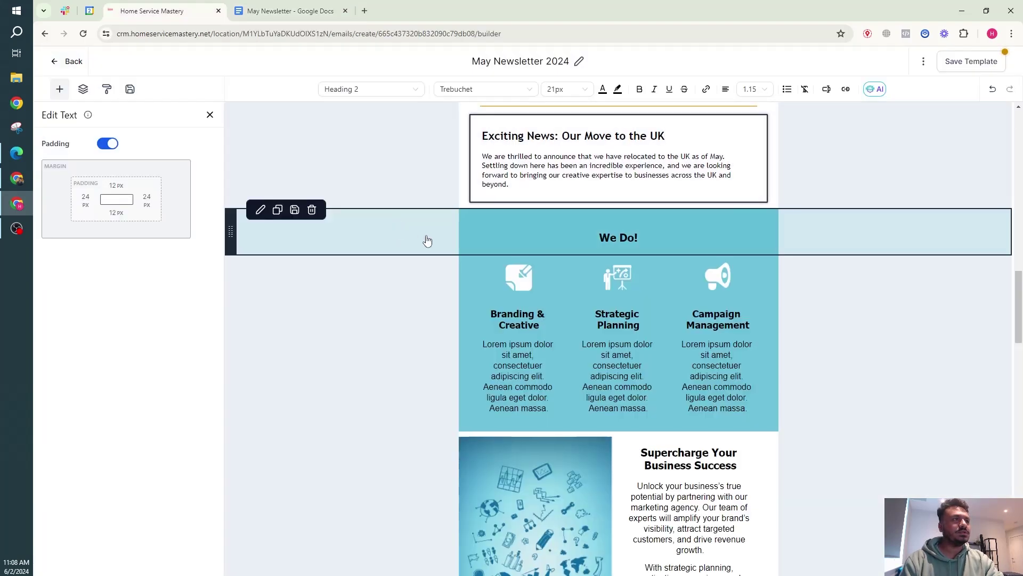
click(277, 207)
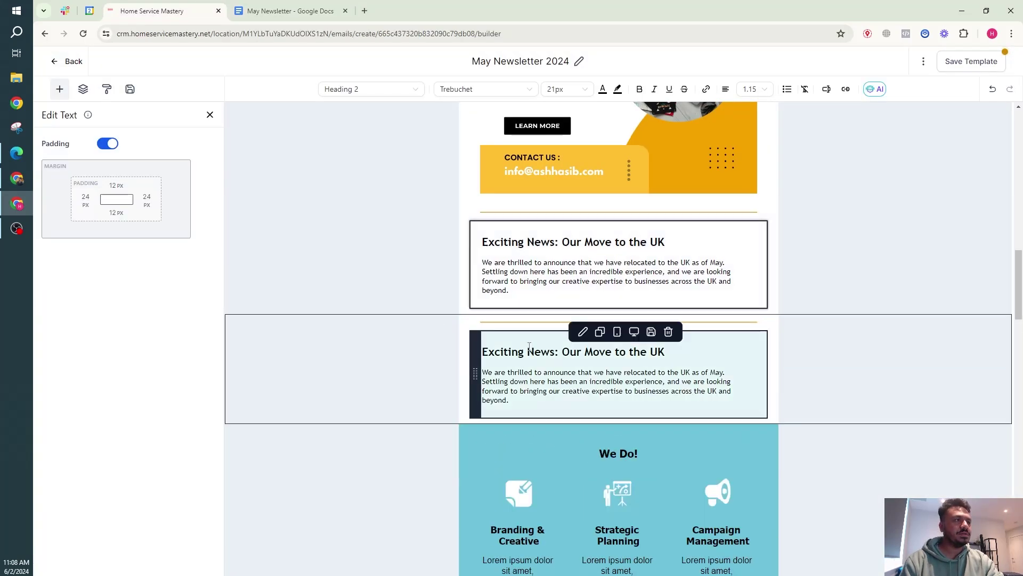
triple_click(549, 373)
text(New Content on Our YouTube Channel We are committed to providing valuable content to help you grow your business. That's why we are now more active on our YouTube channel, uploading new videos almost every day. Stay tuned for practical tips, tutorials, and insights on digital marketing, web design, and more. Upcoming Series: GoHighLevel Tutorials We are excited to announce that we will be launching a comprehensive GoHighLevel Tutorial series soon. Whether you are a beginner or looking to deepen your understanding of this powerful tool, our tutorials will cover everything you need to know to leverage GoHighLevel for your business success.)
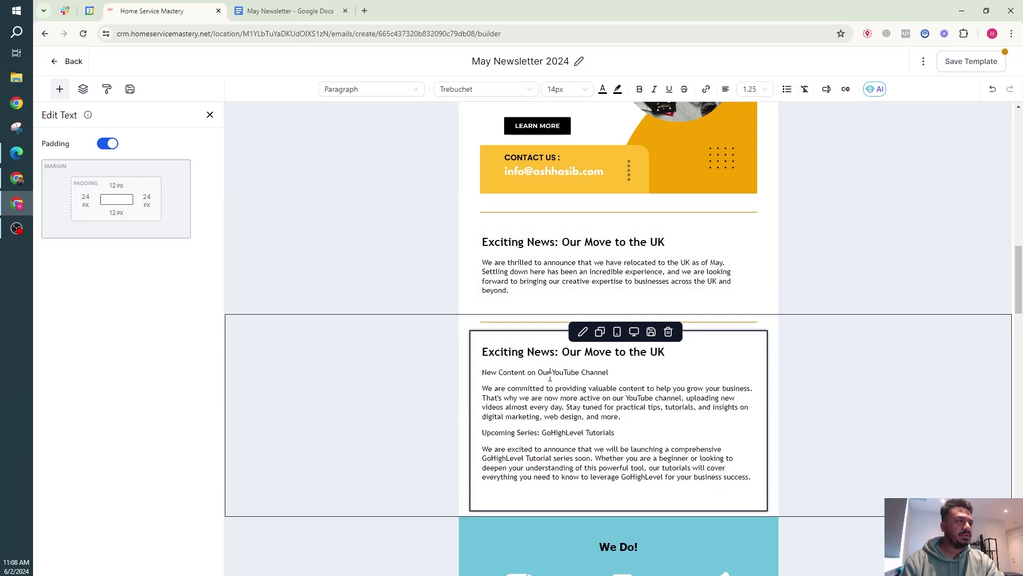
Make 'New Content on Our YouTube Channel' the heading and remove the leftover empty line.
triple_click(550, 373)
key(ctrl+x)
triple_click(542, 352)
key(ctrl+v)
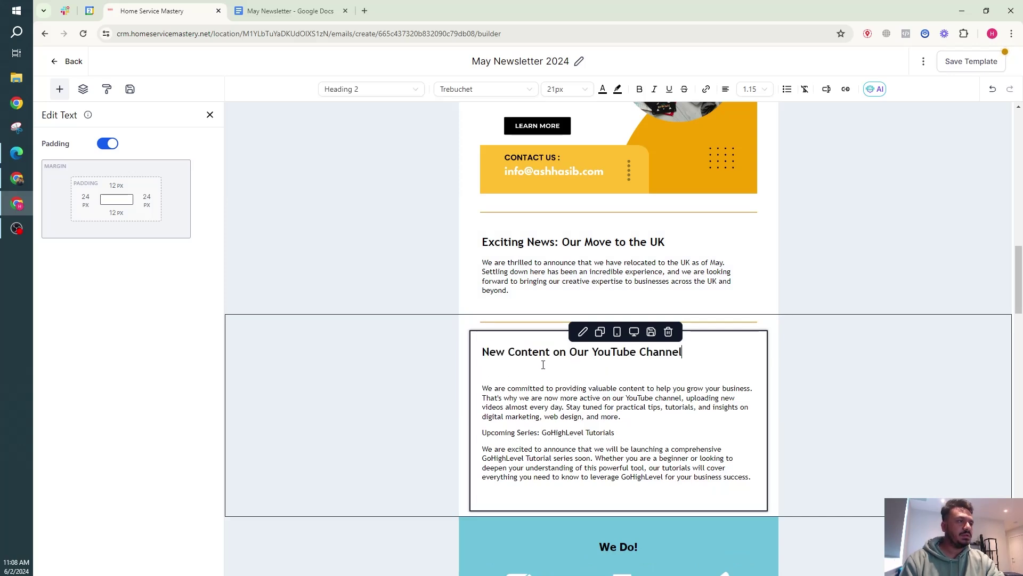
click(543, 368)
key(BackSpace)
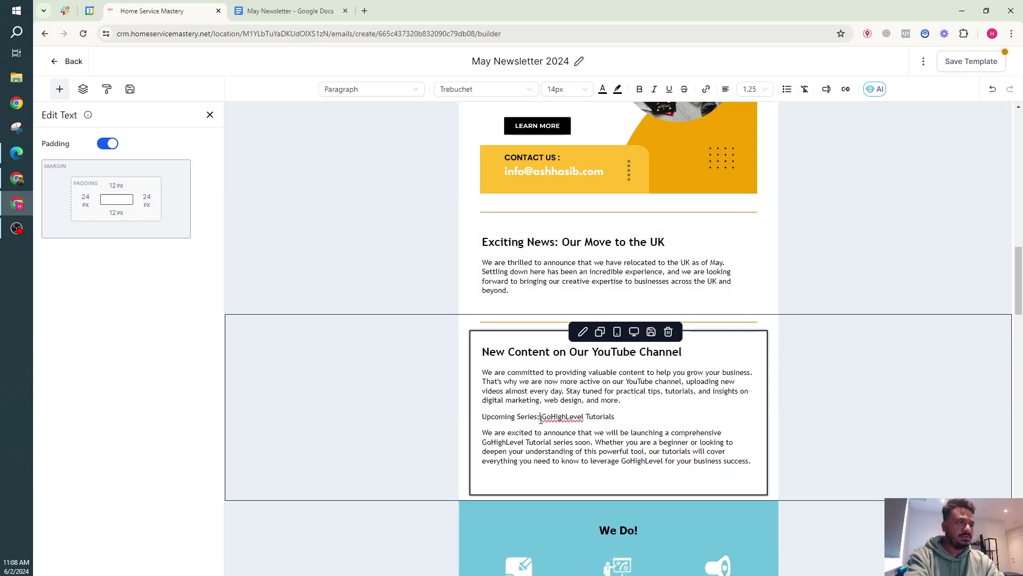
Bold the 'Upcoming Series: GoHighLevel Tutorials' line.
triple_click(541, 417)
key(ctrl+b)
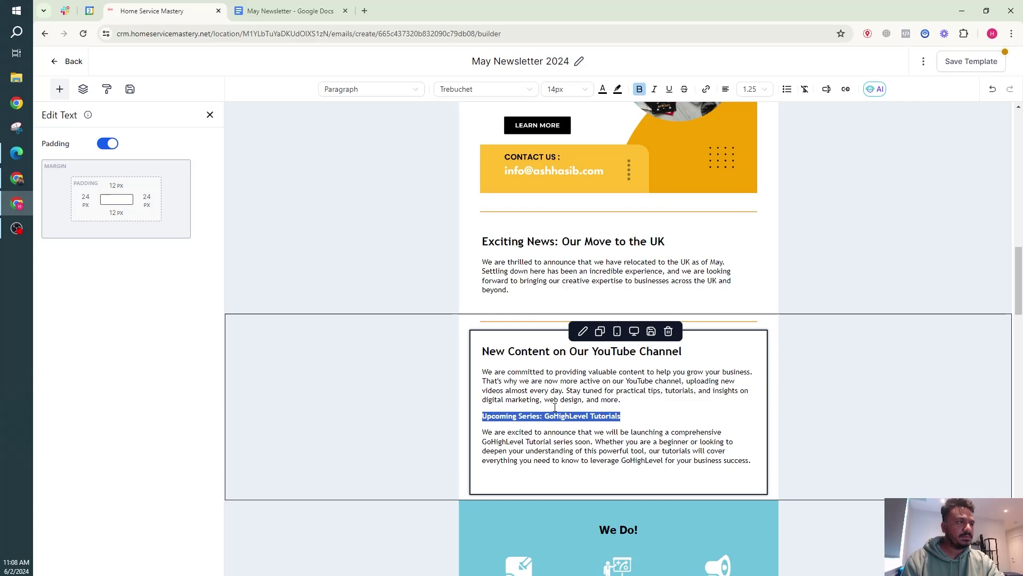
scroll(492, 337, down, 3)
scroll(492, 337, up, 2)
scroll(491, 337, up, 15)
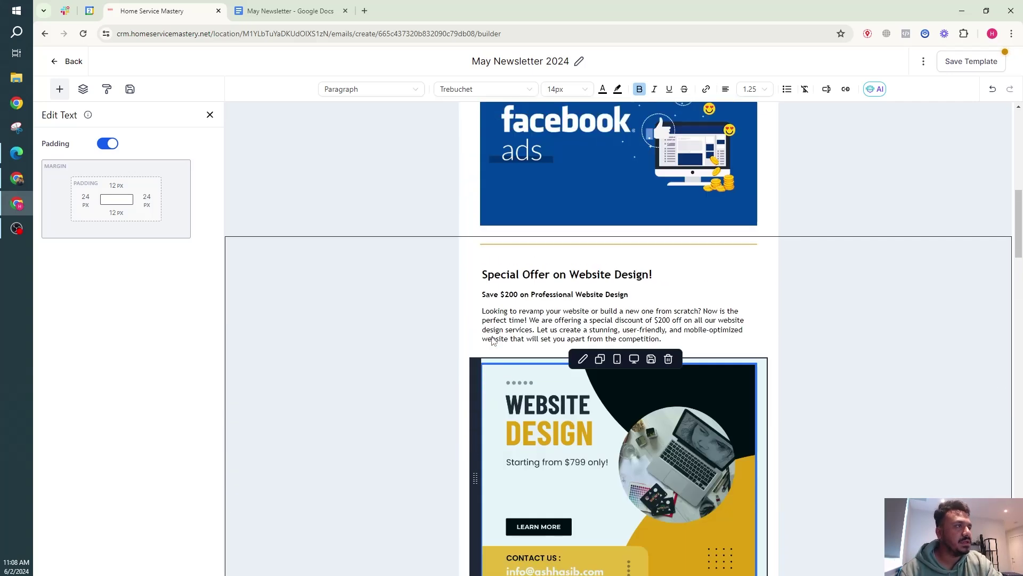
Save the May Newsletter 2024 template, dismiss the Saved notice, and review the edited sections.
scroll(493, 327, up, 1)
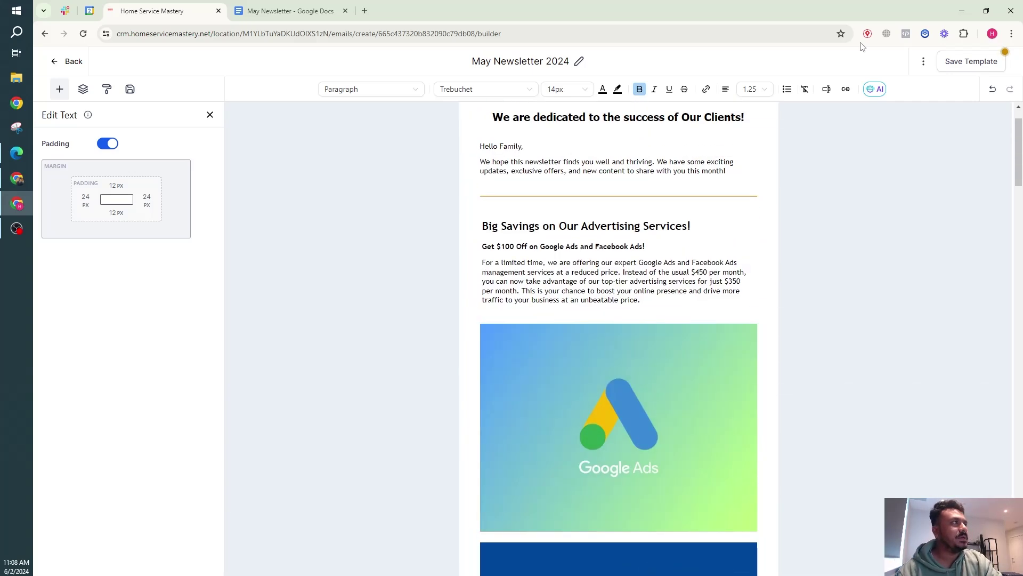
click(956, 62)
scroll(479, 292, up, 1)
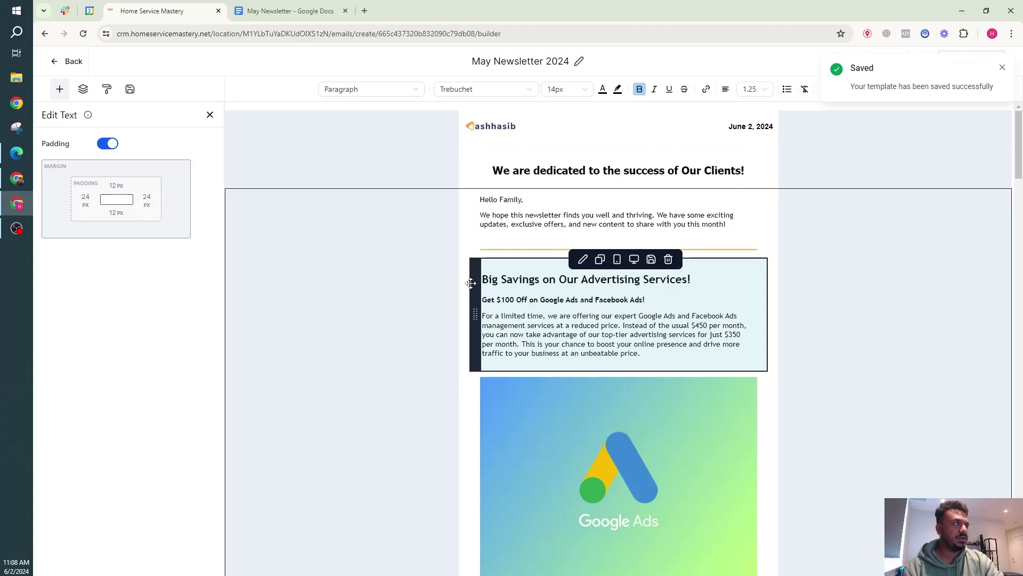
click(1002, 68)
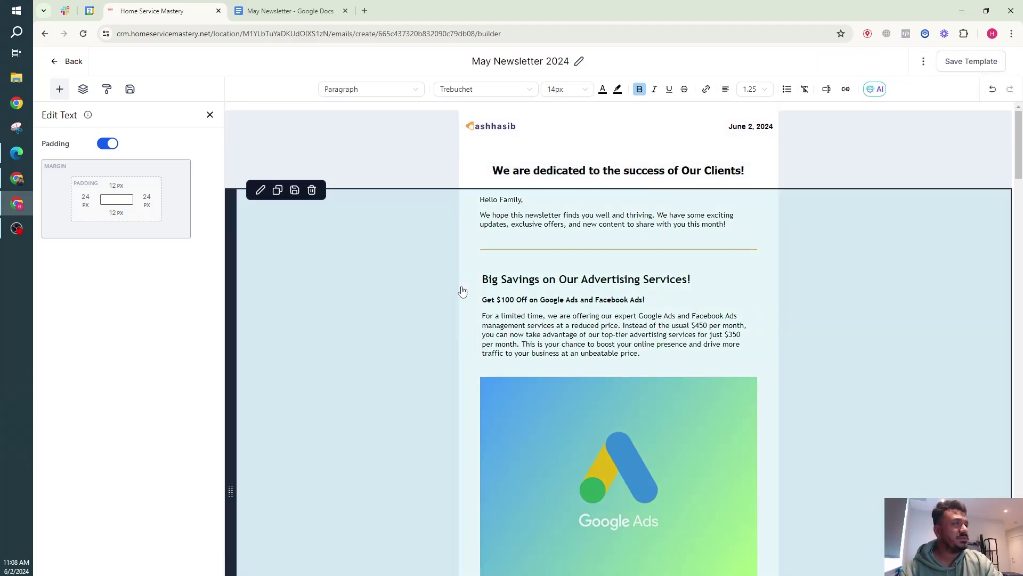
scroll(469, 298, down, 10)
scroll(473, 301, down, 7)
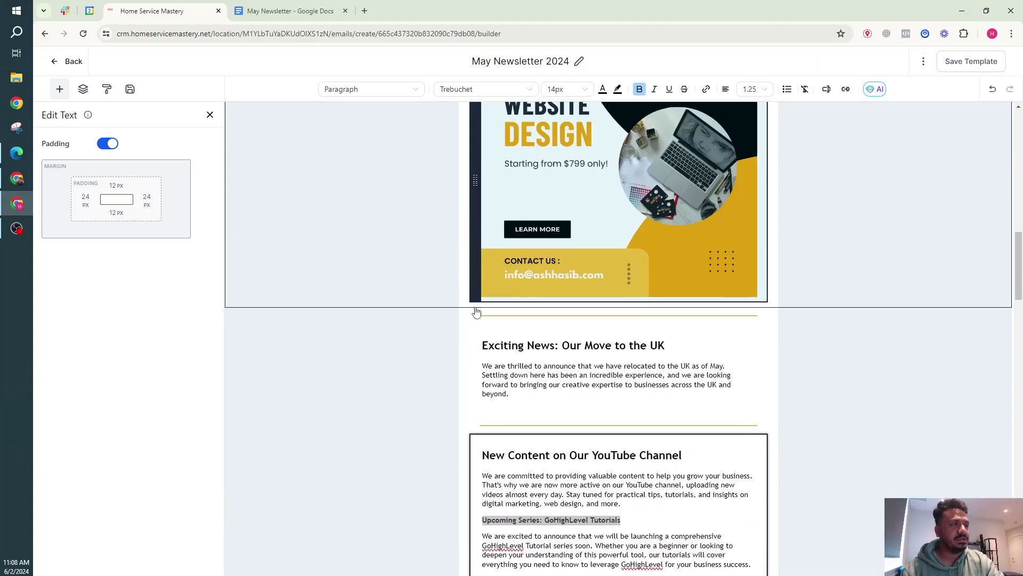
scroll(484, 292, up, 3)
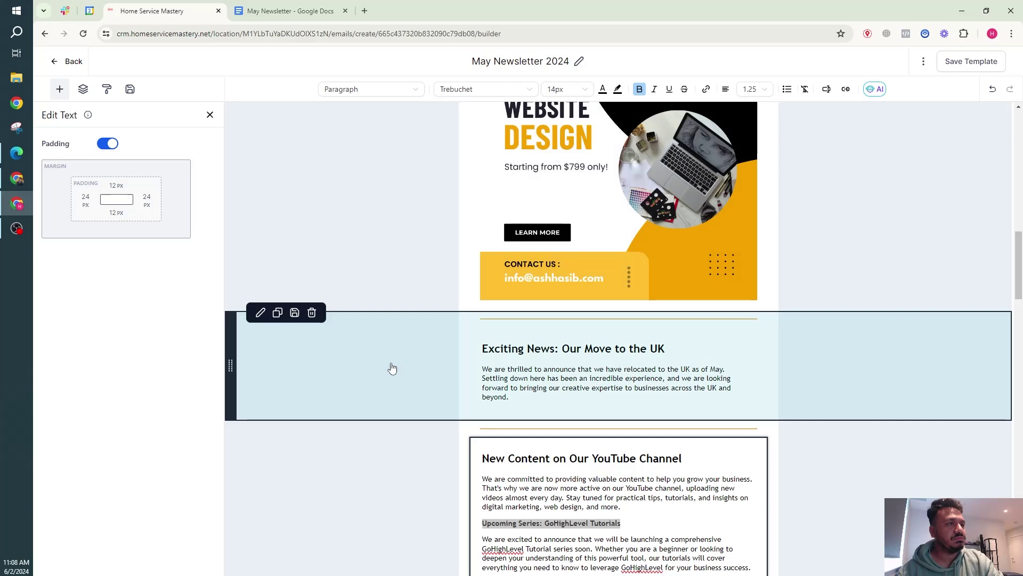
Delete the We Do! heading, services rows, Supercharge row, contact icons and Our Latest Blogs heading.
click(391, 365)
scroll(397, 366, down, 3)
scroll(397, 366, down, 6)
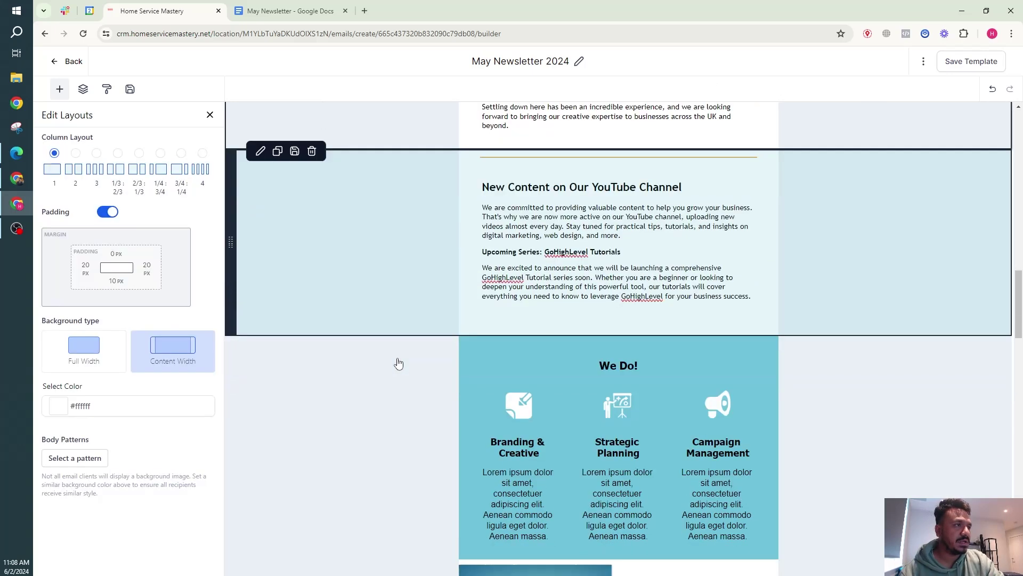
scroll(404, 359, down, 5)
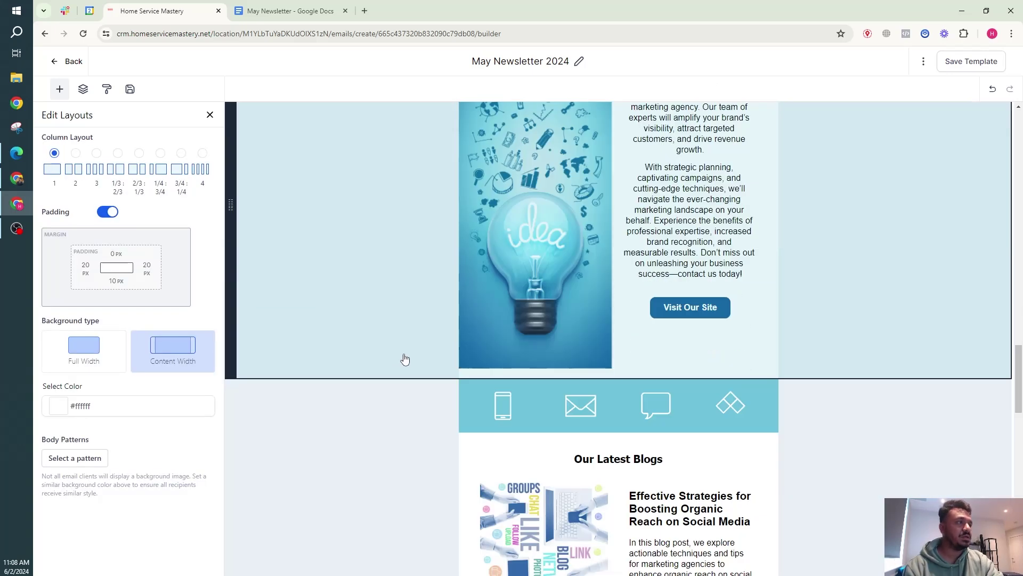
scroll(408, 356, up, 9)
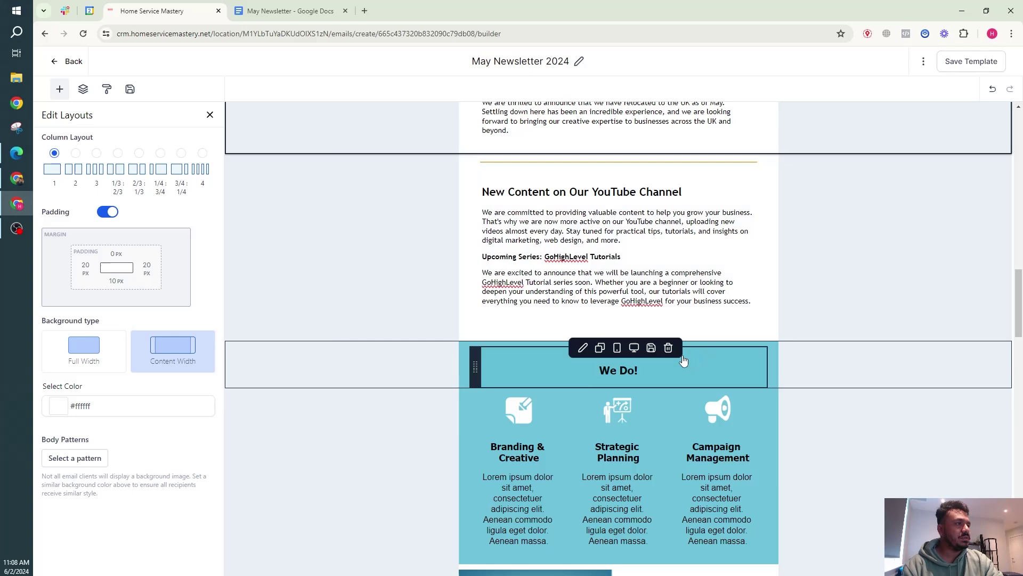
click(668, 349)
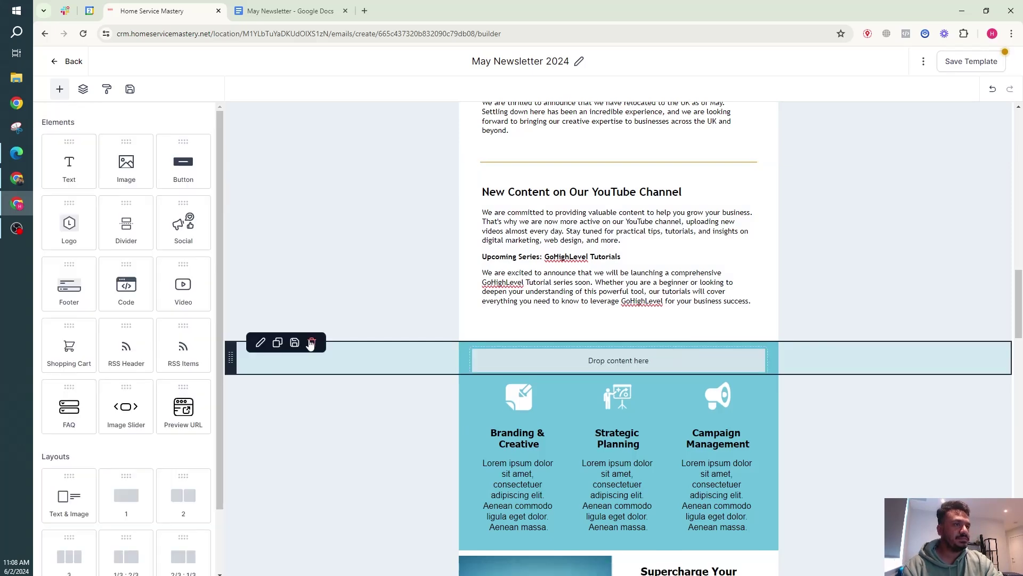
click(311, 343)
click(312, 343)
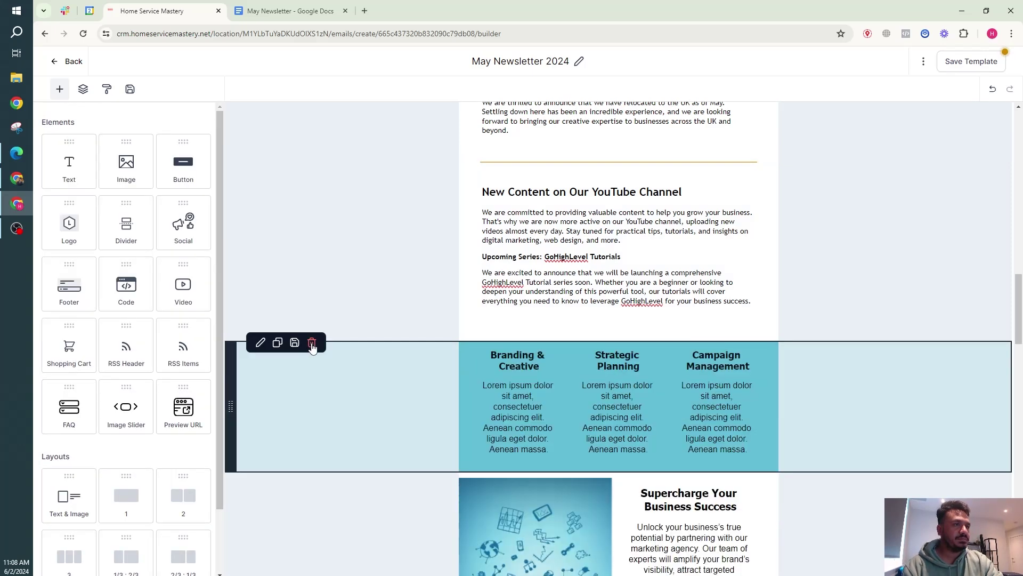
click(313, 344)
click(313, 343)
click(312, 343)
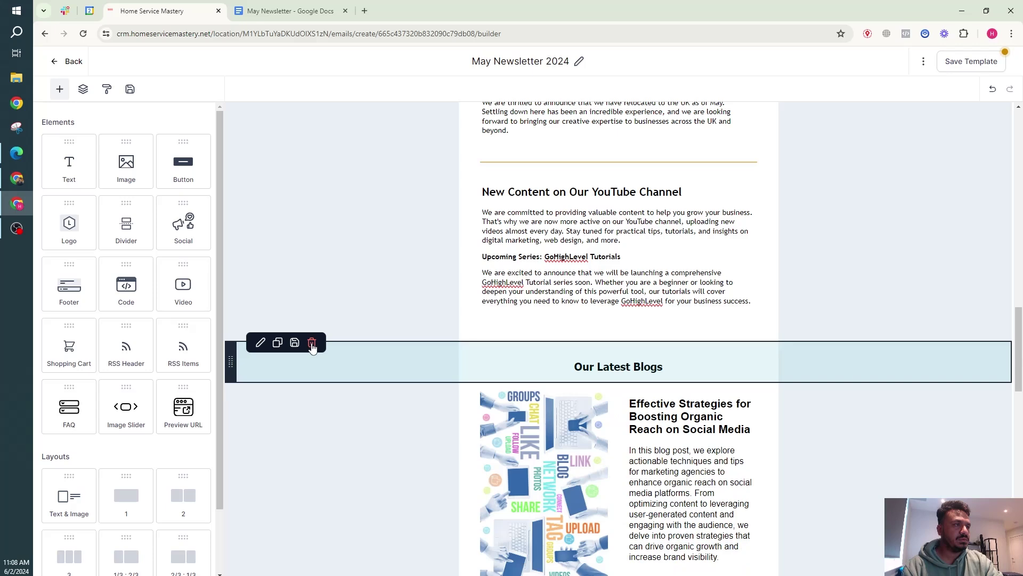
click(312, 343)
Delete the two blog rows, the video row, the Choose a Package heading and pricing plans.
scroll(408, 411, down, 6)
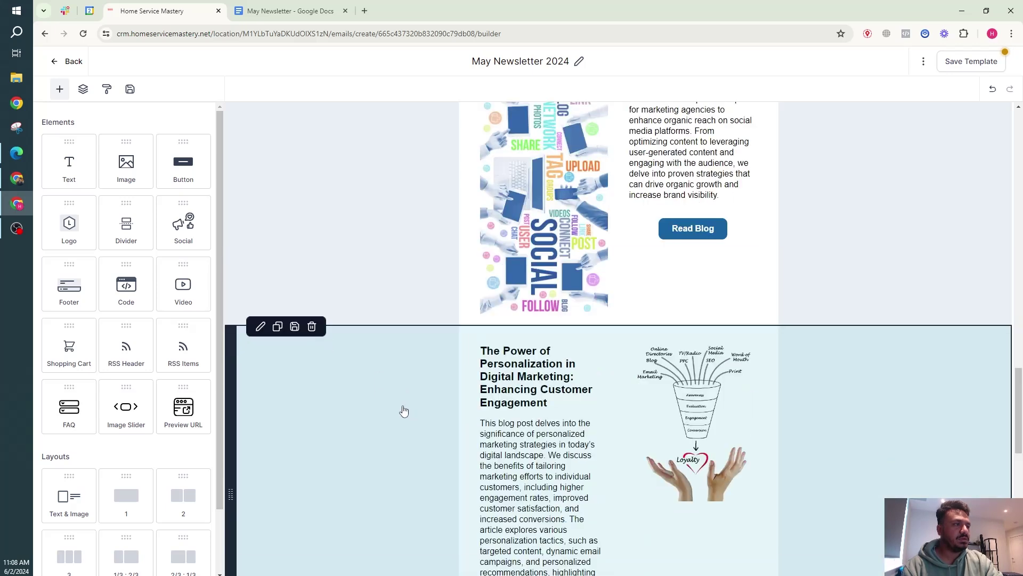
scroll(402, 411, up, 5)
click(313, 292)
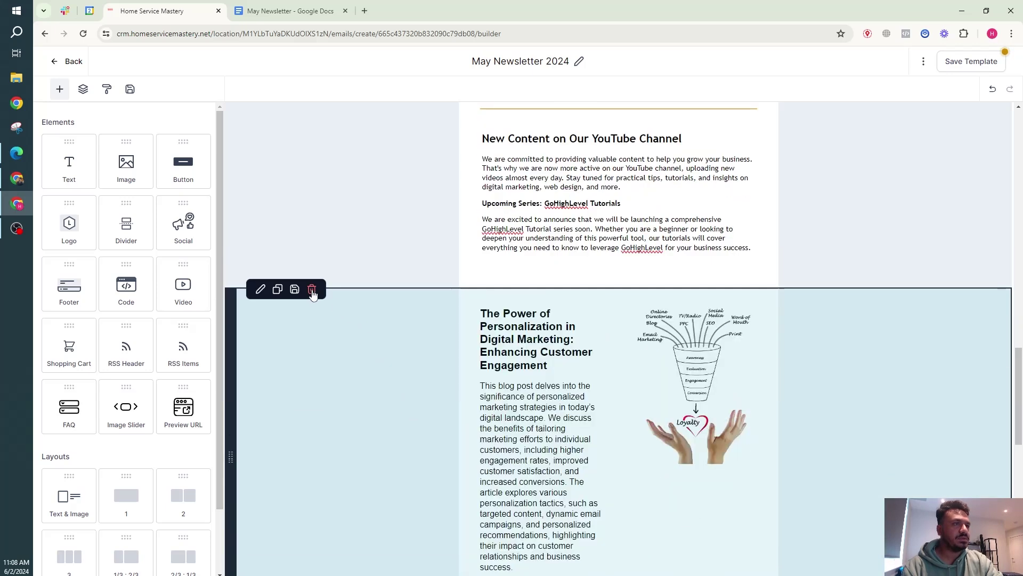
click(313, 292)
click(313, 292)
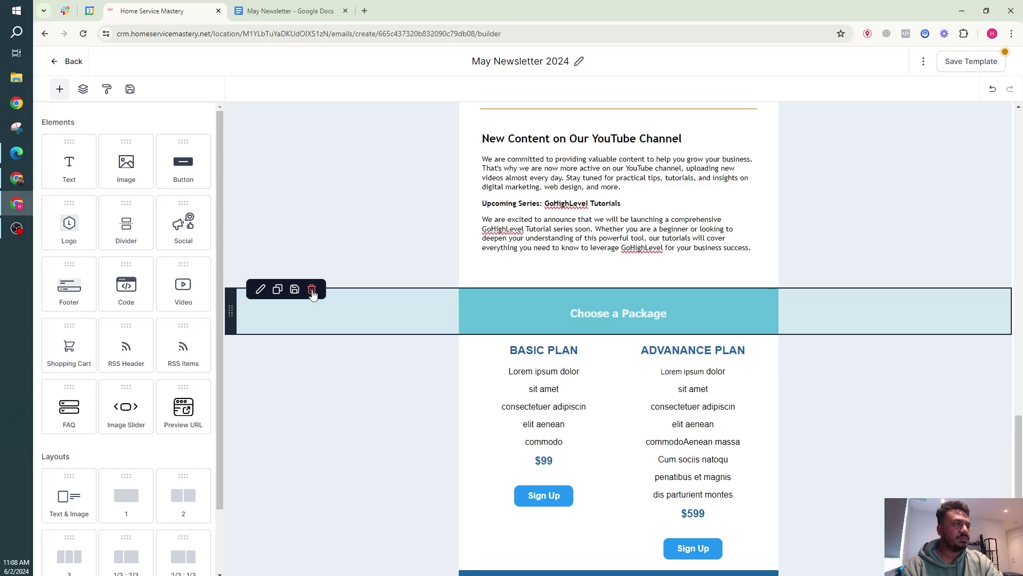
click(313, 292)
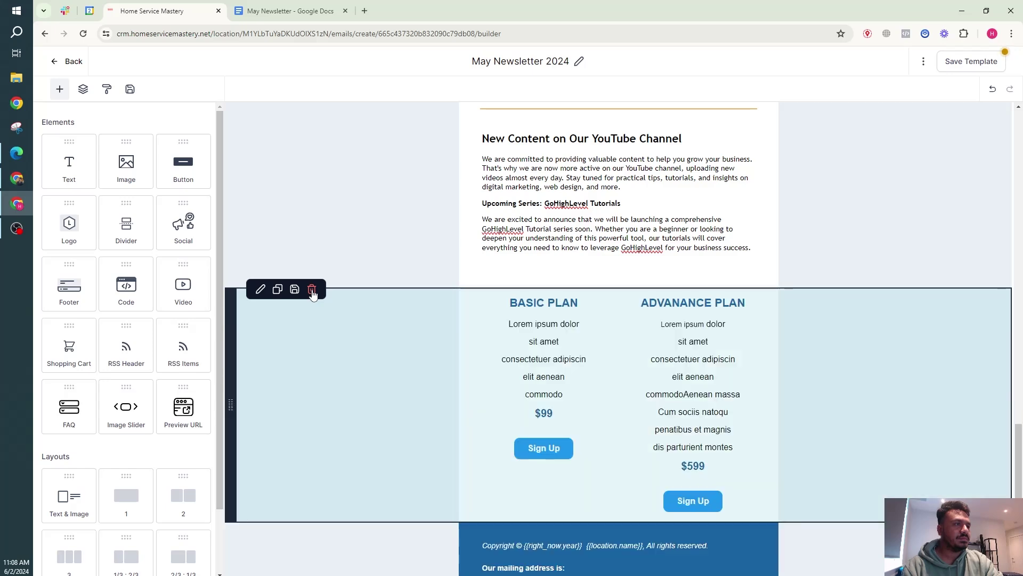
click(313, 292)
In the newsletter doc, select the Stay Connected section through the Facebook link.
click(291, 11)
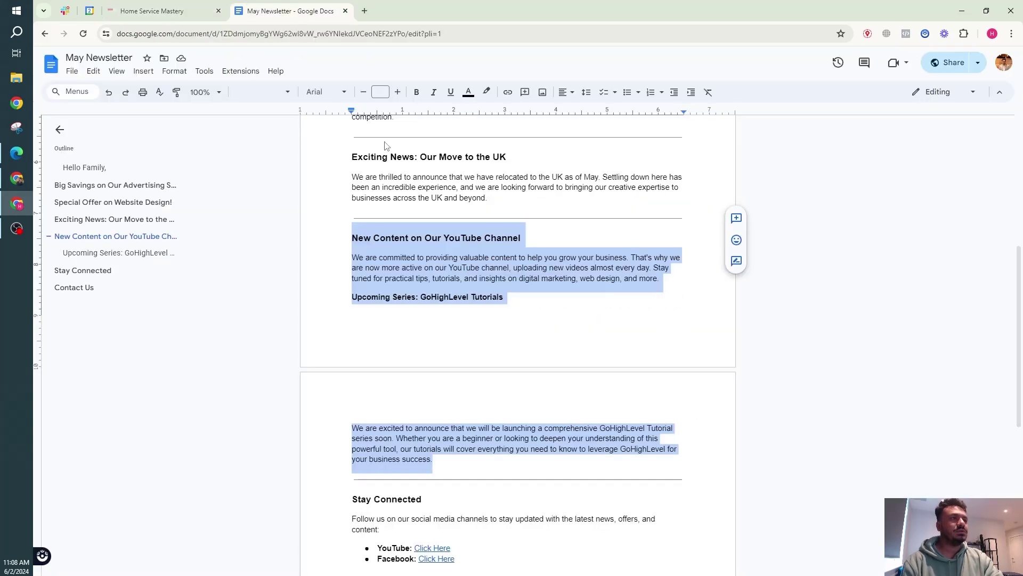
scroll(373, 213, down, 5)
click(356, 235)
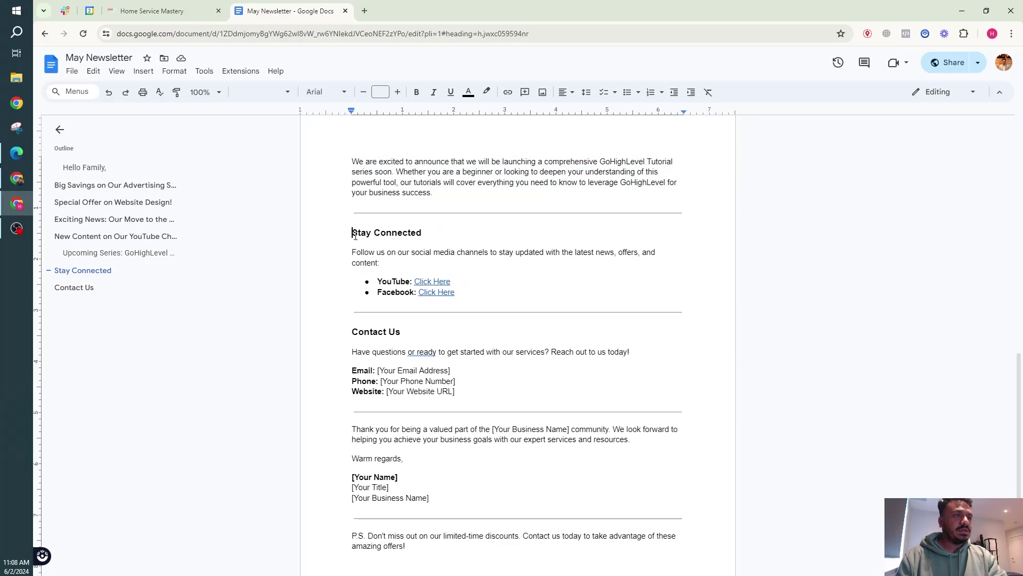
drag(356, 235, 459, 297)
key(ctrl+c)
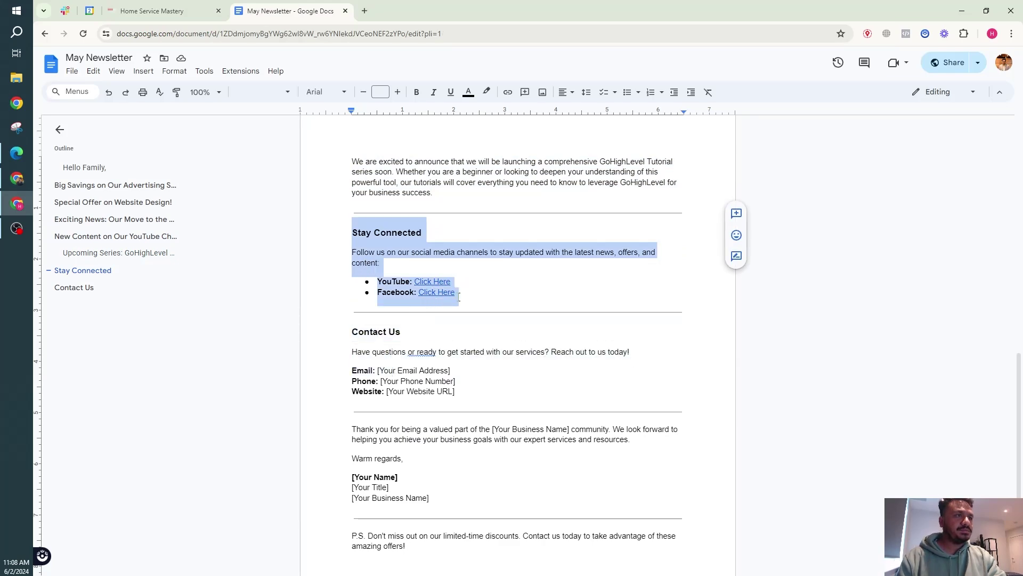
Duplicate the YouTube section and replace its text with the Stay Connected content.
click(154, 10)
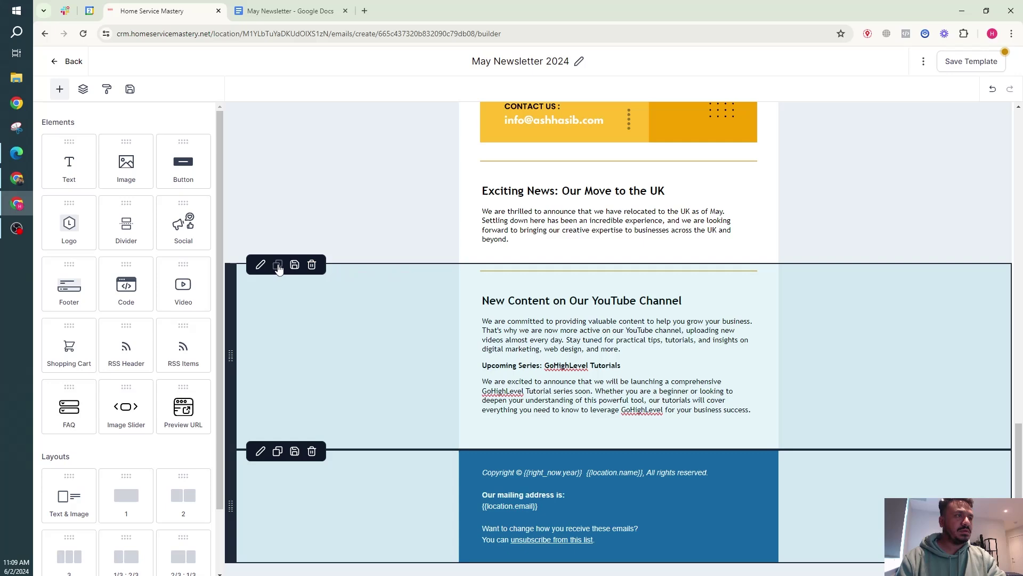
click(277, 268)
scroll(504, 402, down, 3)
triple_click(549, 348)
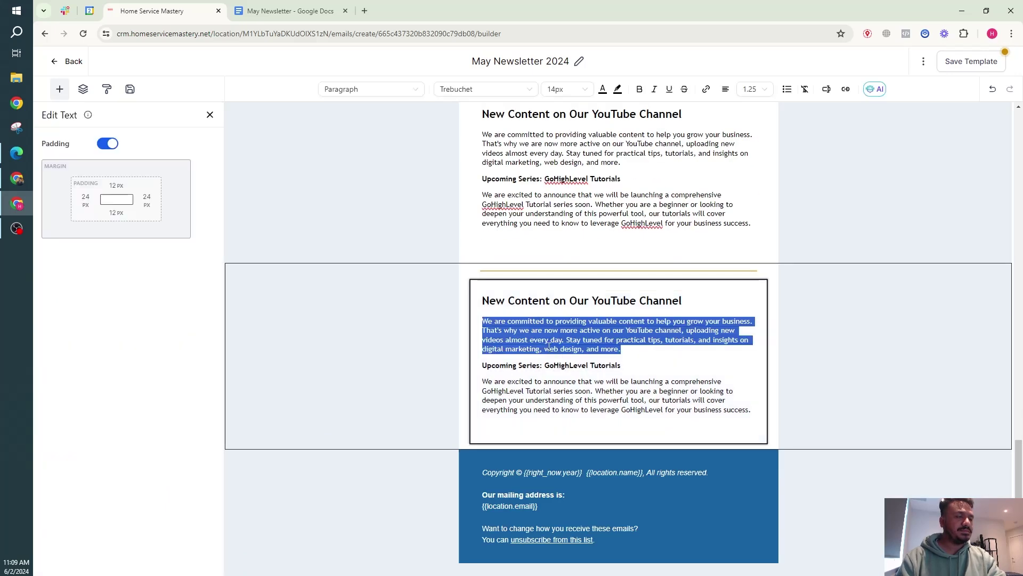
key(ctrl+a)
key(ctrl+v)
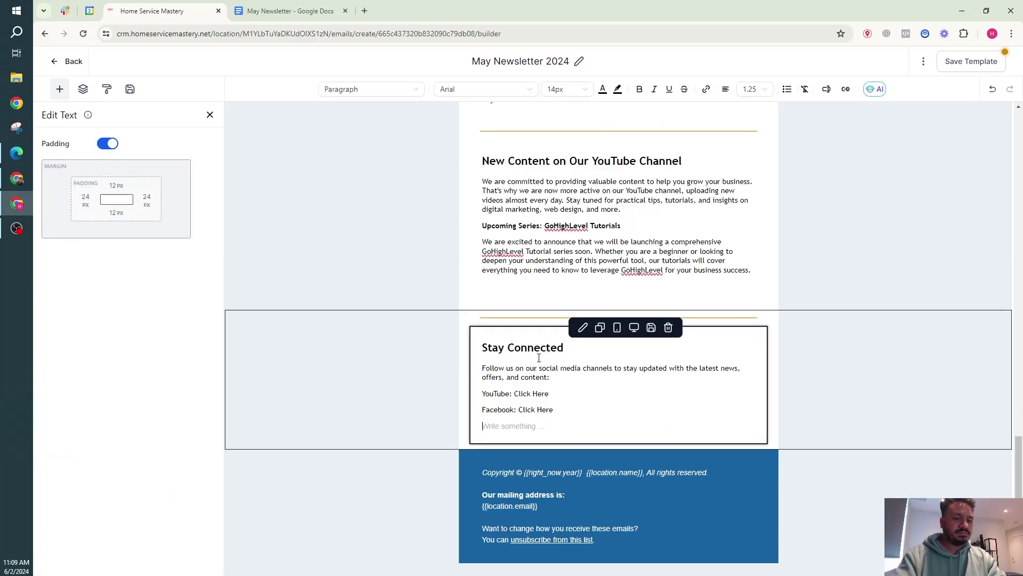
key(BackSpace)
Copy the YouTube 'Click Here' link address from the newsletter document.
click(527, 362)
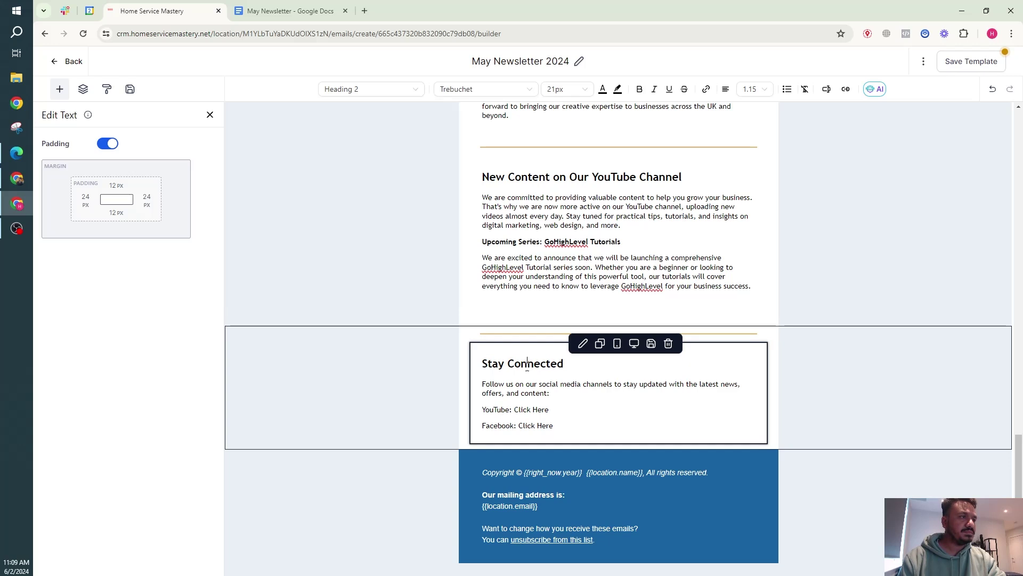
click(537, 410)
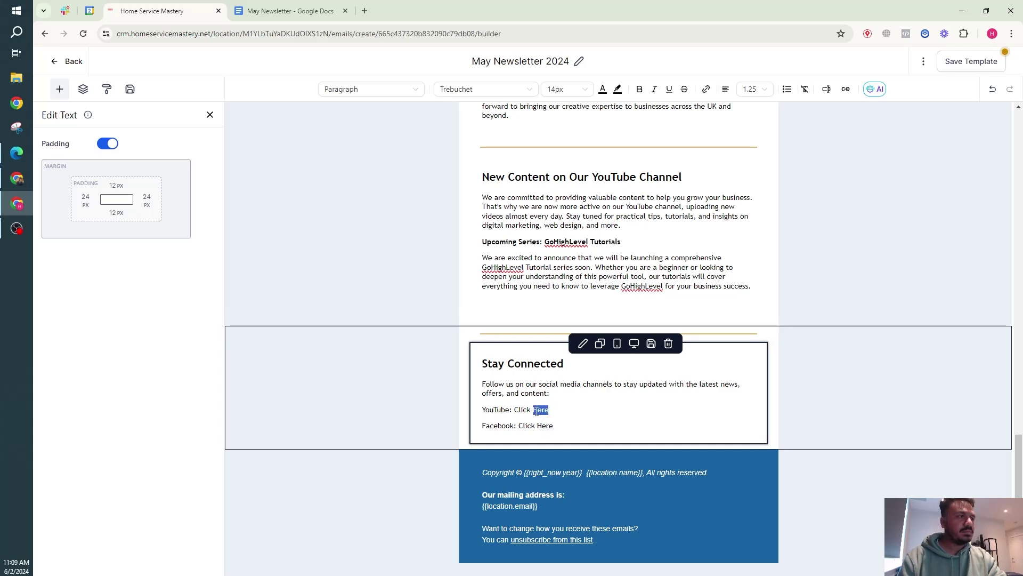
triple_click(537, 410)
drag(514, 410, 549, 401)
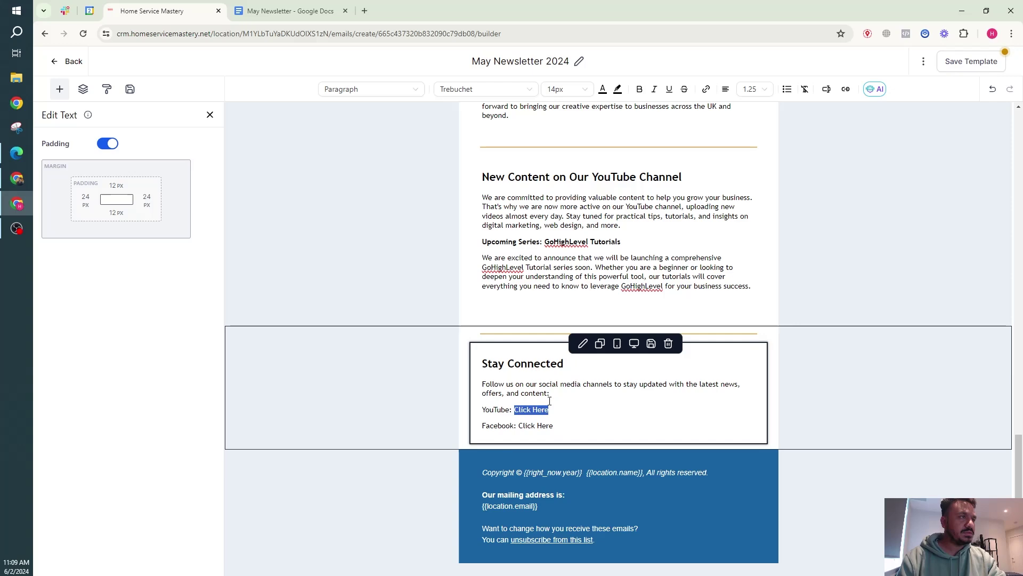
click(290, 11)
click(440, 287)
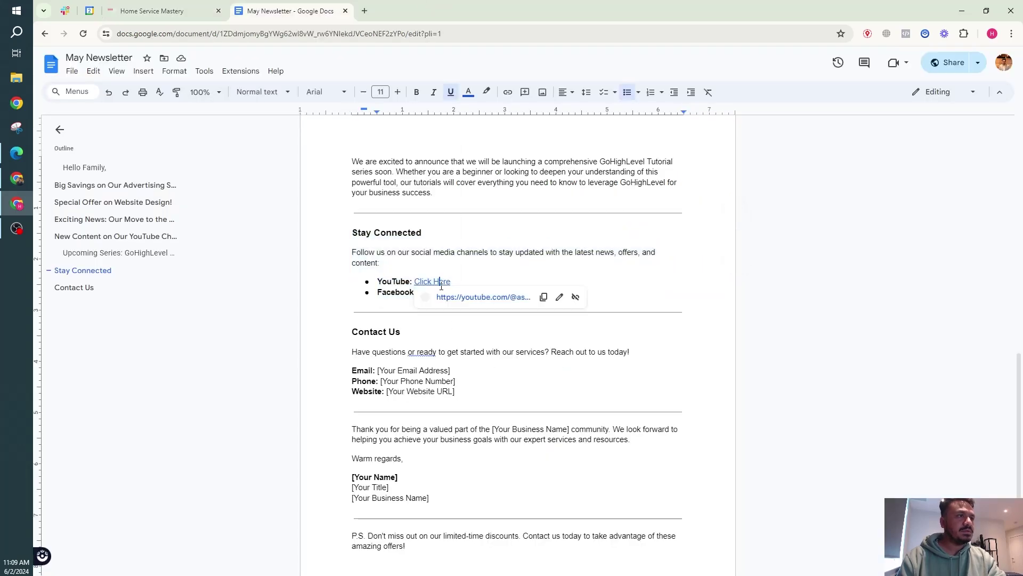
click(544, 296)
Delete the YouTube and Facebook link lines, keeping only the heading and intro sentence.
click(152, 11)
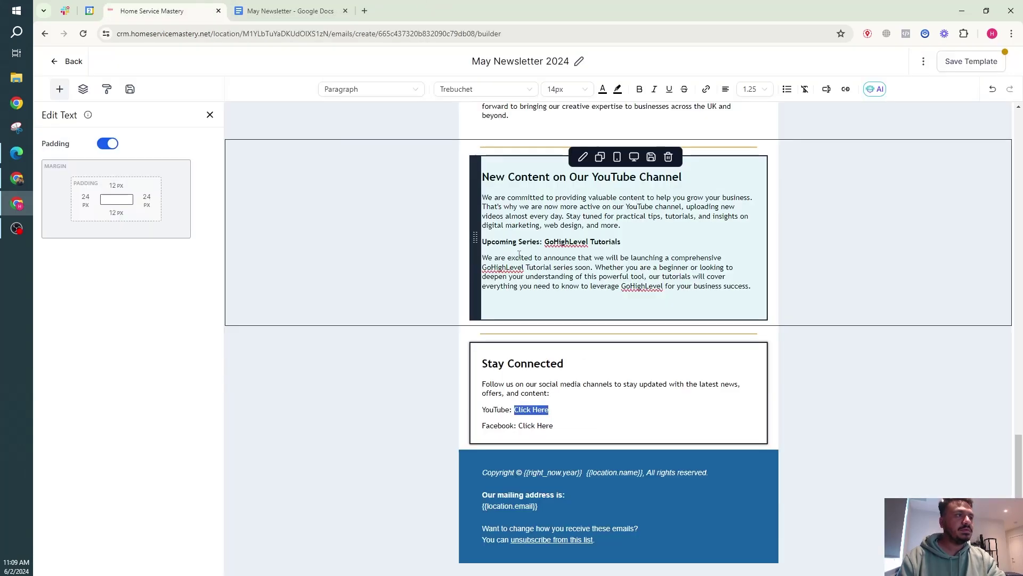
triple_click(538, 409)
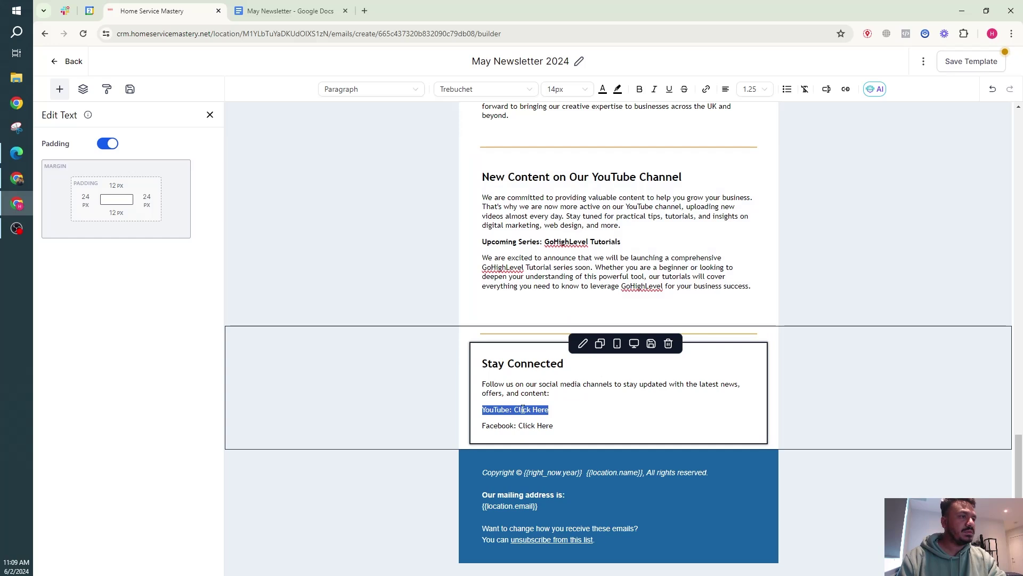
drag(514, 410, 484, 410)
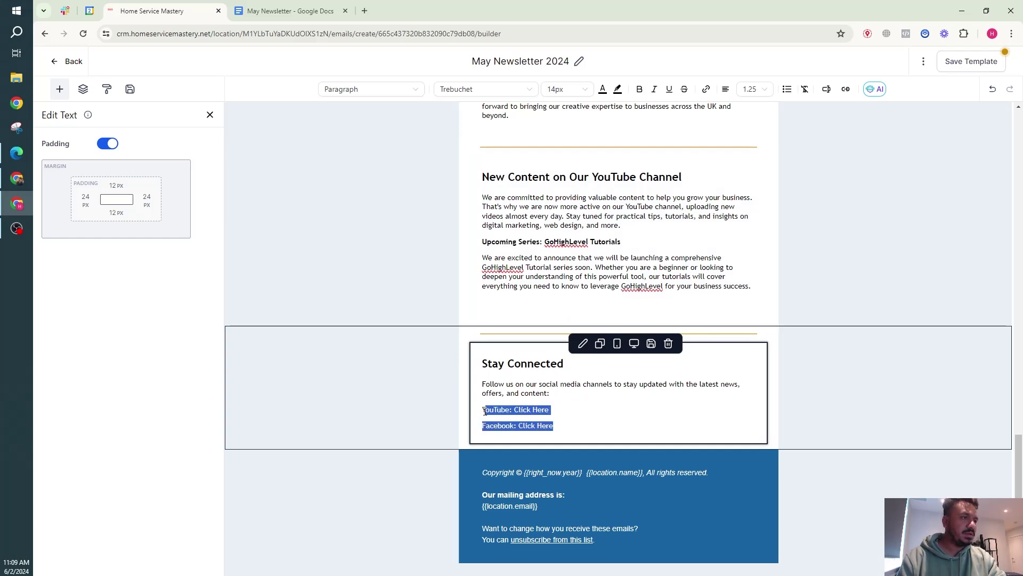
key(BackSpace)
key(BackSpace)
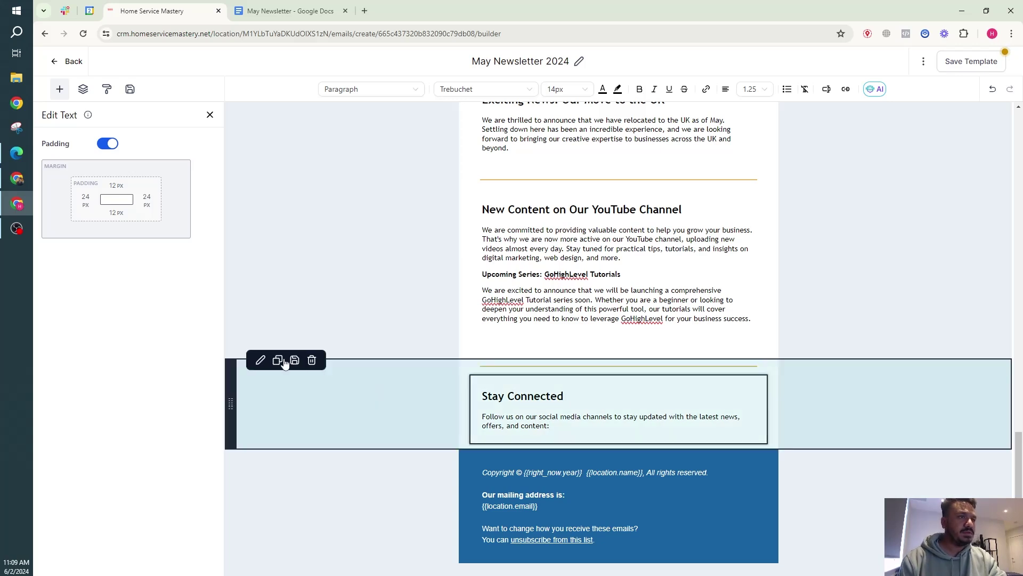
Duplicate the Stay Connected row, delete its text, and place a two-column row with a button above the footer.
click(285, 361)
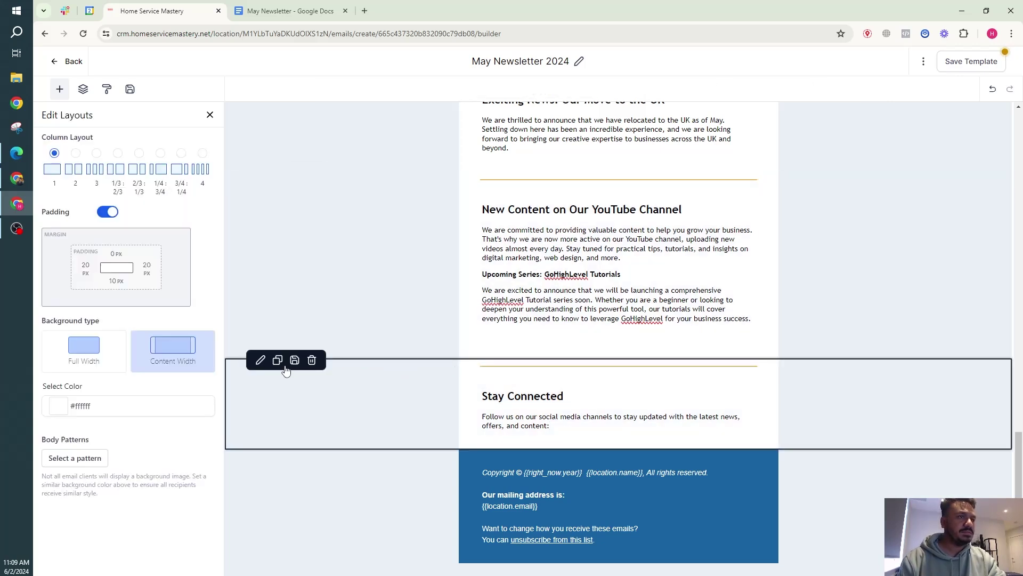
click(282, 362)
scroll(524, 410, down, 2)
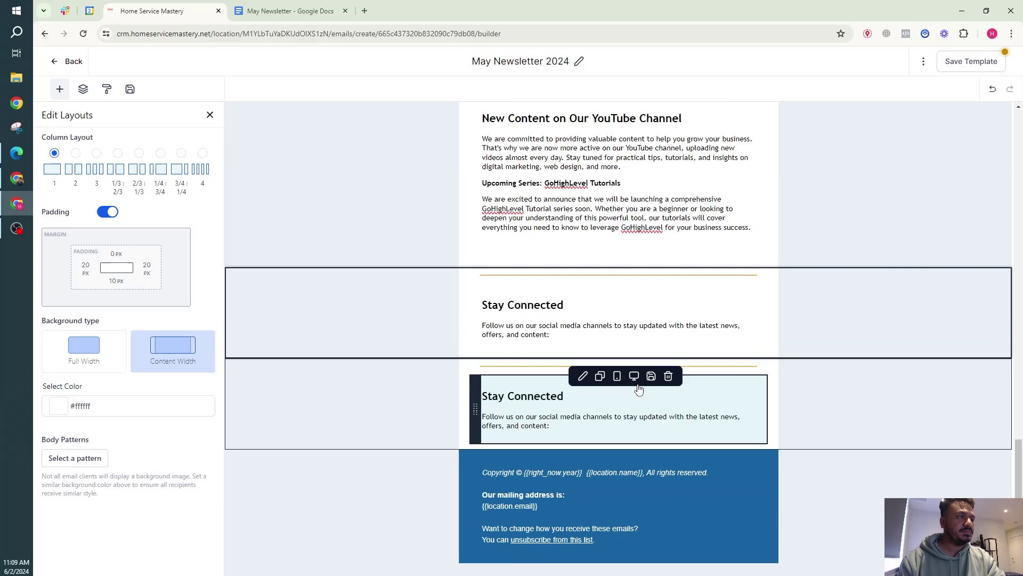
click(668, 376)
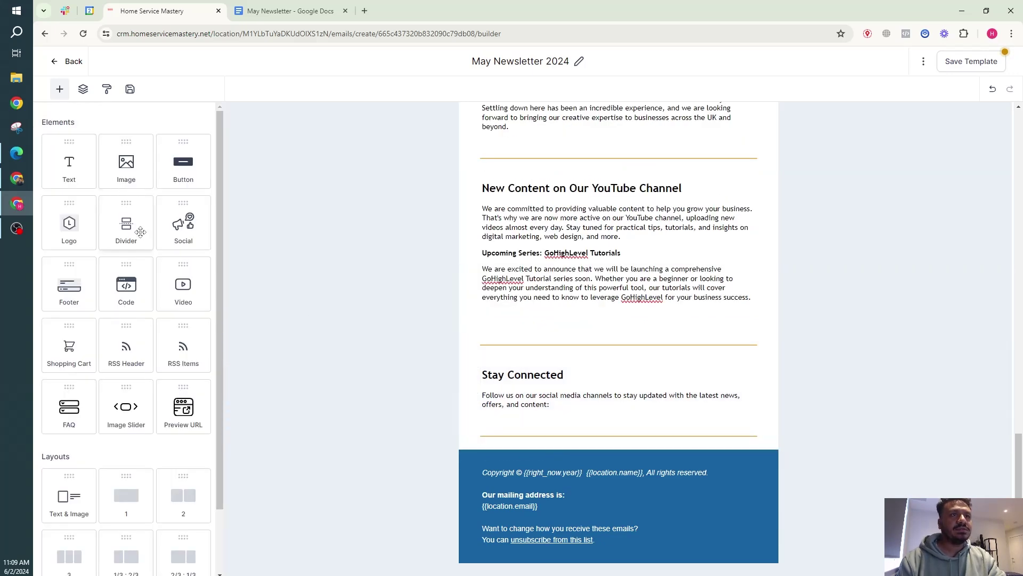
scroll(133, 229, down, 2)
drag(183, 429, 544, 447)
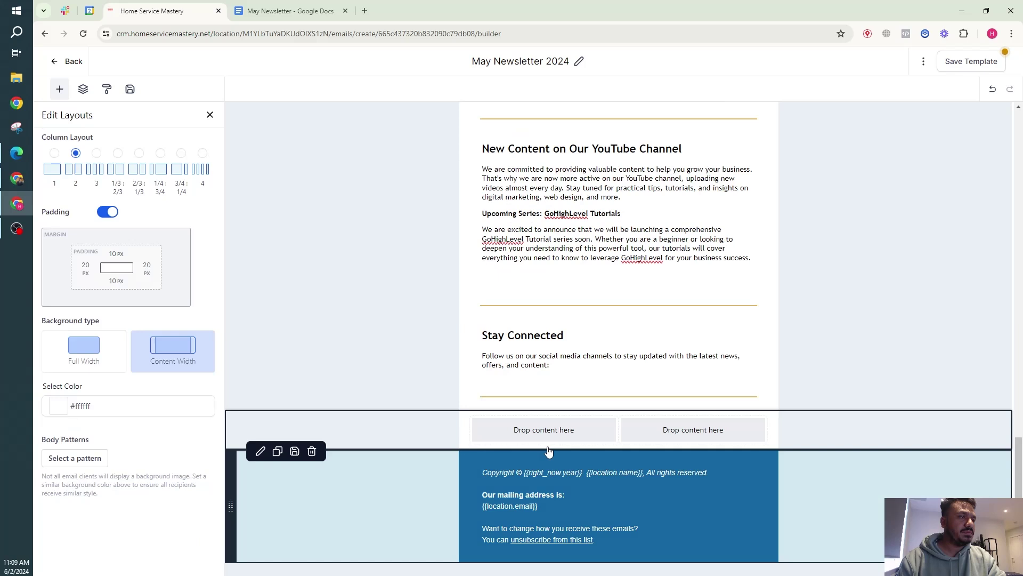
click(57, 88)
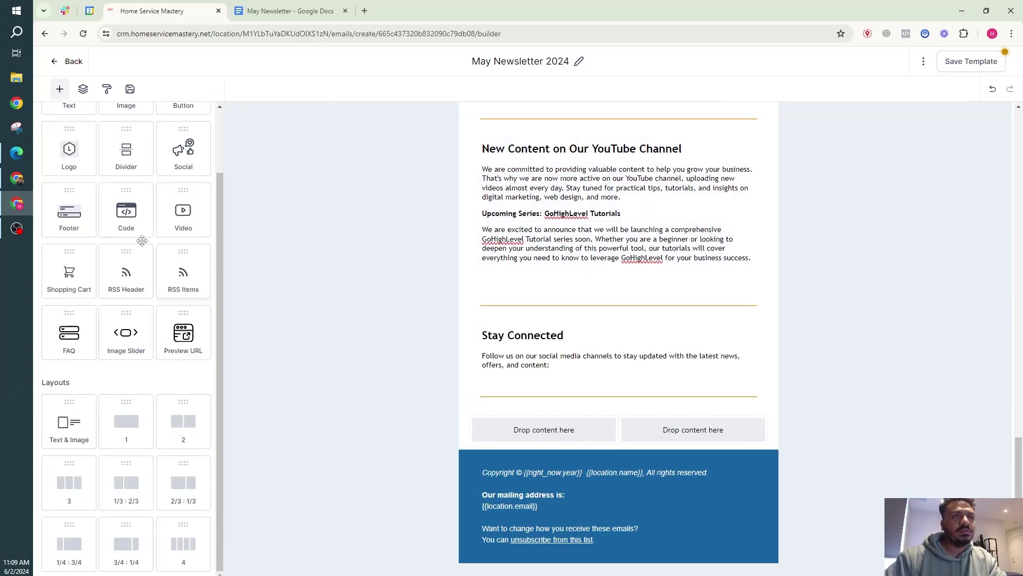
scroll(88, 192, up, 2)
drag(178, 176, 538, 443)
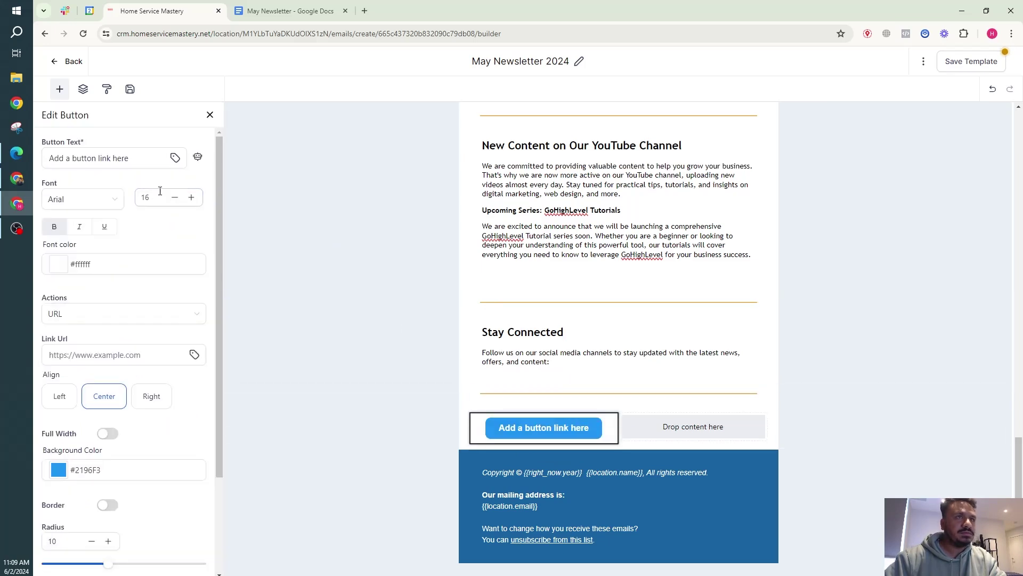
Set the button text to 'Youtube Channel', paste the YouTube link, and make its background red.
triple_click(101, 163)
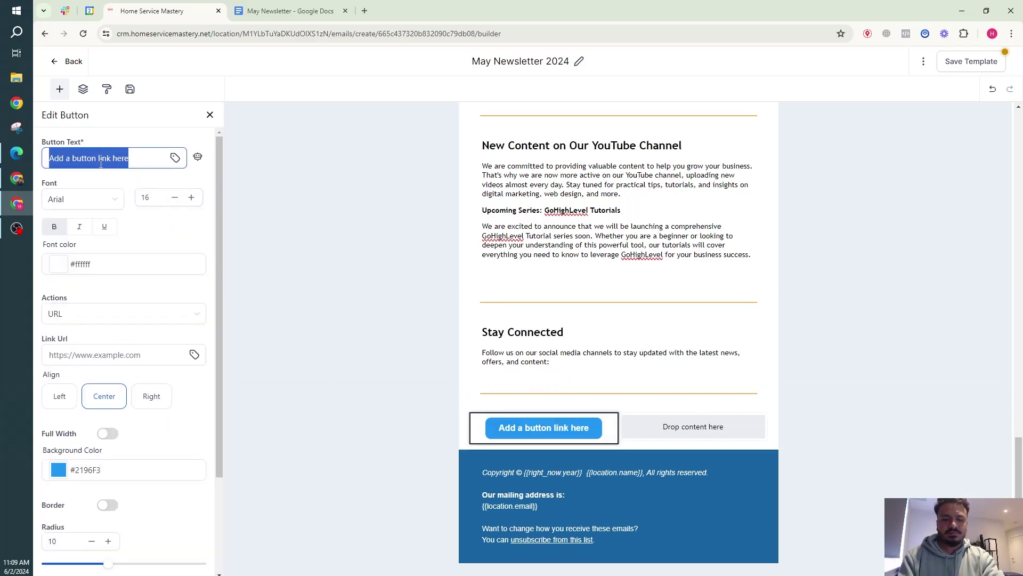
text(Youtube)
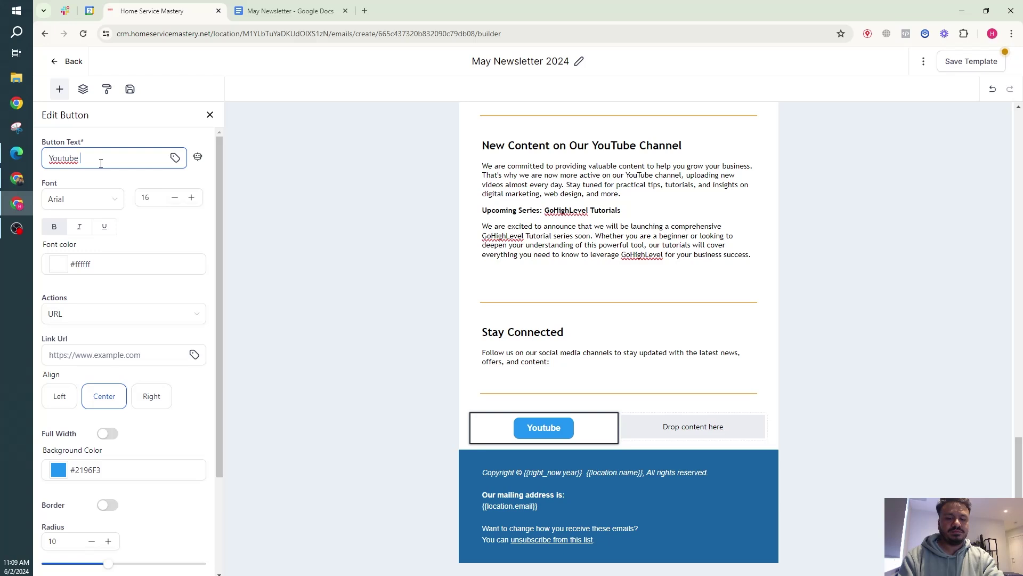
text( Channel)
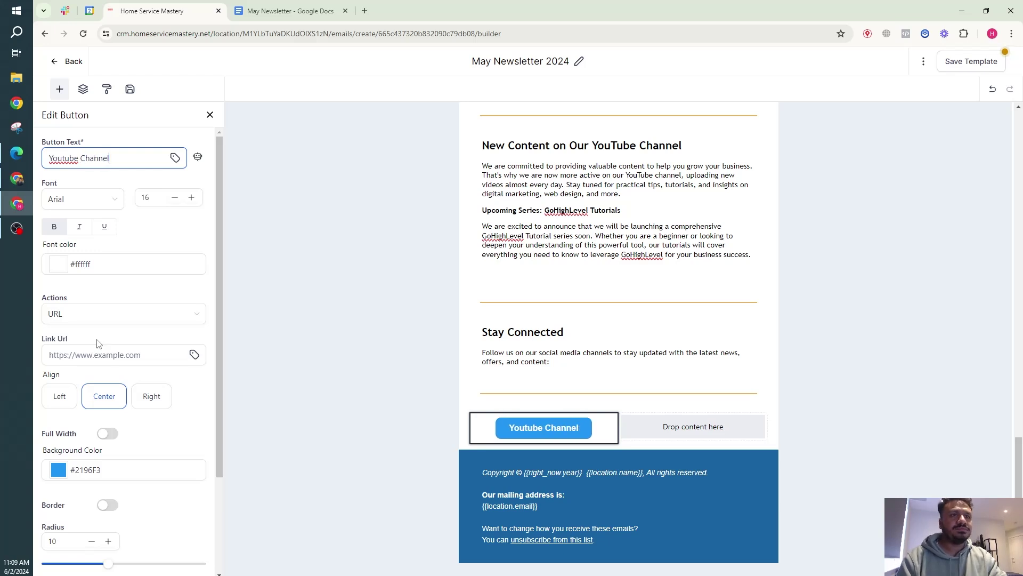
click(101, 356)
key(ctrl+v)
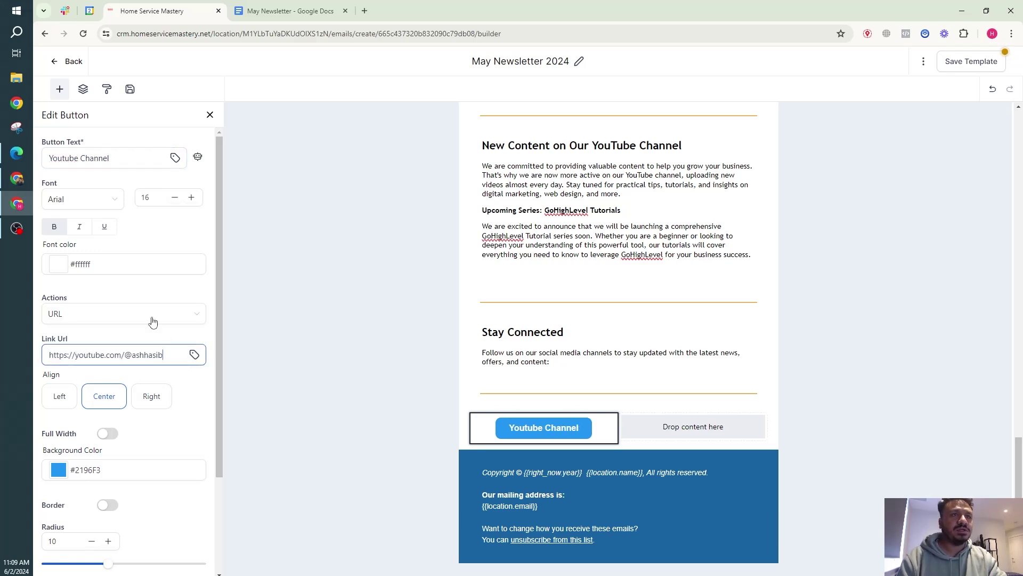
scroll(153, 322, down, 3)
click(83, 345)
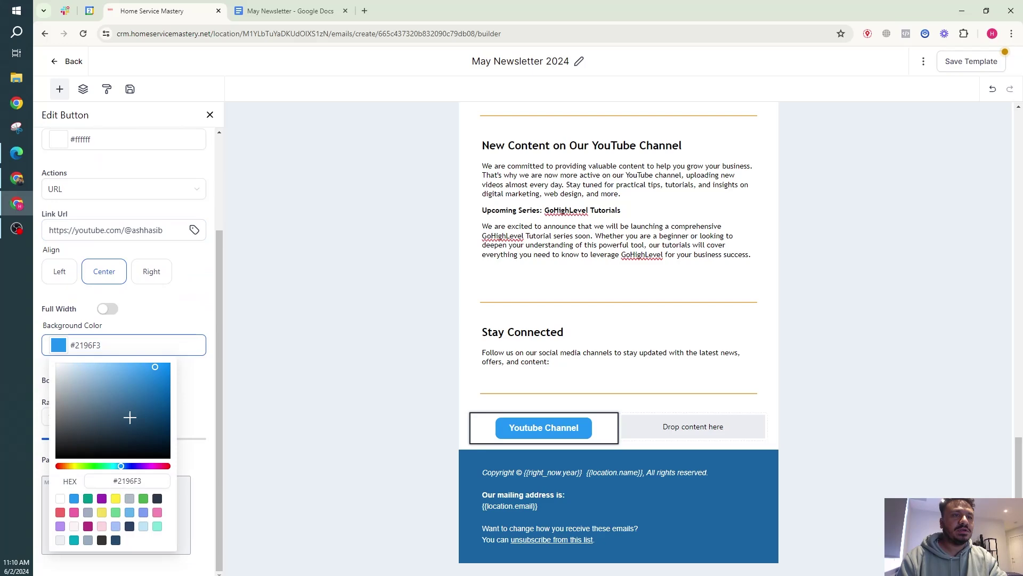
click(66, 469)
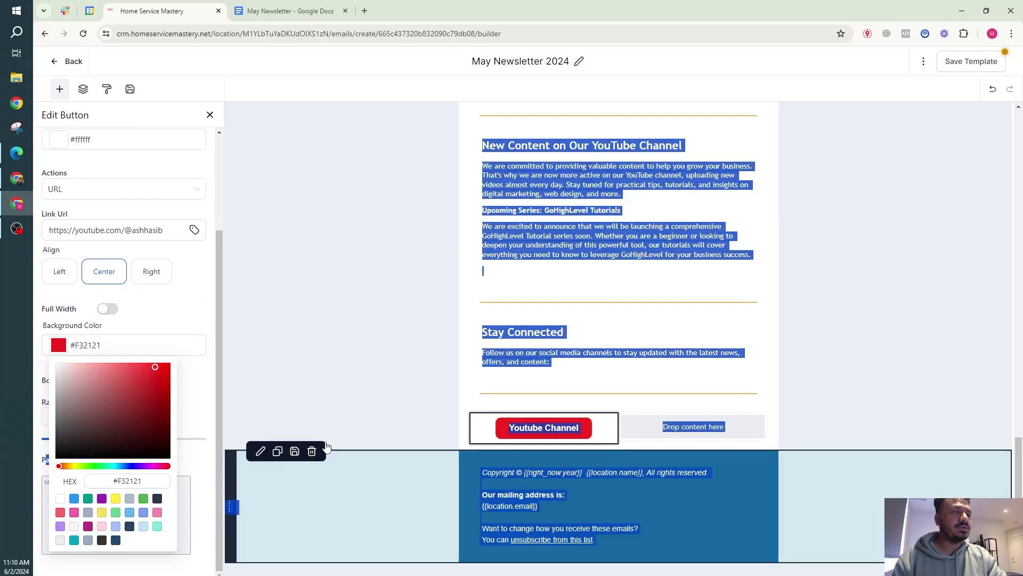
Duplicate the Youtube Channel button below itself.
click(411, 421)
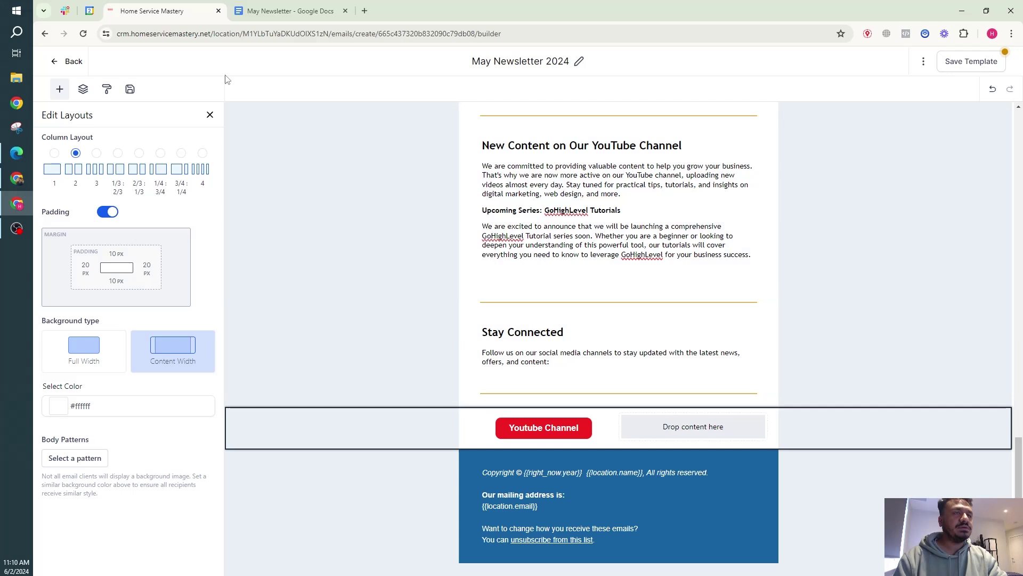
mouse_move(584, 421)
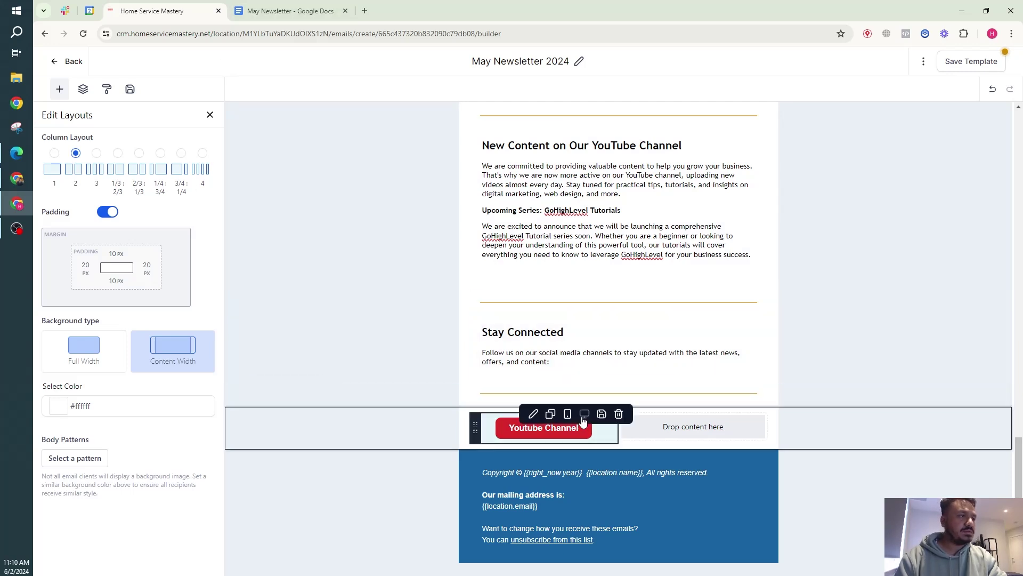
click(550, 414)
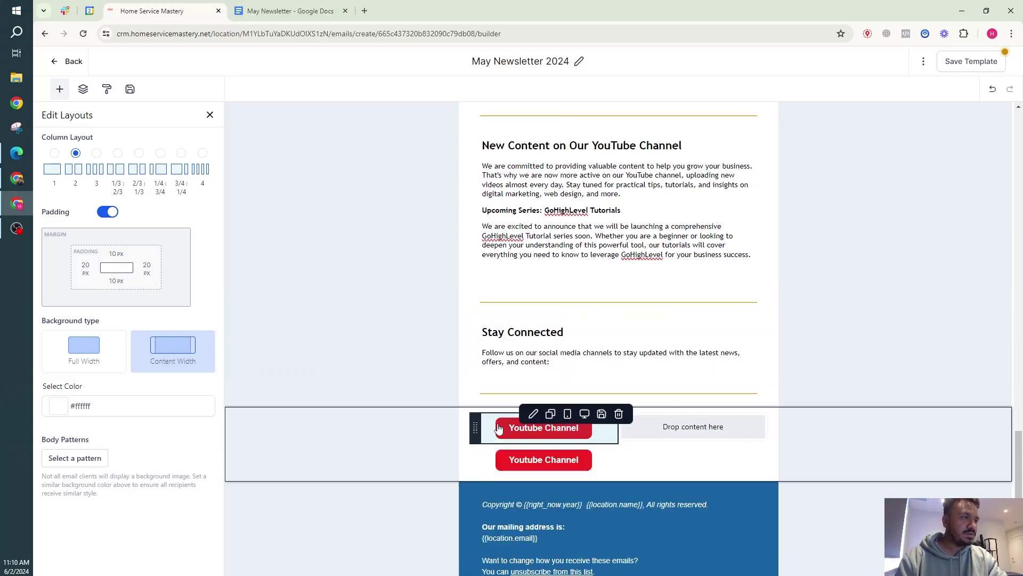
Move the copied button into the right column and relabel it 'Facebook Page'.
drag(492, 458, 638, 431)
triple_click(121, 164)
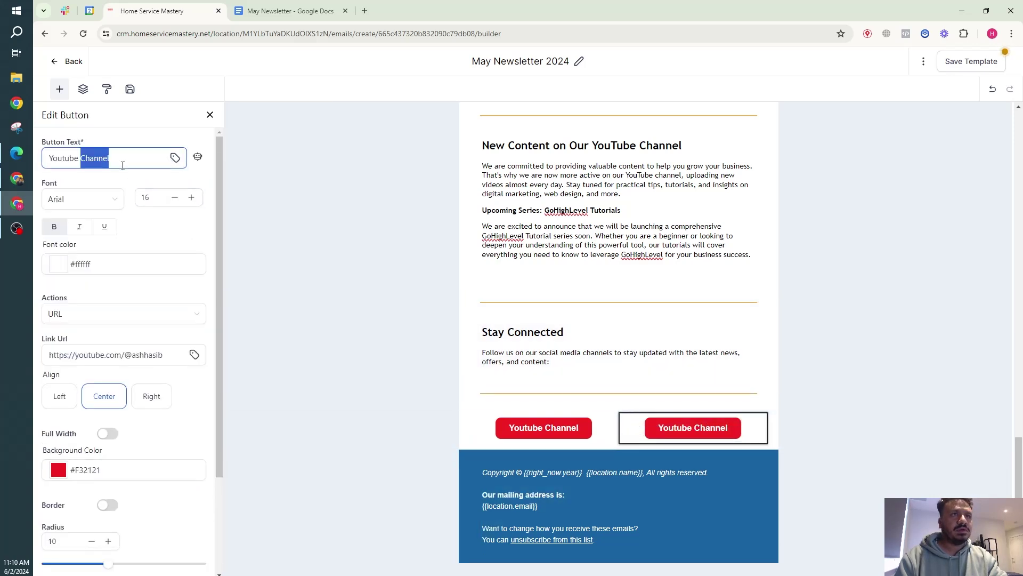
text(Facebook PAg)
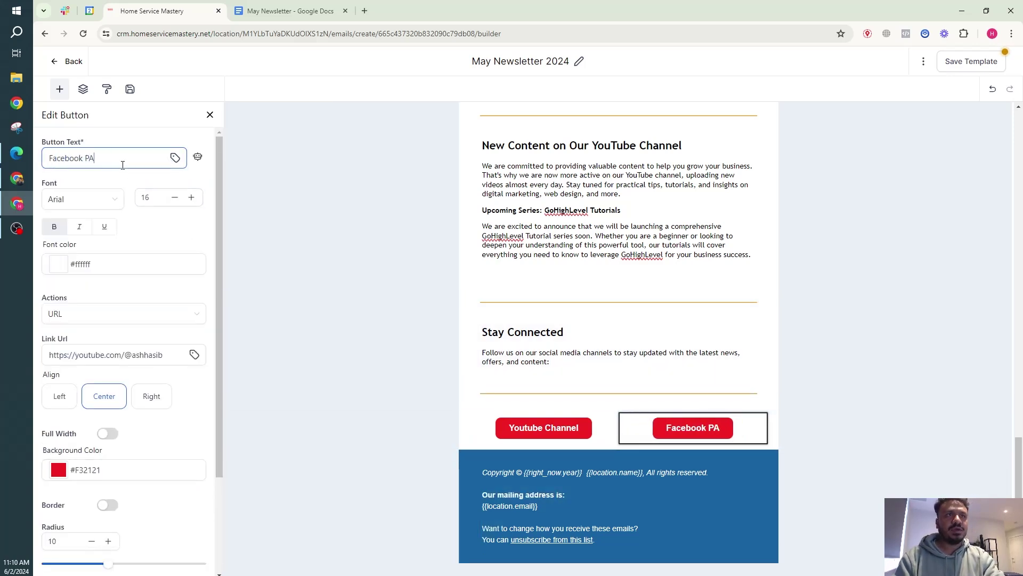
key(BackSpace)
key(BackSpace)
text(age)
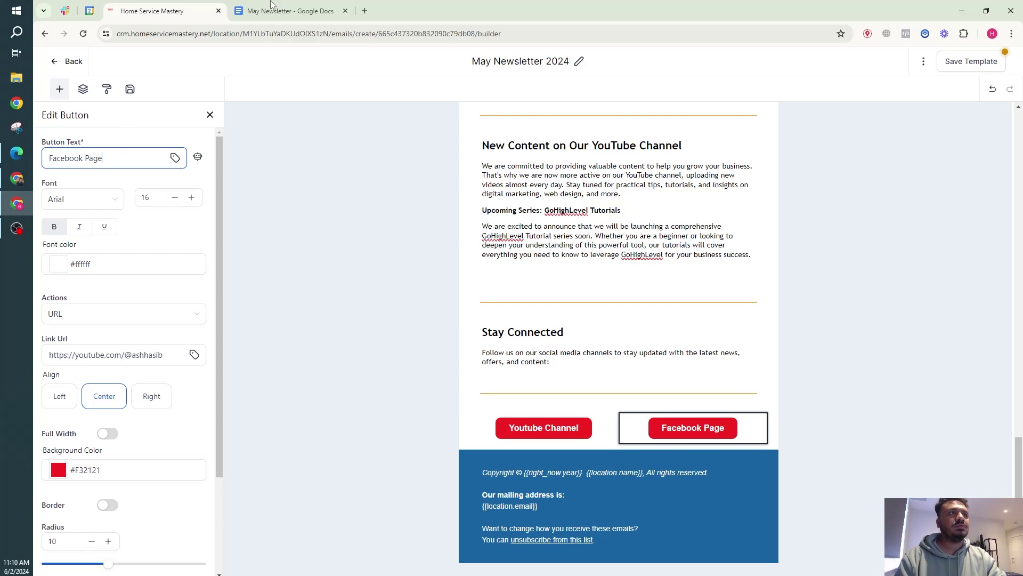
Copy the Facebook page link from the May Newsletter document into the button's Link Url.
click(288, 11)
click(434, 293)
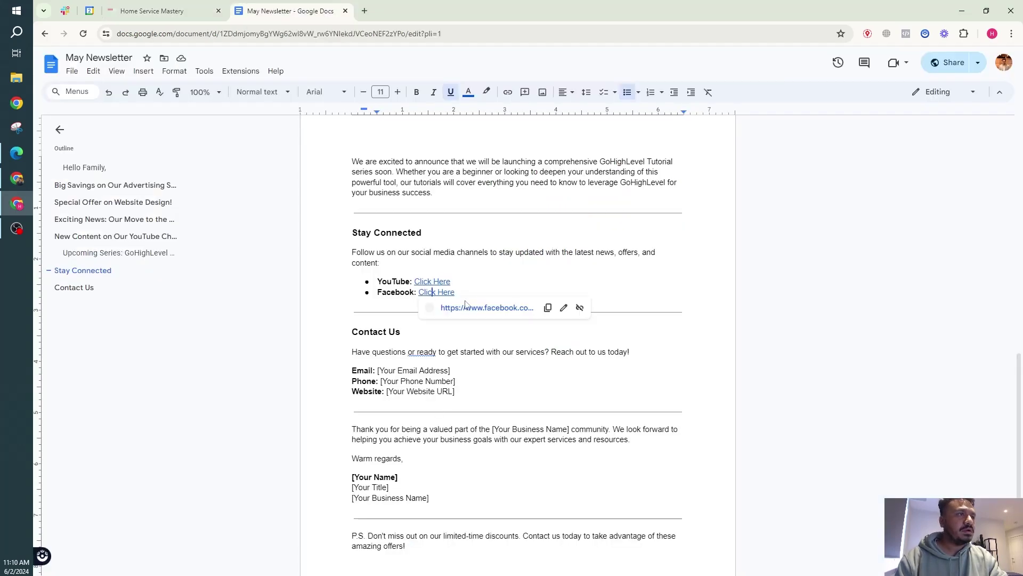
click(549, 309)
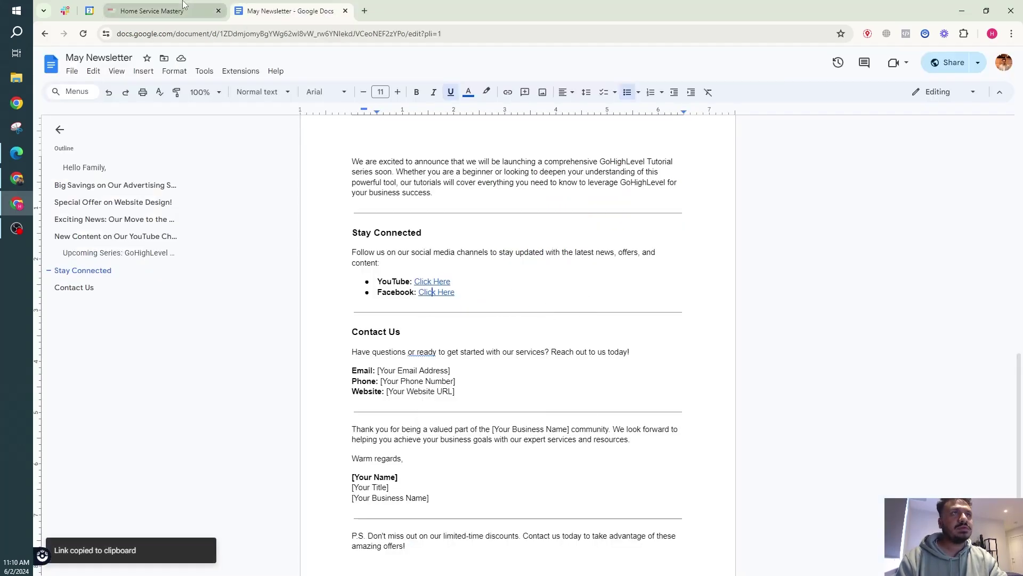
click(152, 11)
double_click(110, 355)
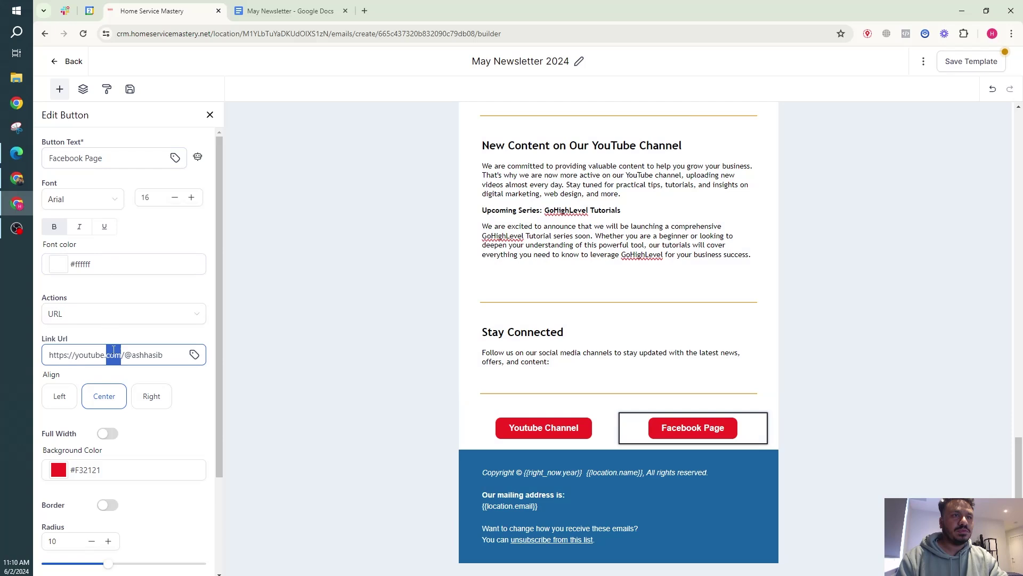
key(ctrl+a)
key(ctrl+v)
Set the button's background colour to the blue #2196F3 swatch.
click(90, 469)
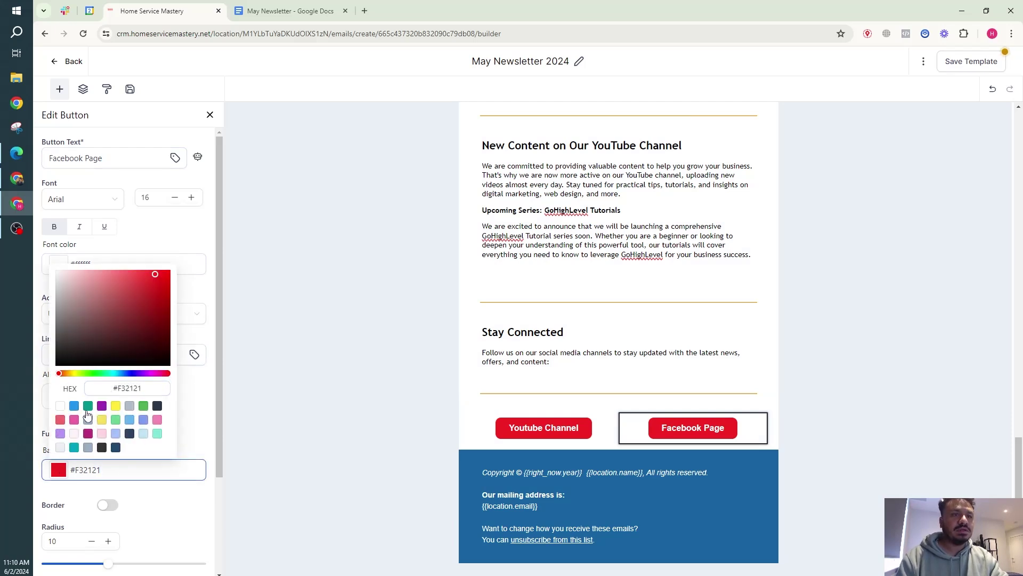
click(74, 407)
click(158, 236)
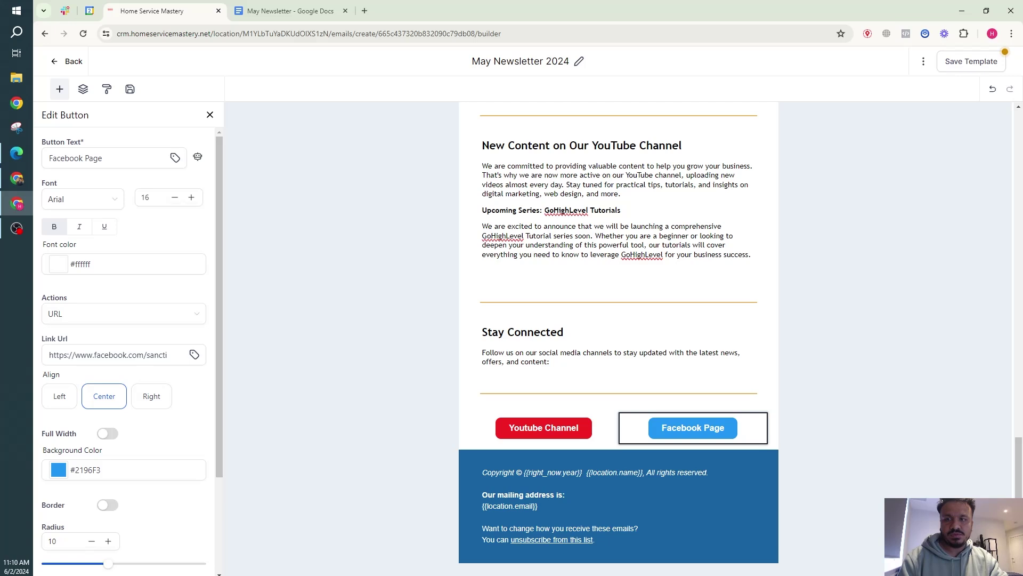
Sample #3b3664 with the colour picker and paste it as the footer's background hex.
key(super+shift+c)
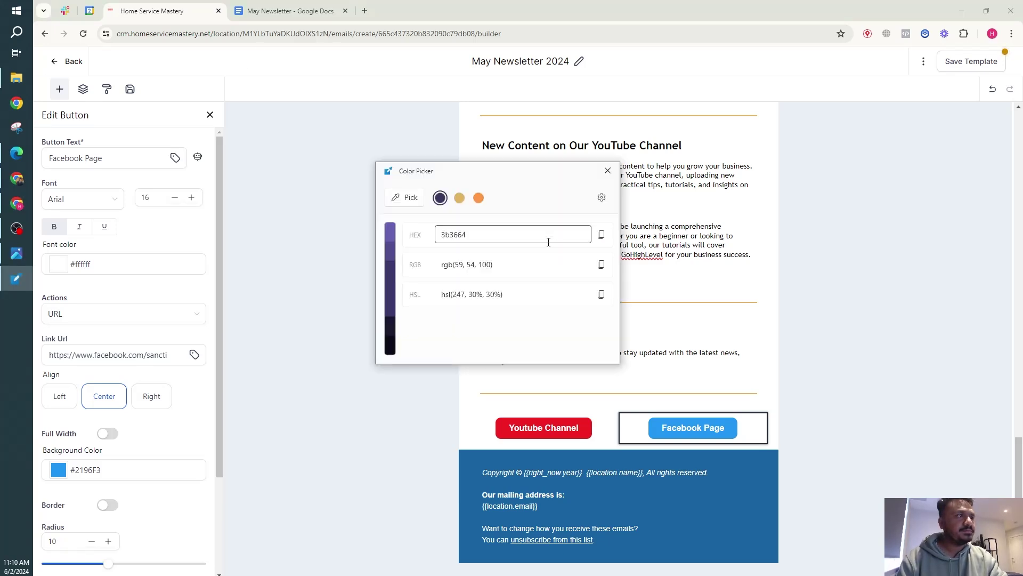
click(601, 235)
click(607, 171)
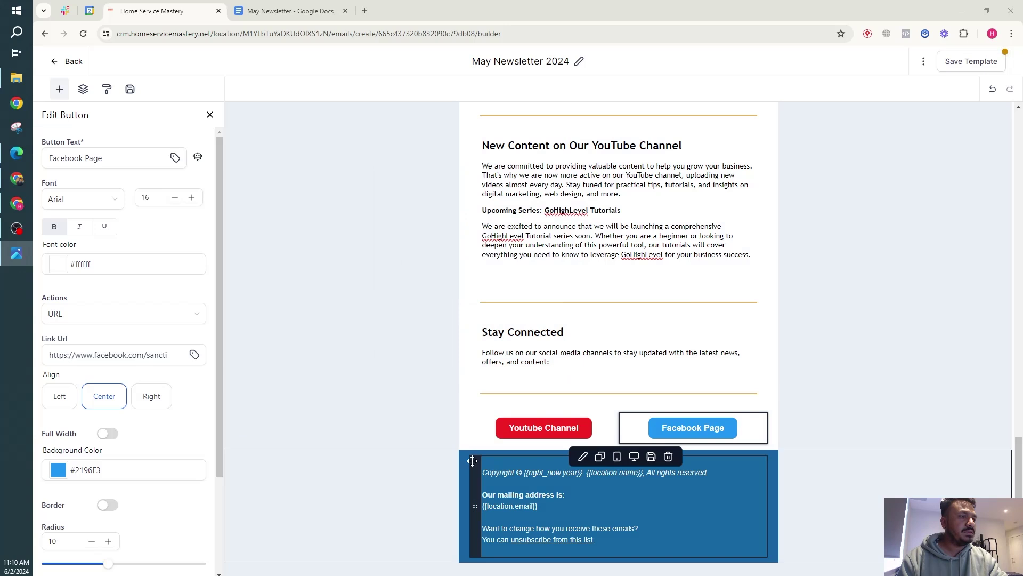
click(460, 469)
click(74, 414)
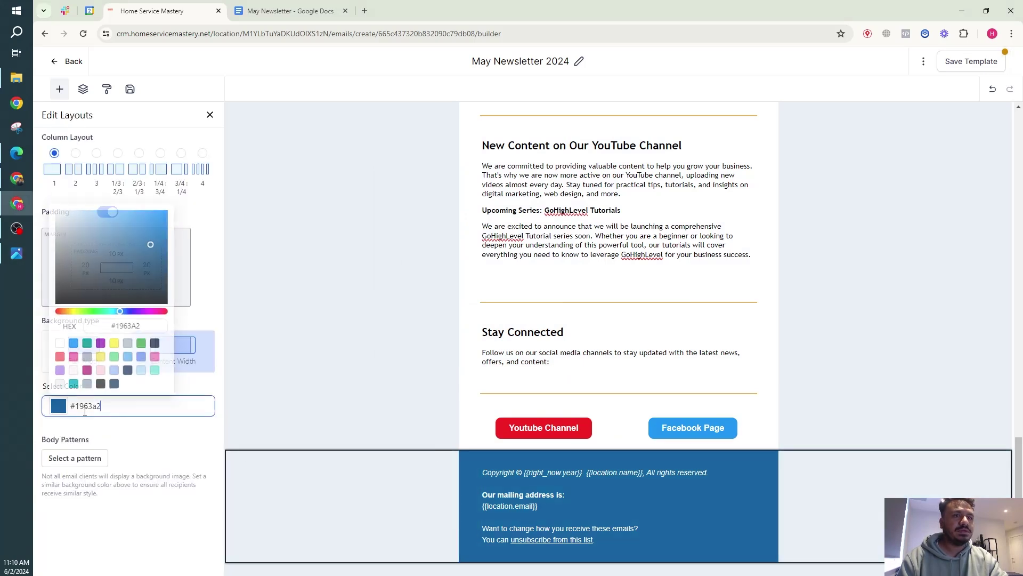
double_click(132, 324)
key(ctrl+v)
key(Return)
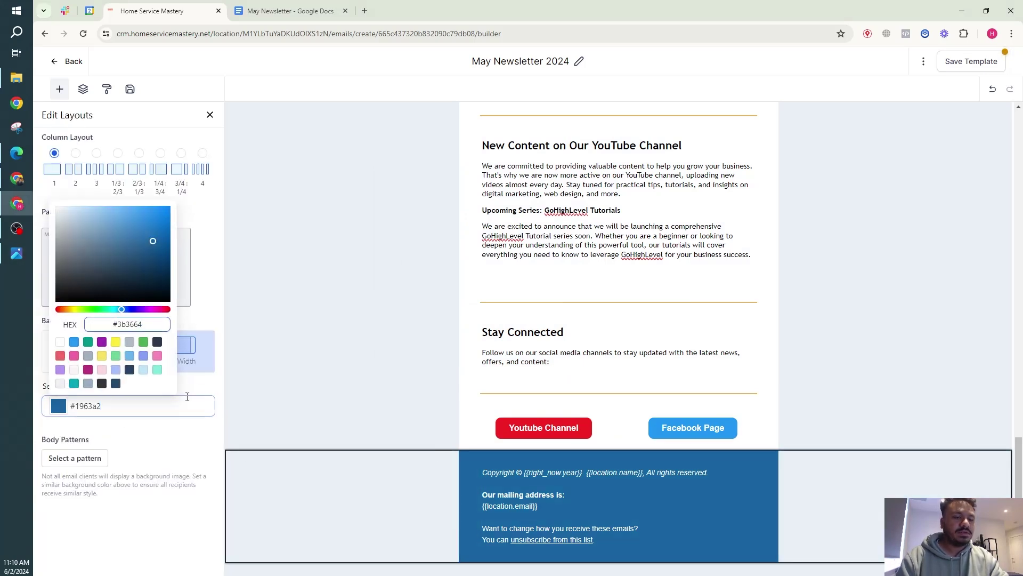
click(181, 447)
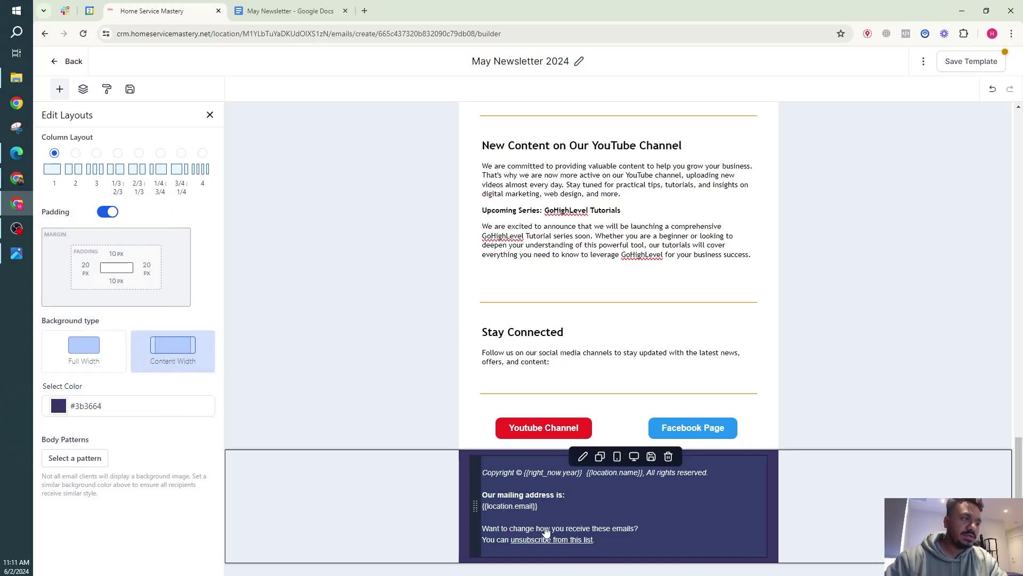
Save the May Newsletter 2024 template with its purple footer and social buttons.
scroll(381, 448, up, 2)
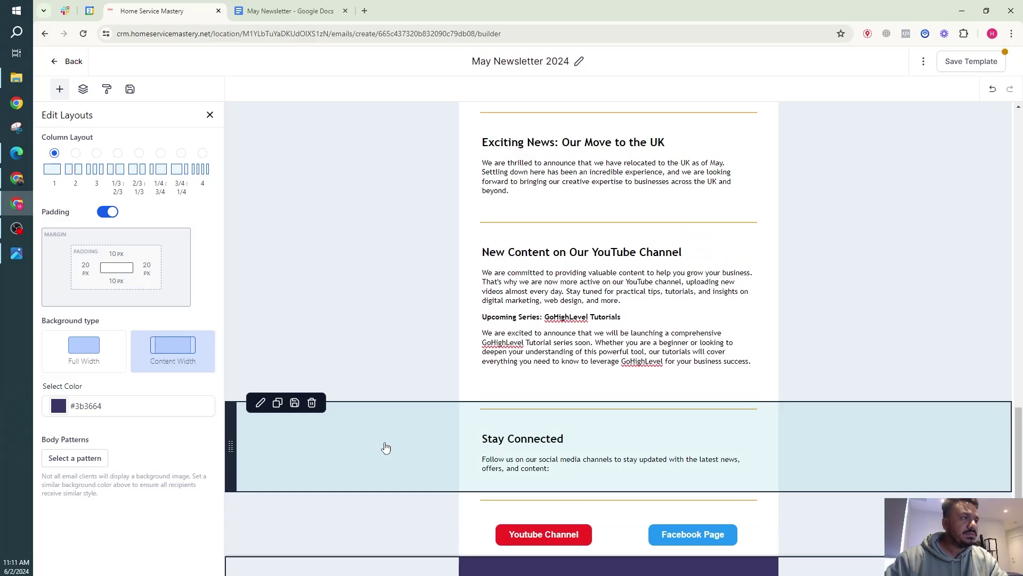
scroll(388, 442, up, 10)
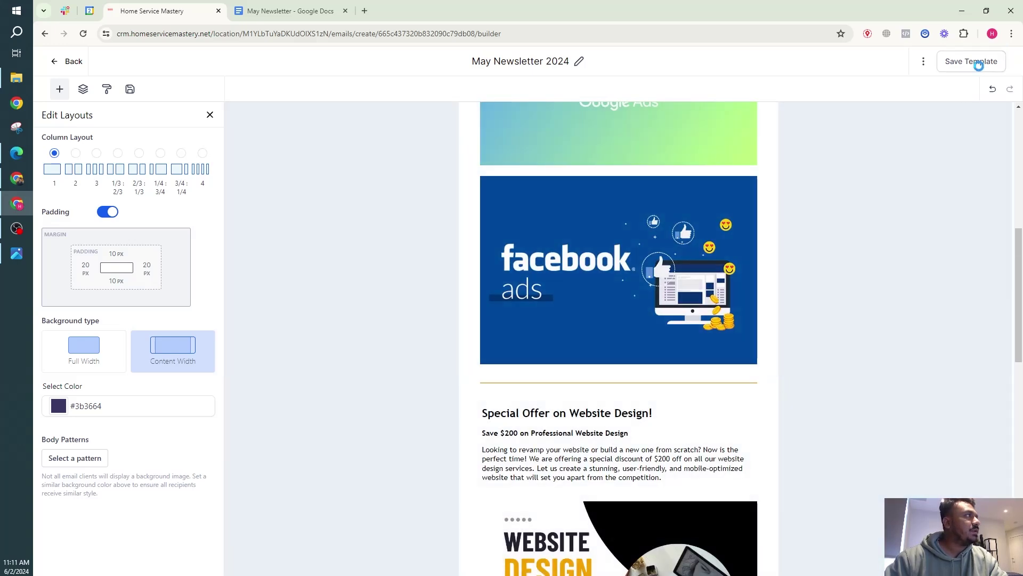
click(979, 63)
scroll(525, 320, up, 5)
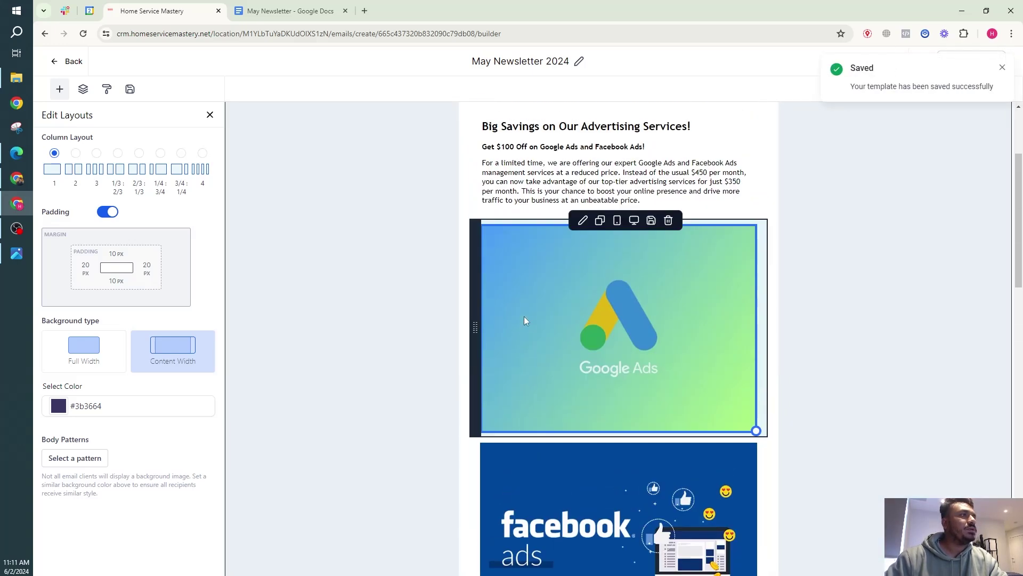
scroll(525, 320, up, 3)
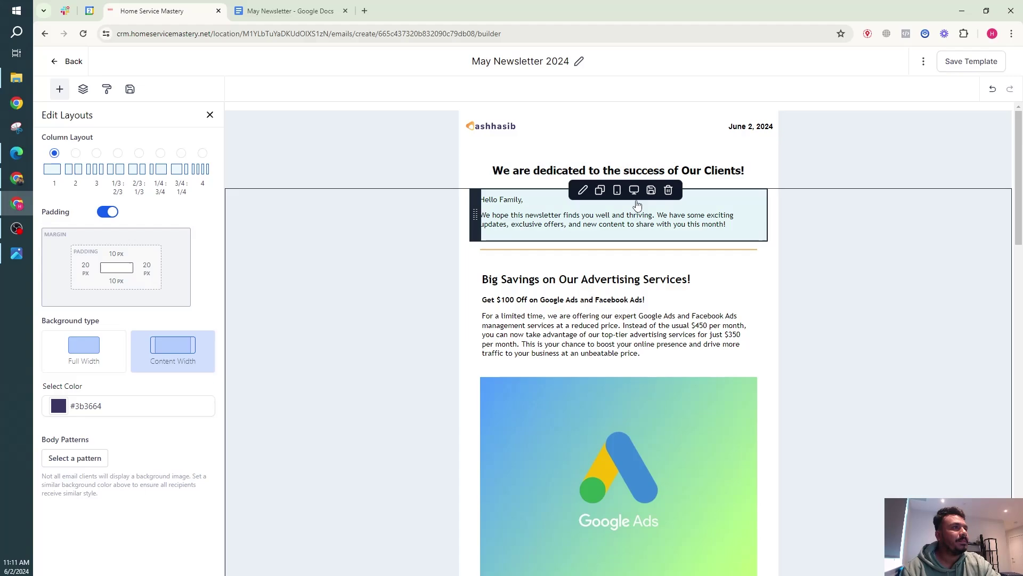
scroll(618, 203, down, 15)
scroll(611, 220, down, 6)
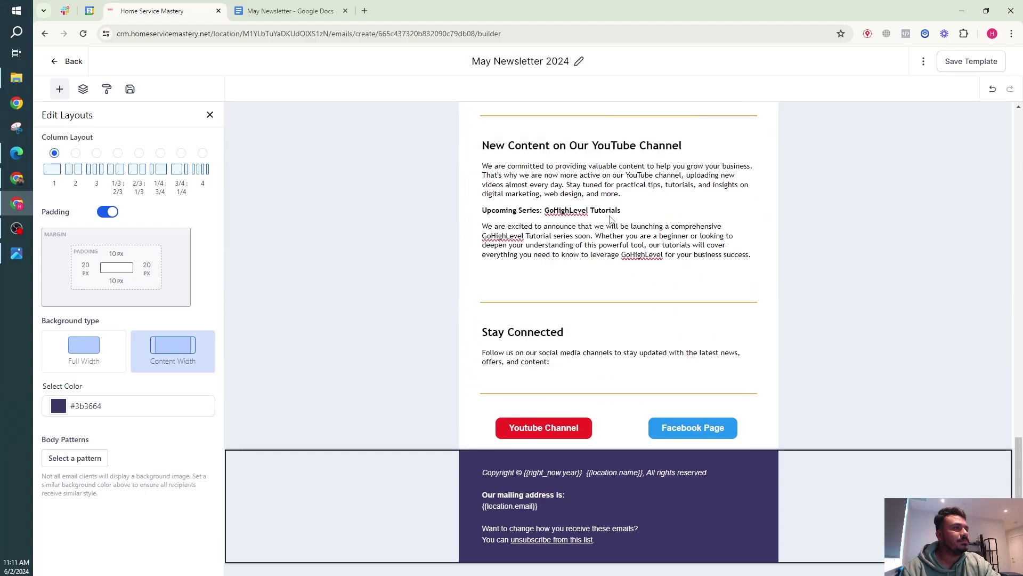
scroll(584, 314, up, 10)
scroll(584, 314, up, 15)
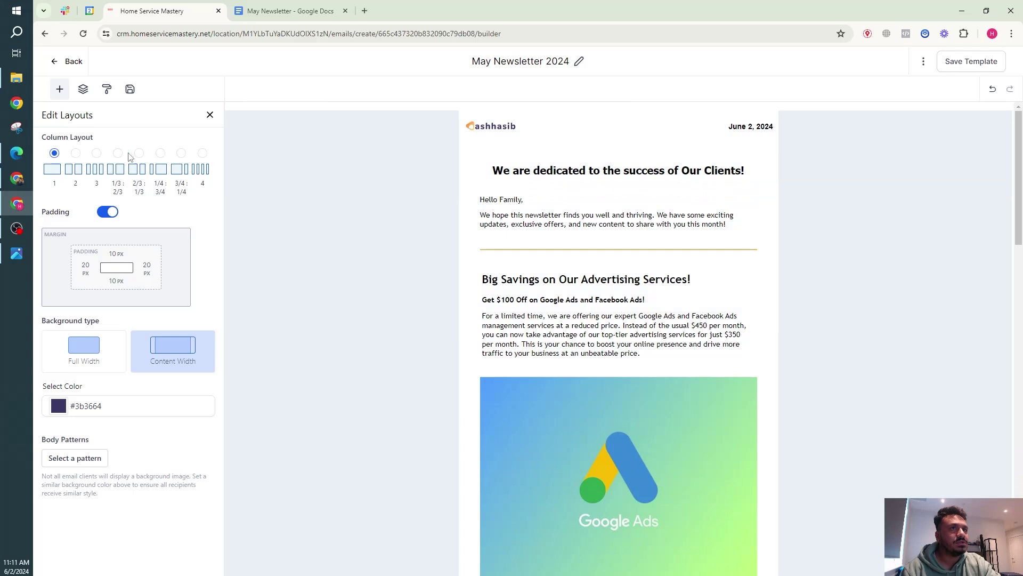
Open the template preview and check it at tablet and desktop widths.
click(922, 62)
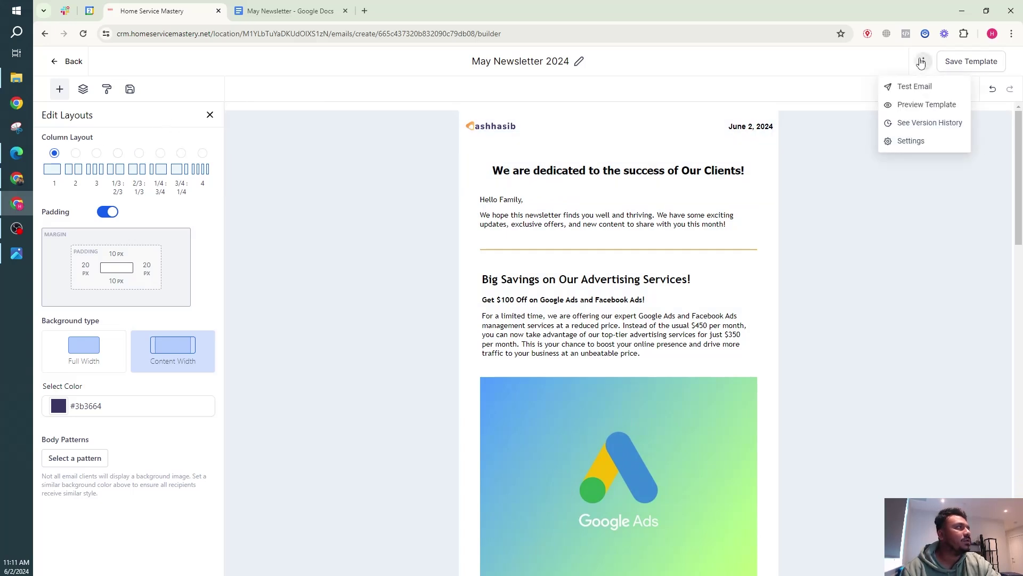
click(927, 105)
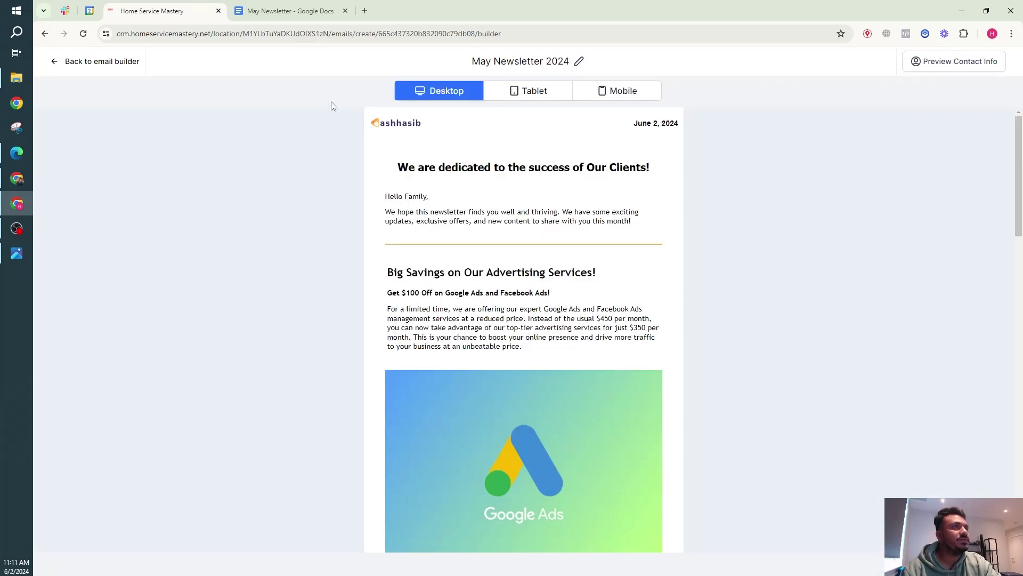
click(513, 94)
click(458, 96)
scroll(475, 248, down, 20)
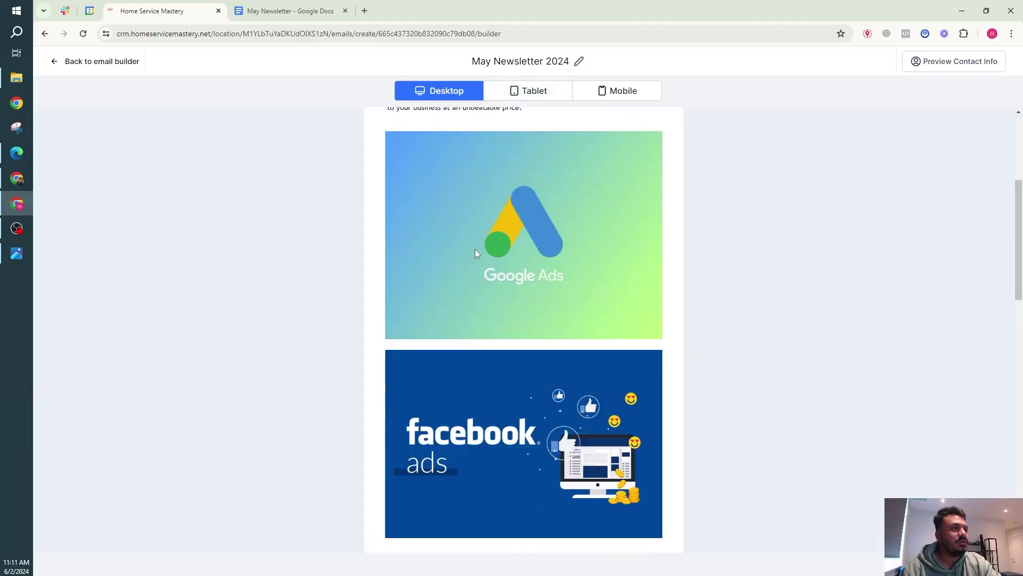
scroll(466, 245, up, 10)
scroll(467, 245, up, 4)
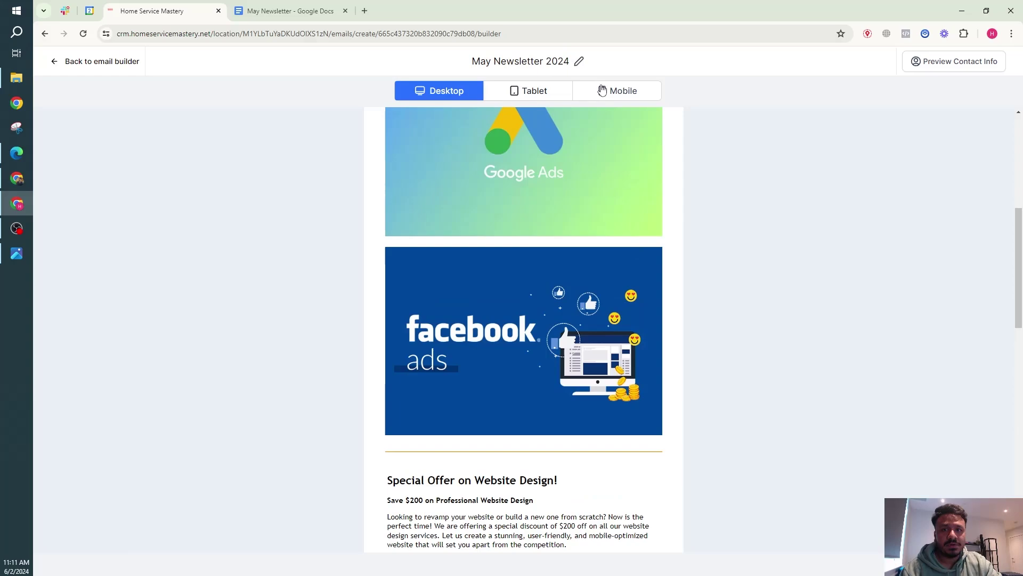
Check the preview at mobile, tablet and desktop widths, then exit the preview.
click(602, 90)
scroll(479, 240, down, 20)
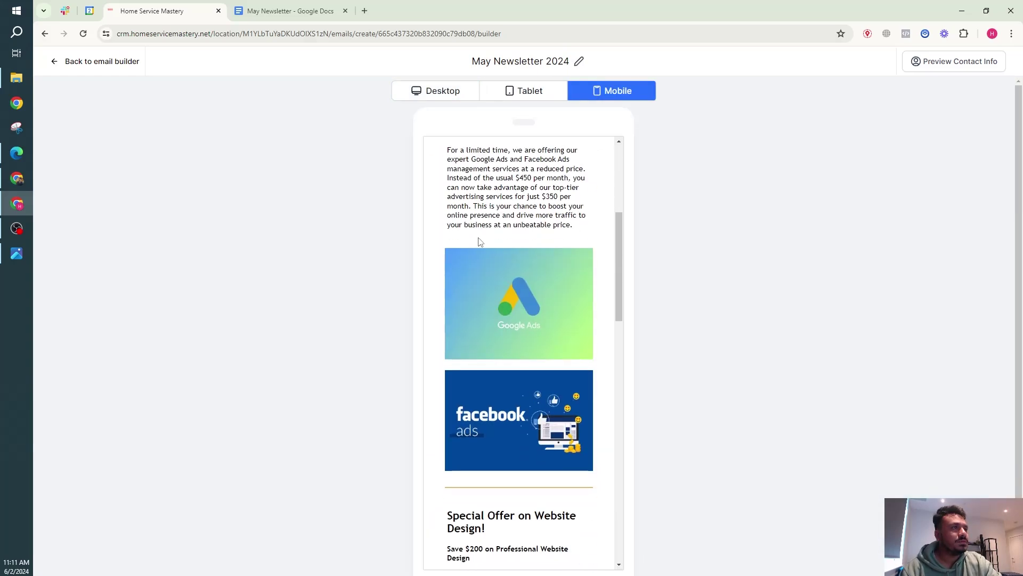
scroll(478, 242, up, 20)
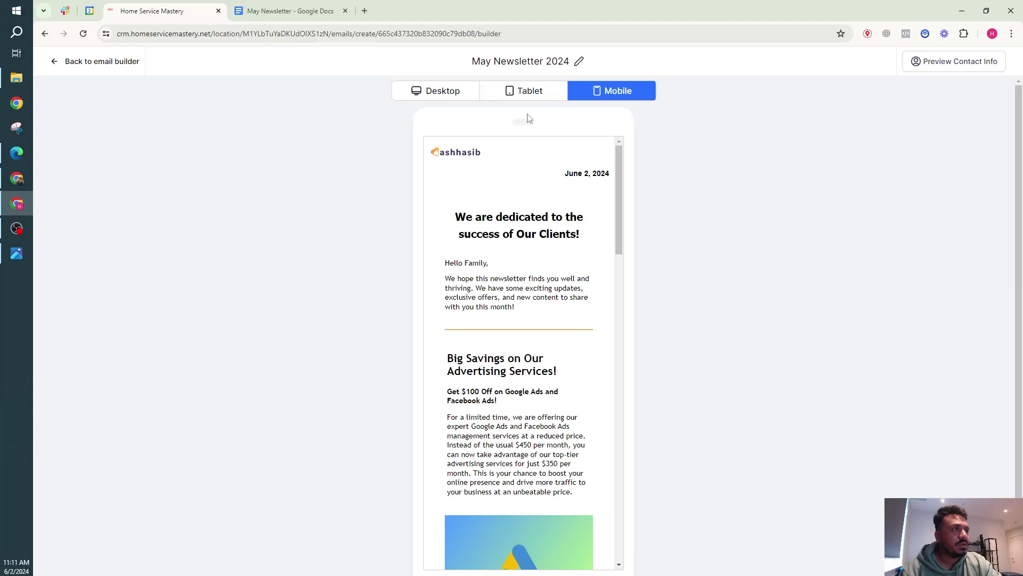
click(512, 91)
scroll(510, 235, down, 15)
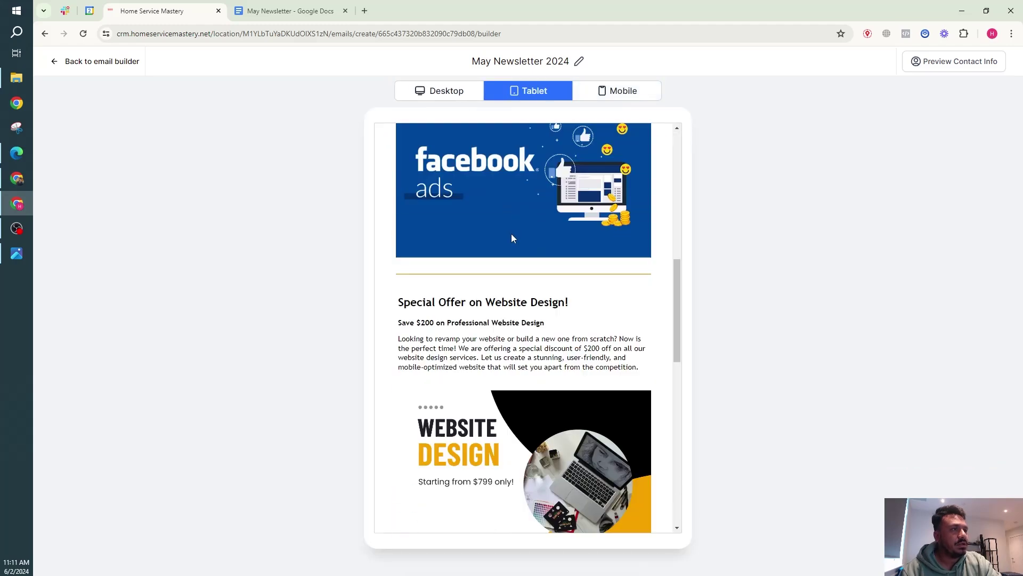
scroll(505, 232, up, 15)
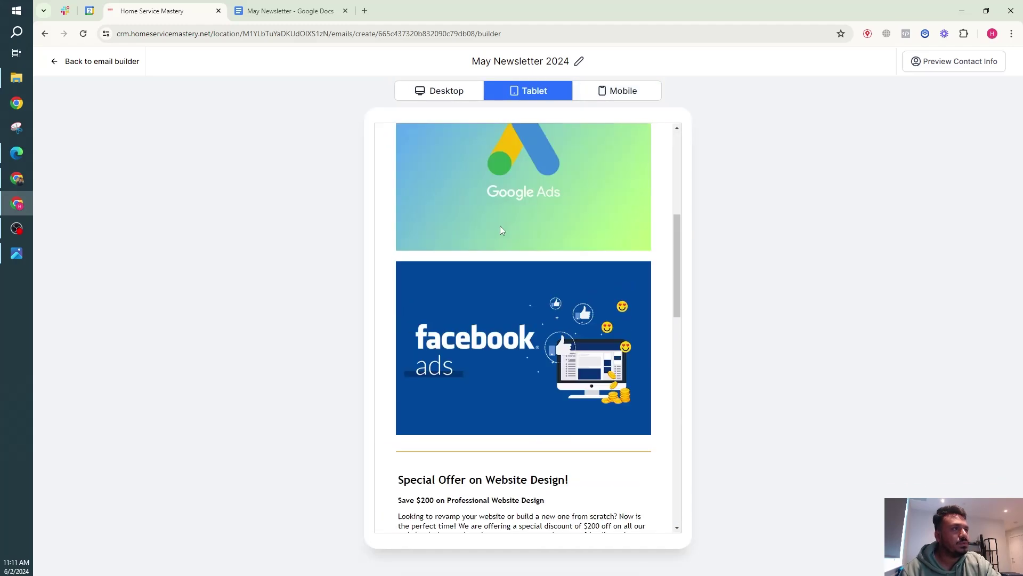
click(429, 95)
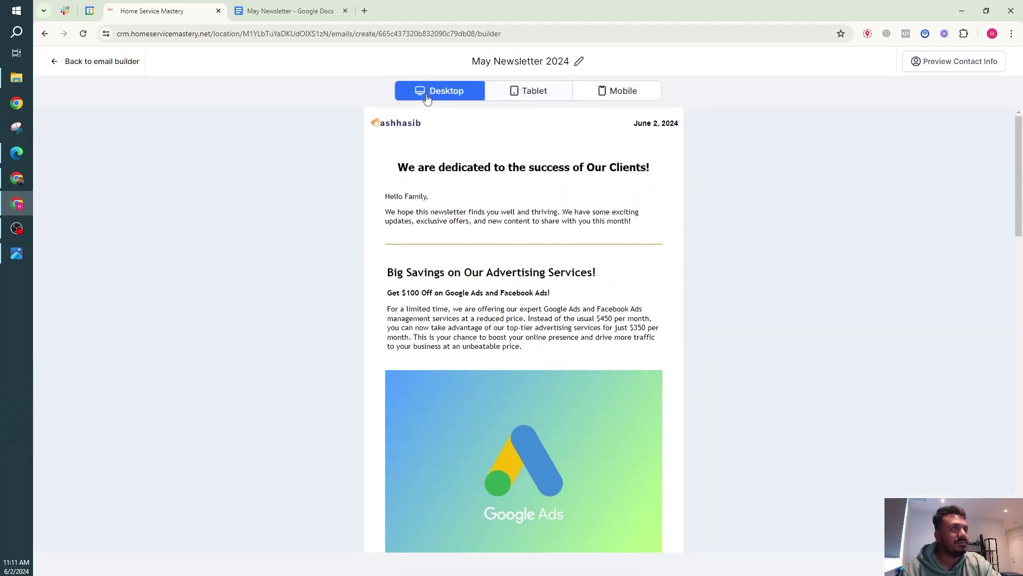
click(95, 63)
In the Contacts list, select all seven contacts and start a bulk email.
click(79, 62)
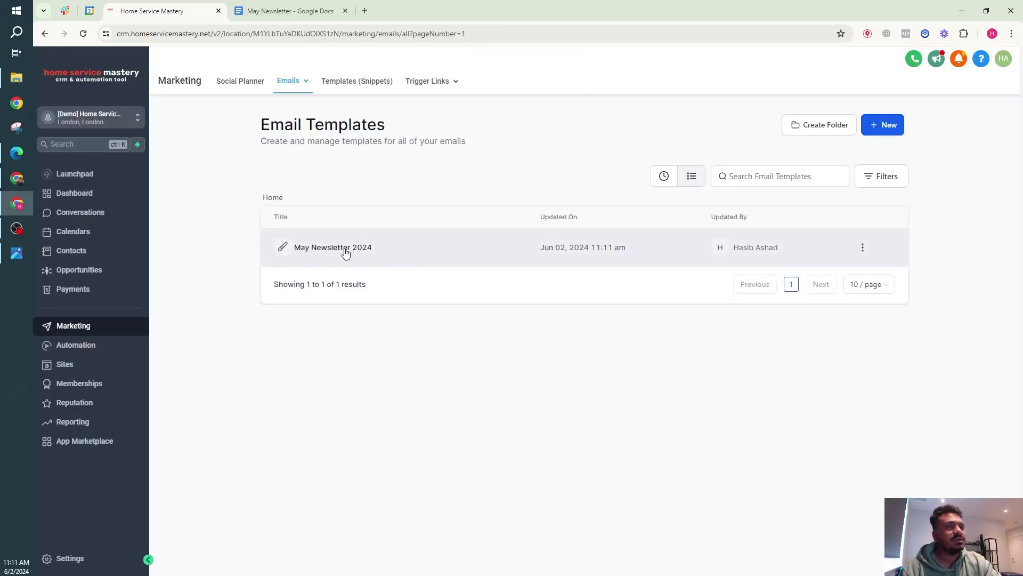
click(75, 258)
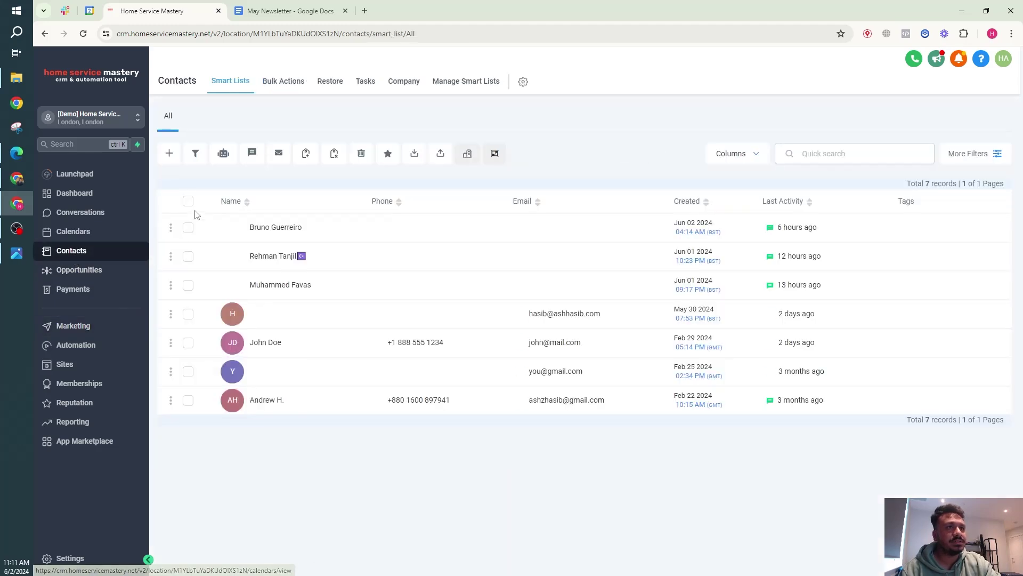
click(188, 201)
click(188, 201)
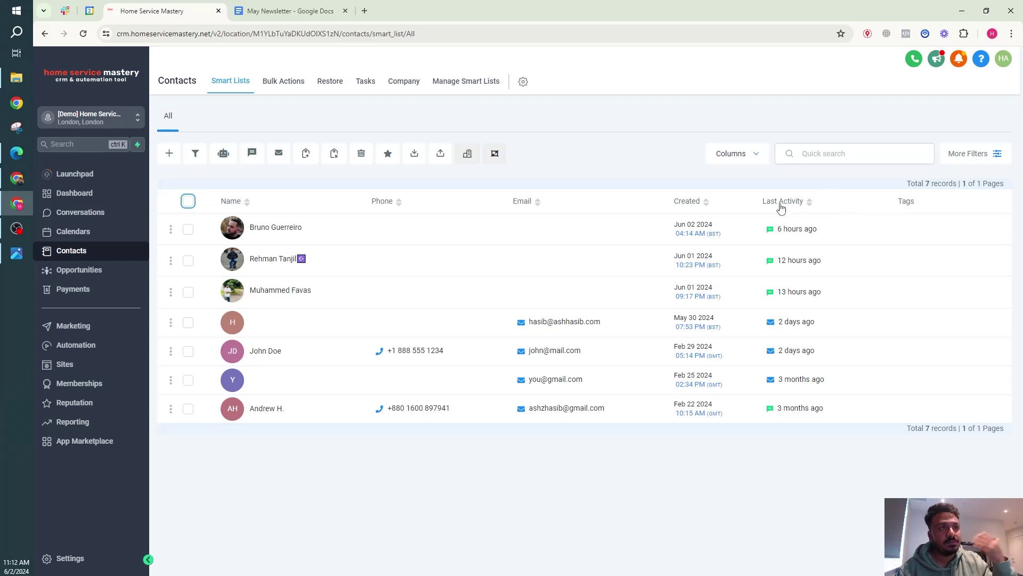
click(188, 201)
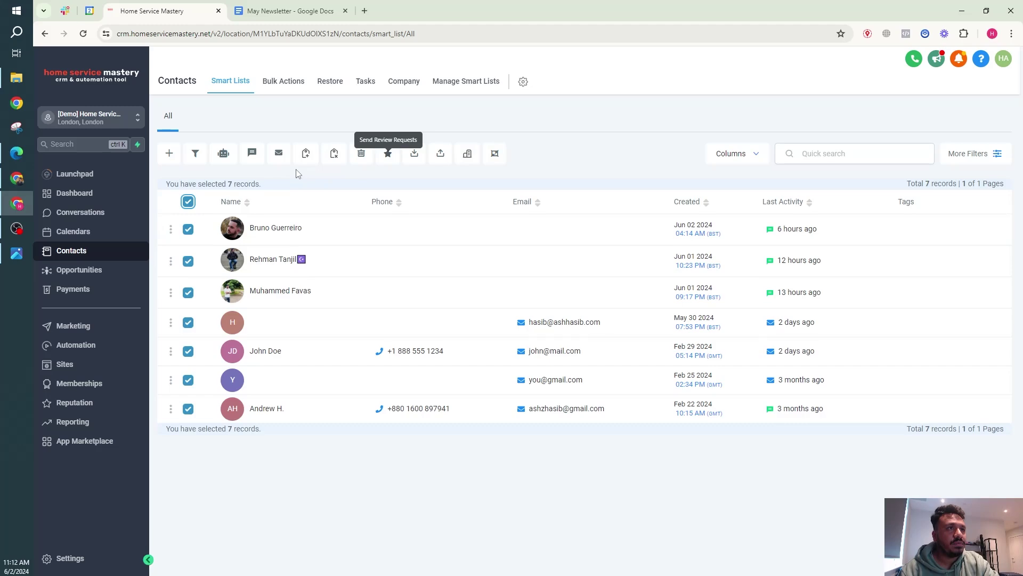
click(273, 156)
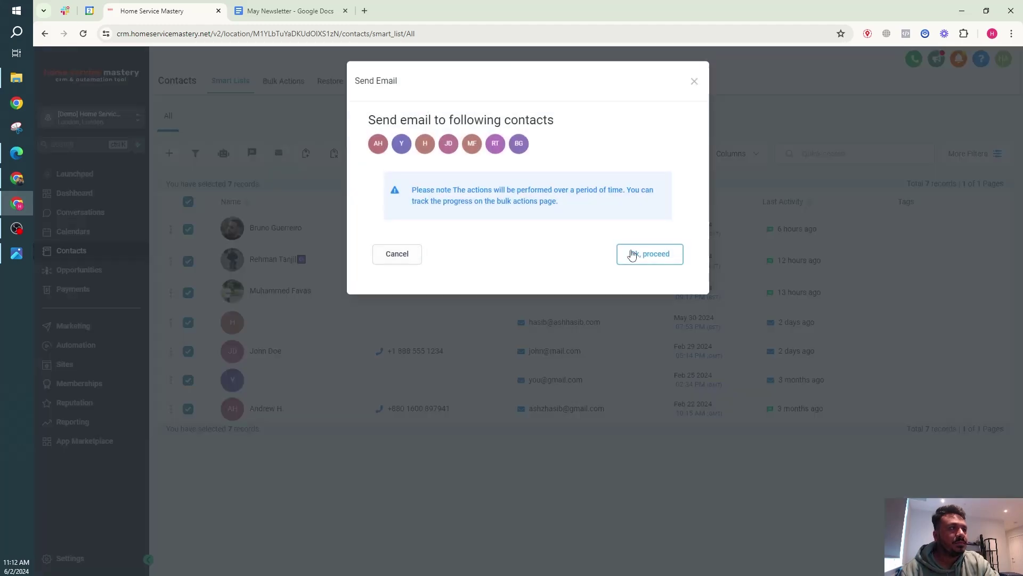
Proceed to the email form and choose the May Newsletter 2024 template.
click(632, 255)
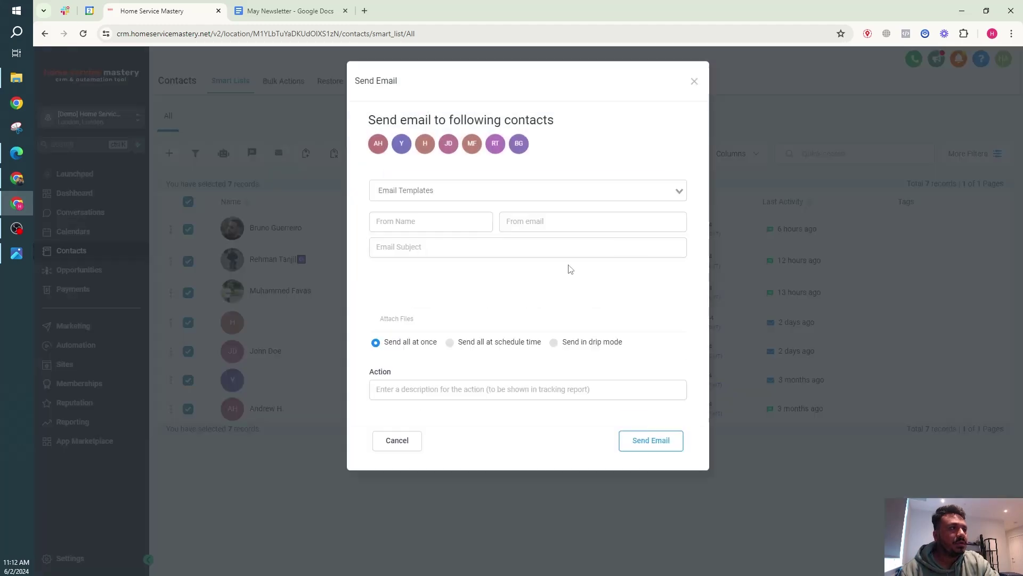
click(440, 196)
click(439, 208)
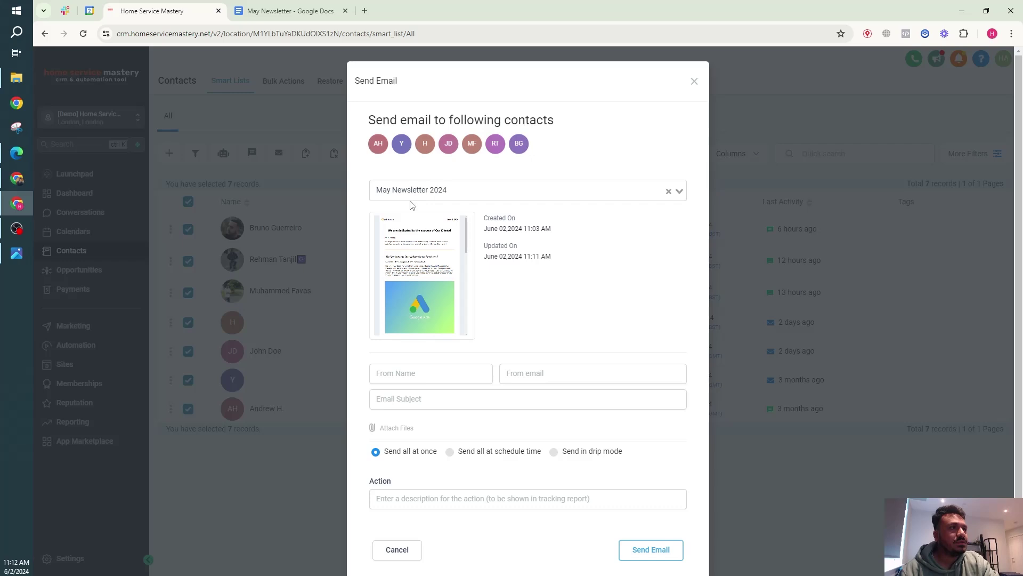
Enter the sender's name and e-mail, and the subject 'Here is my monthly newsletter for May!'.
click(430, 371)
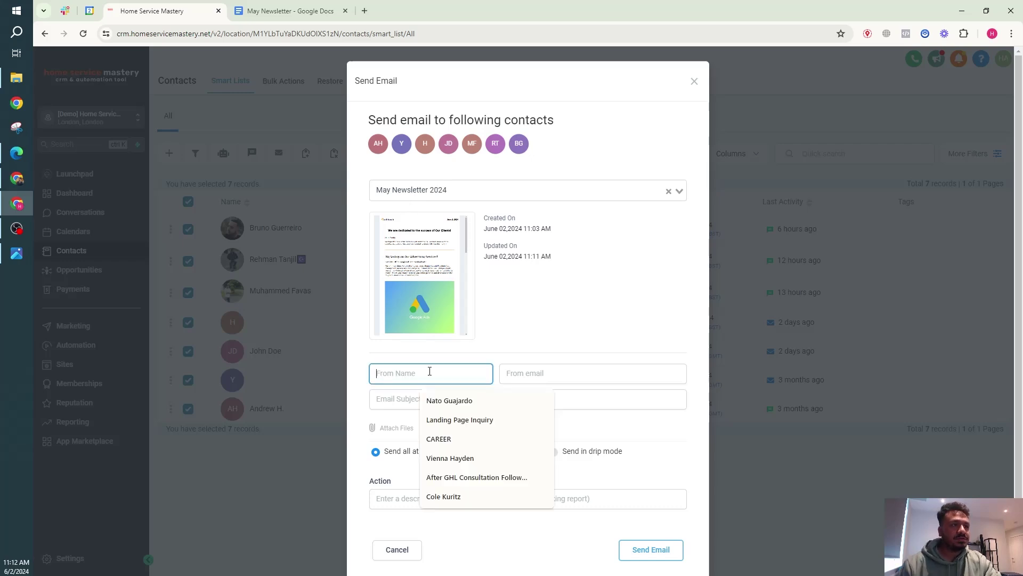
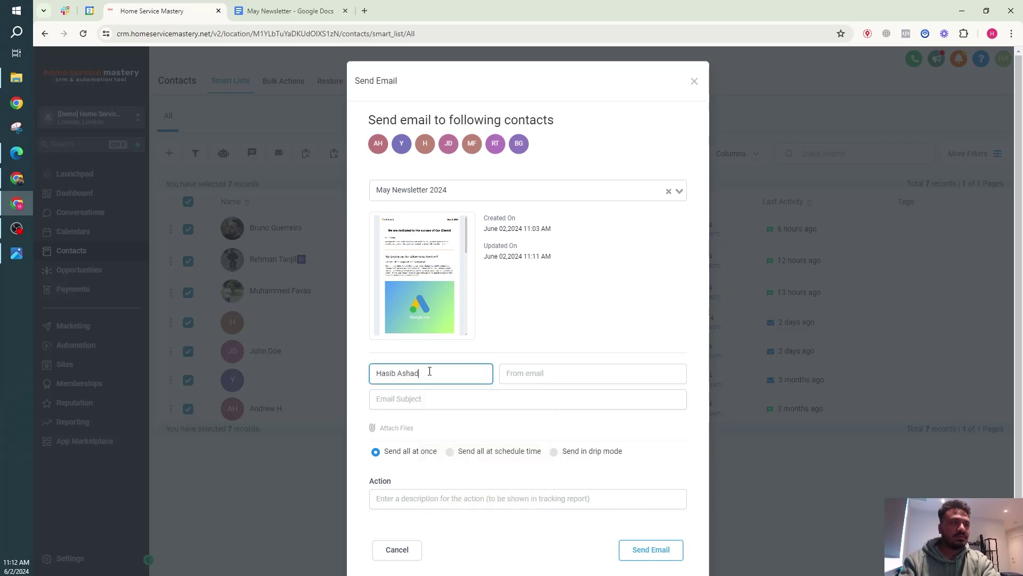
key(Tab)
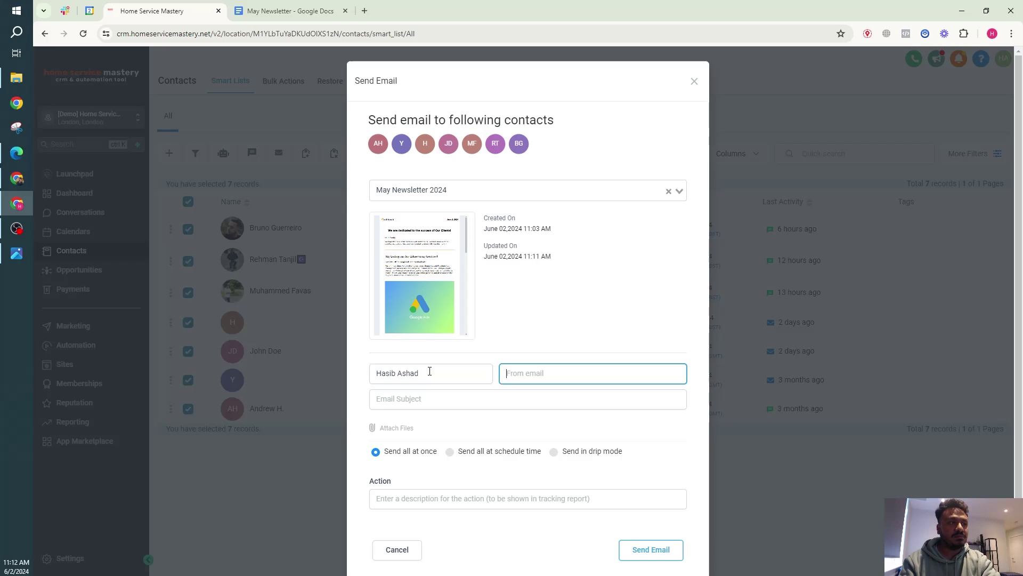
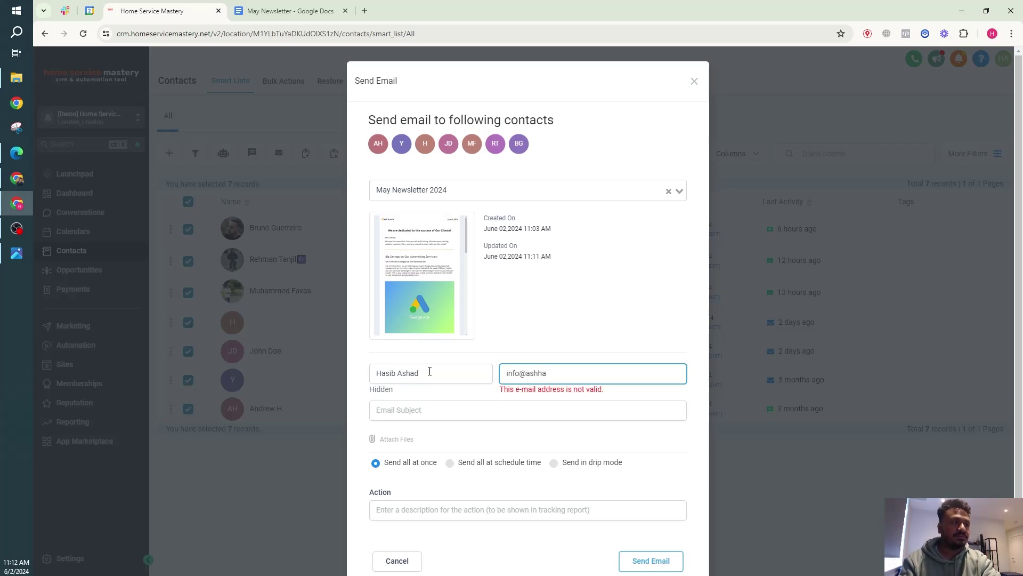
key(Tab)
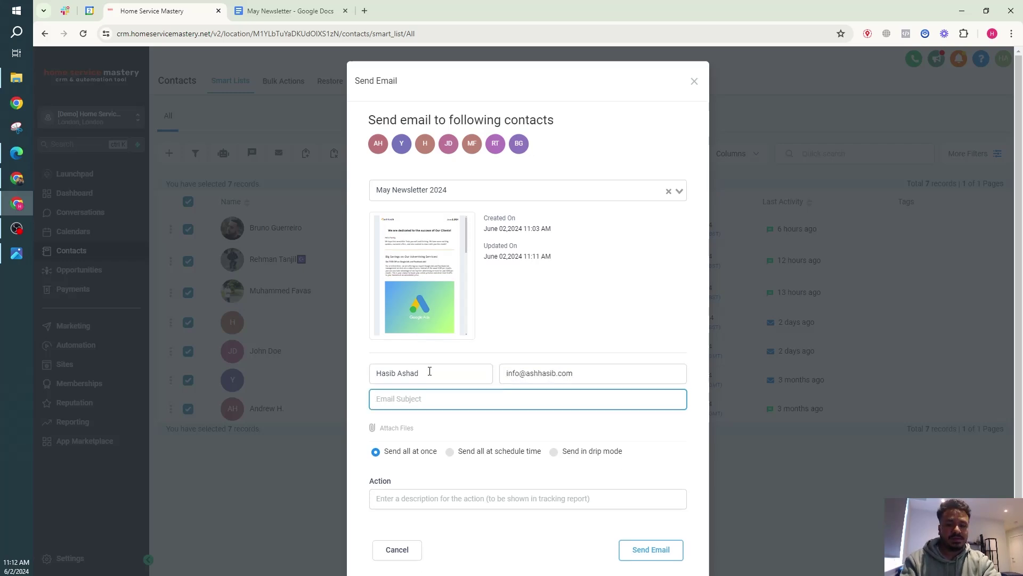
text(Monthly Newsle)
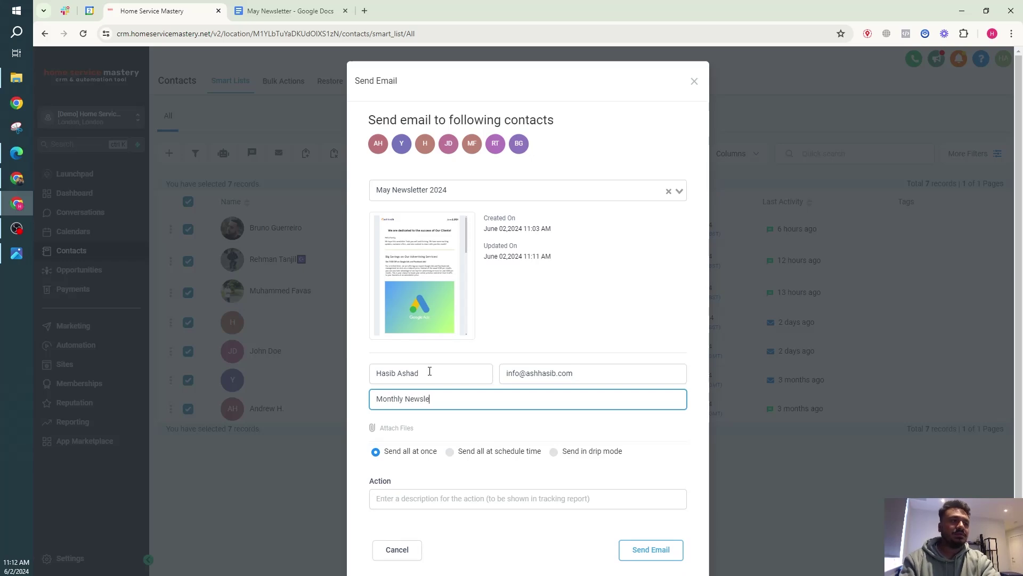
text(t)
key(ctrl+a)
text(Here is )
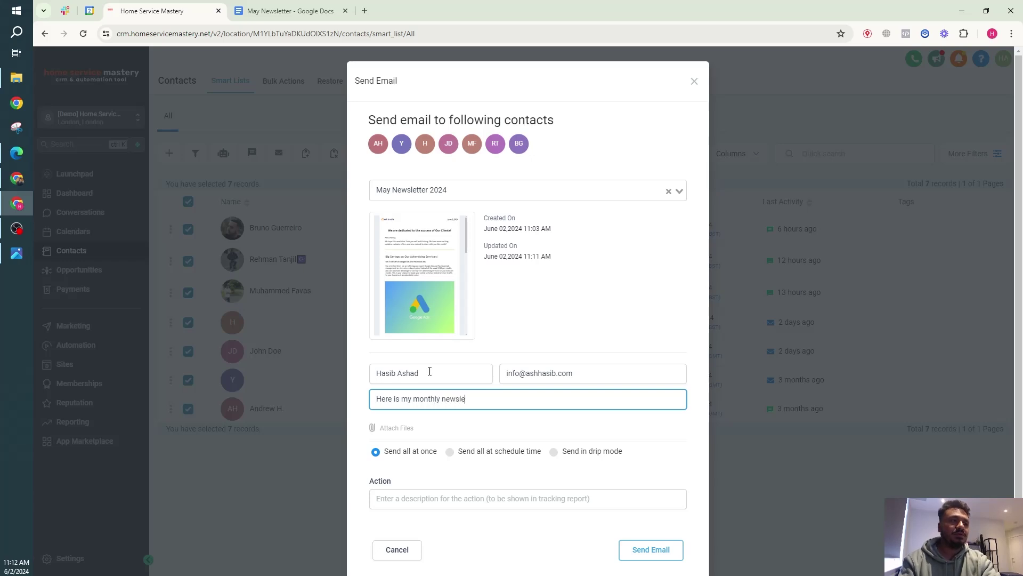
text(my monthly newsletter for May!)
Choose drip mode with batches of 100 repeating every 30 minutes.
scroll(430, 371, down, 1)
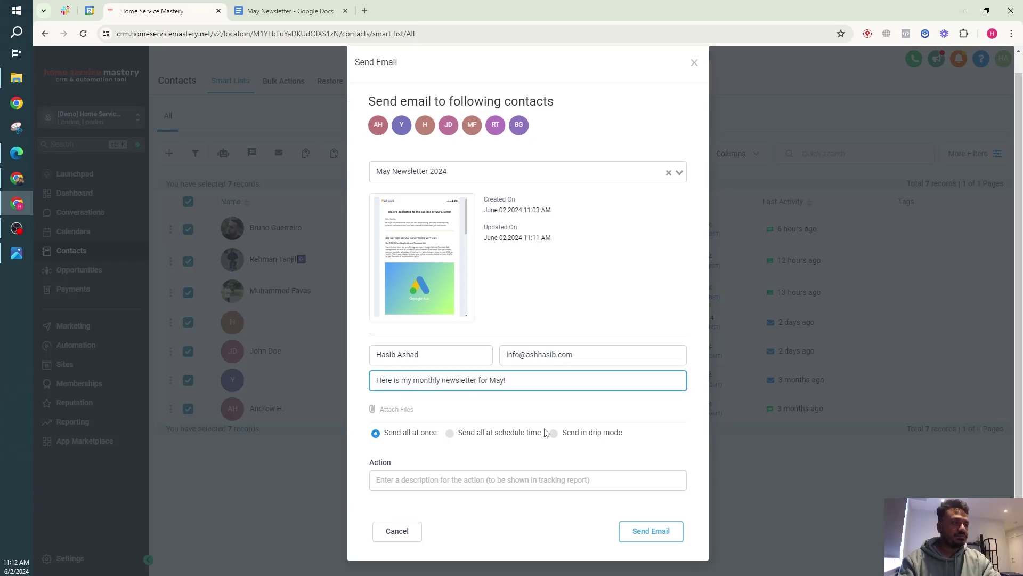
click(553, 432)
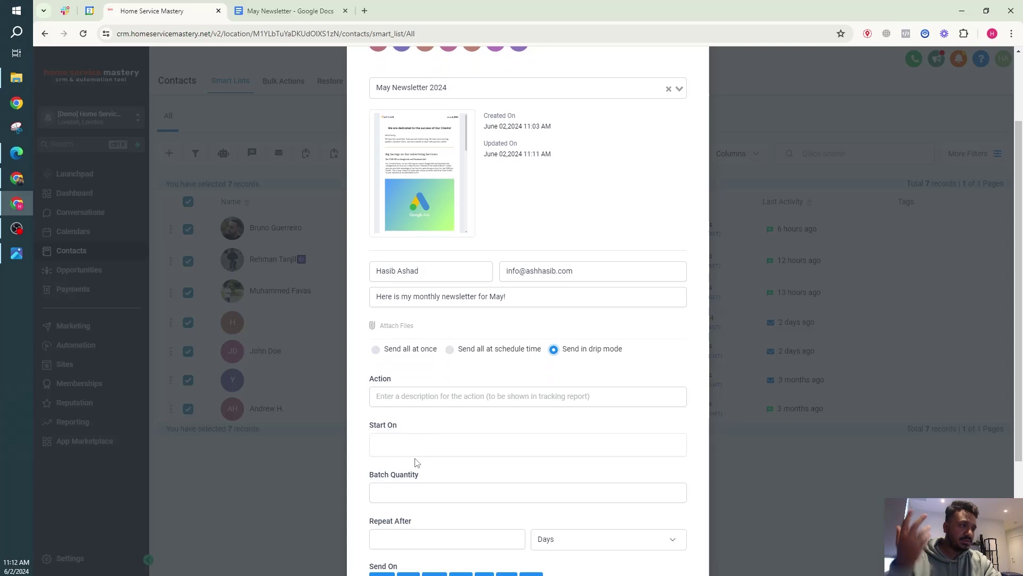
scroll(416, 462, down, 1)
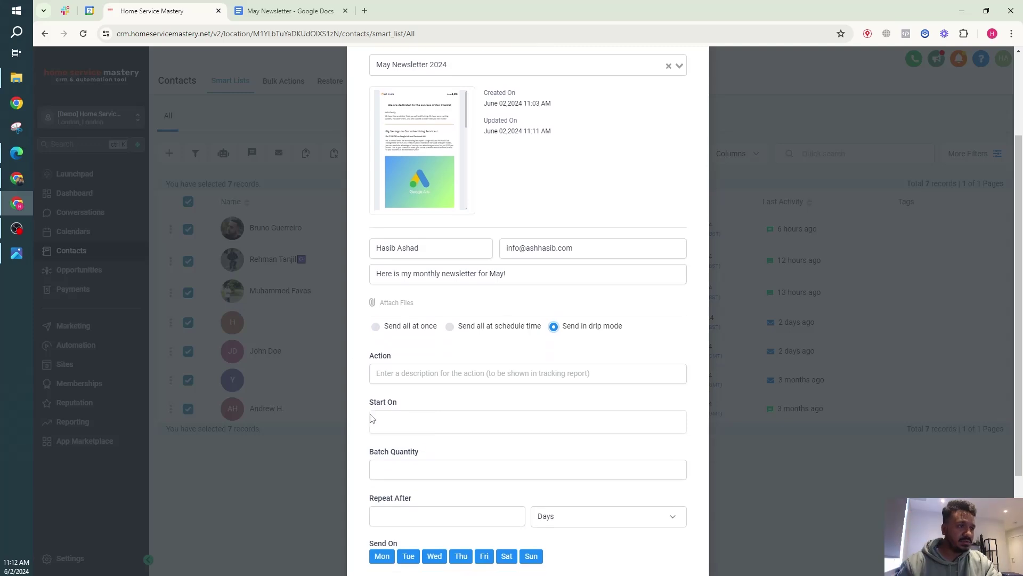
click(405, 463)
text(1)
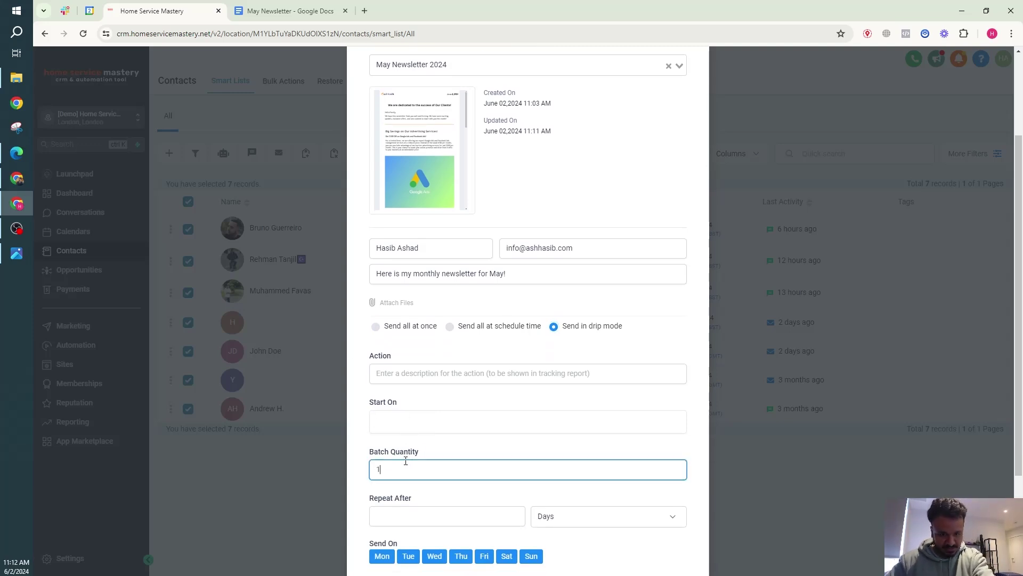
text(00)
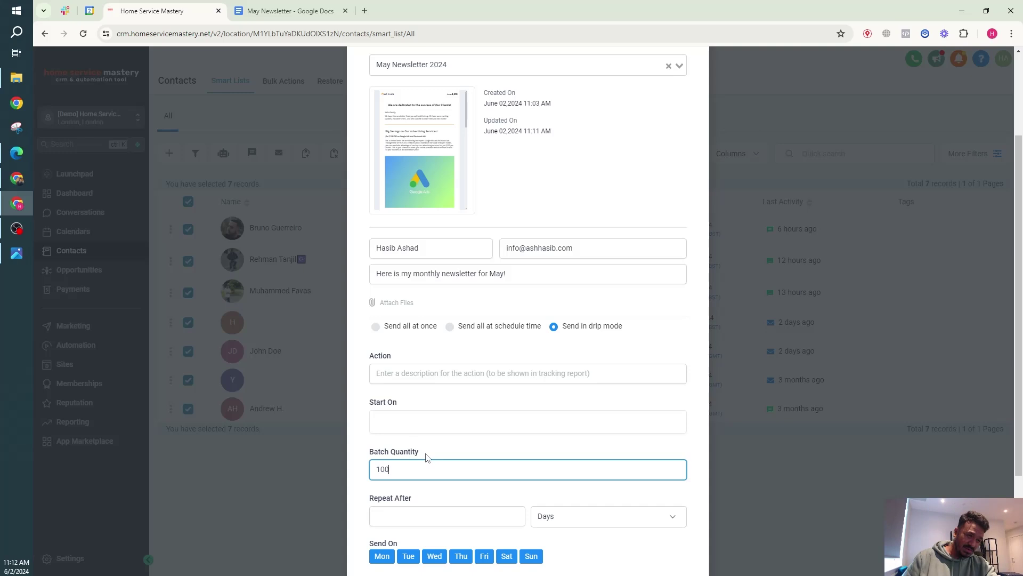
scroll(411, 452, down, 3)
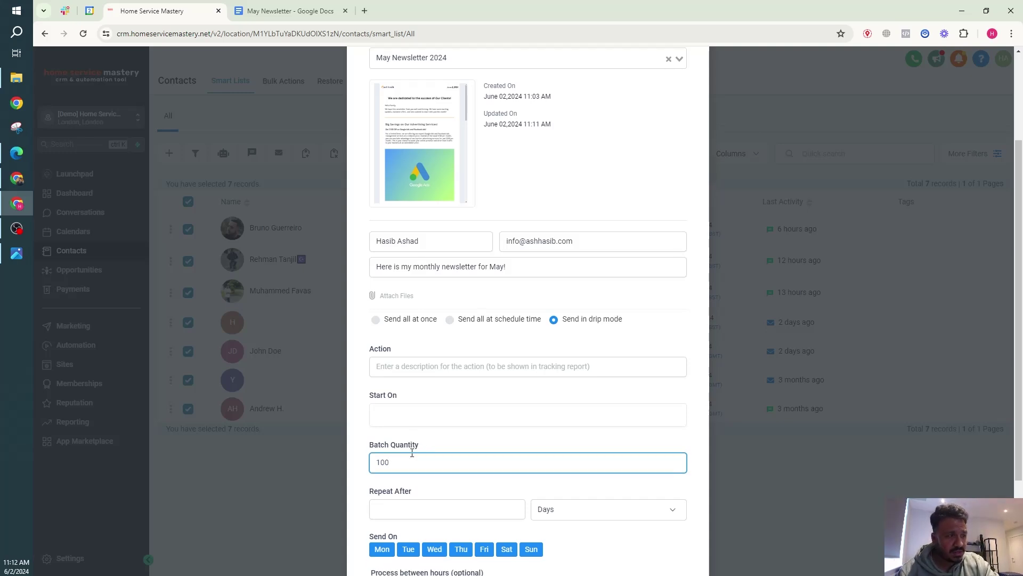
click(492, 376)
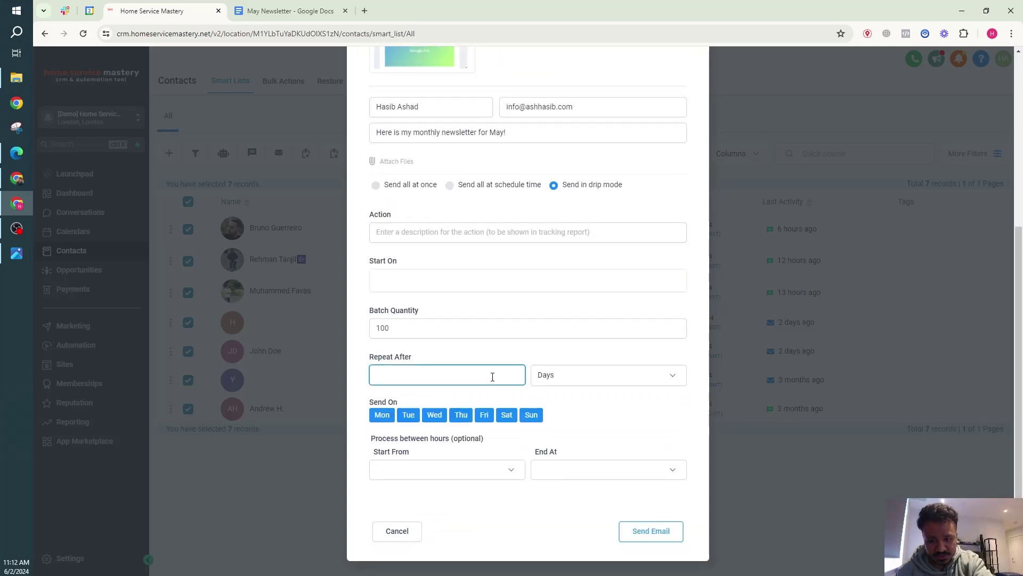
text(30)
click(583, 381)
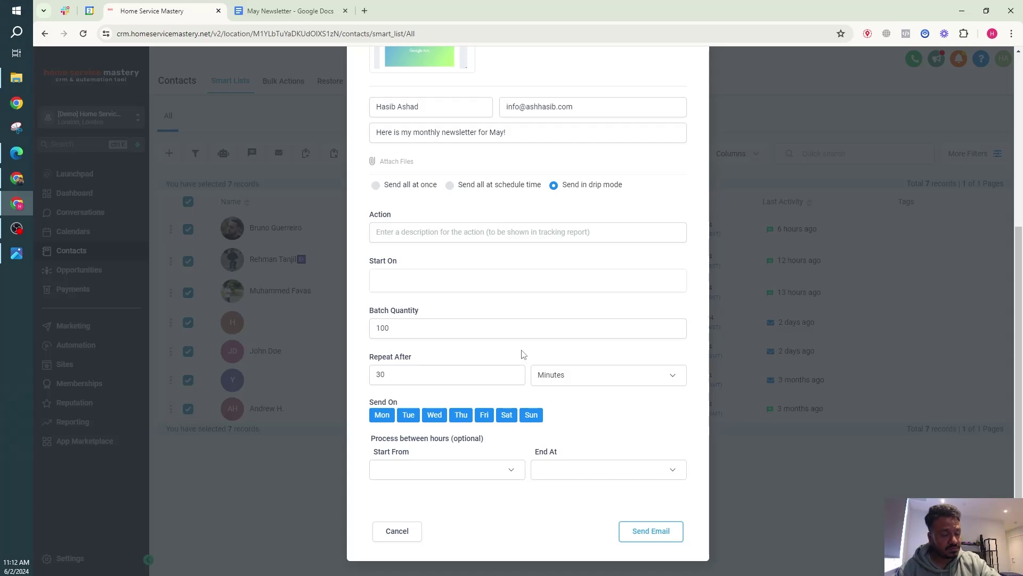
click(565, 402)
Set the drip start to 2 June 2024 at 12:30 pm.
scroll(518, 354, up, 2)
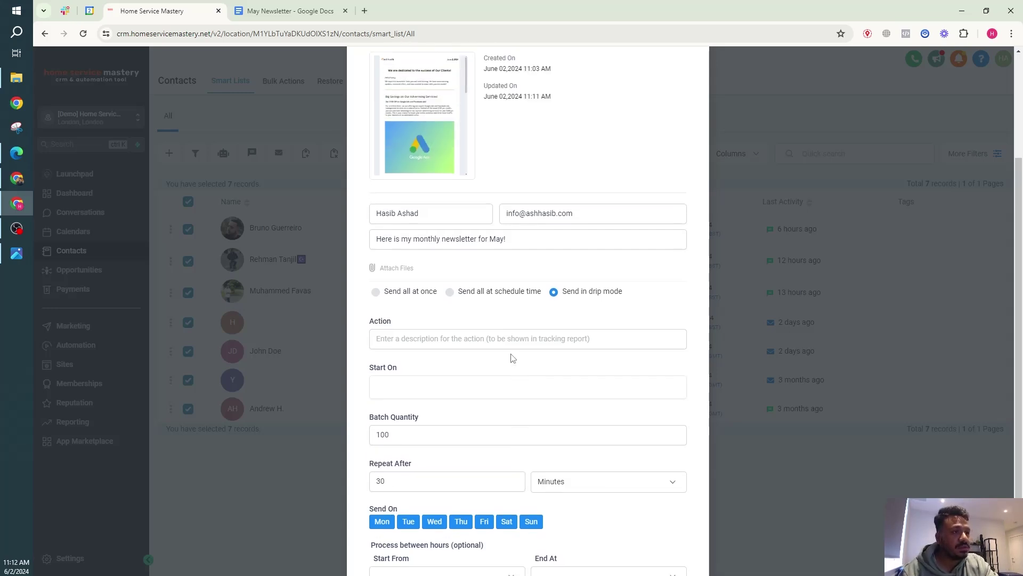
click(456, 392)
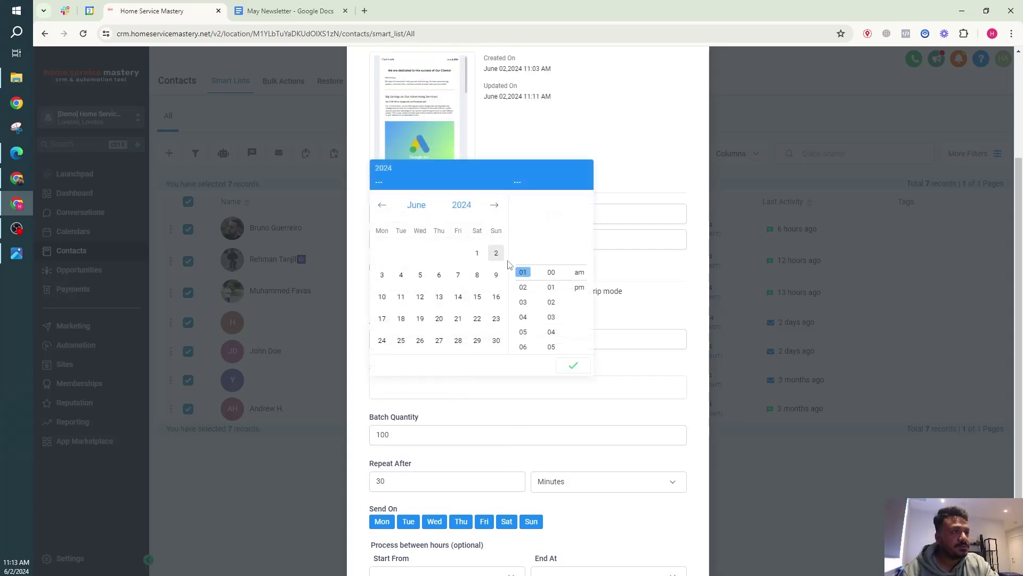
click(496, 253)
double_click(523, 287)
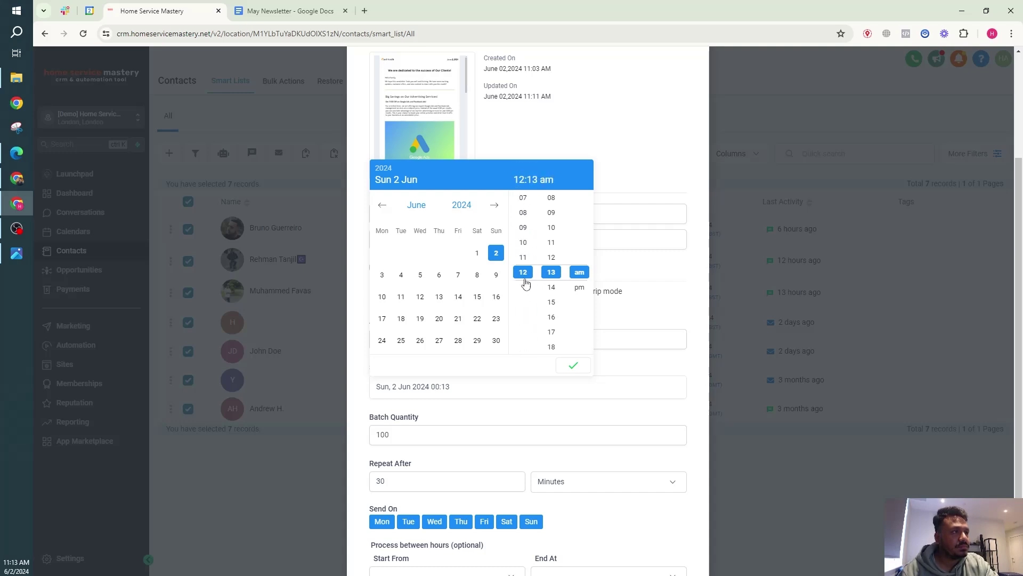
click(555, 287)
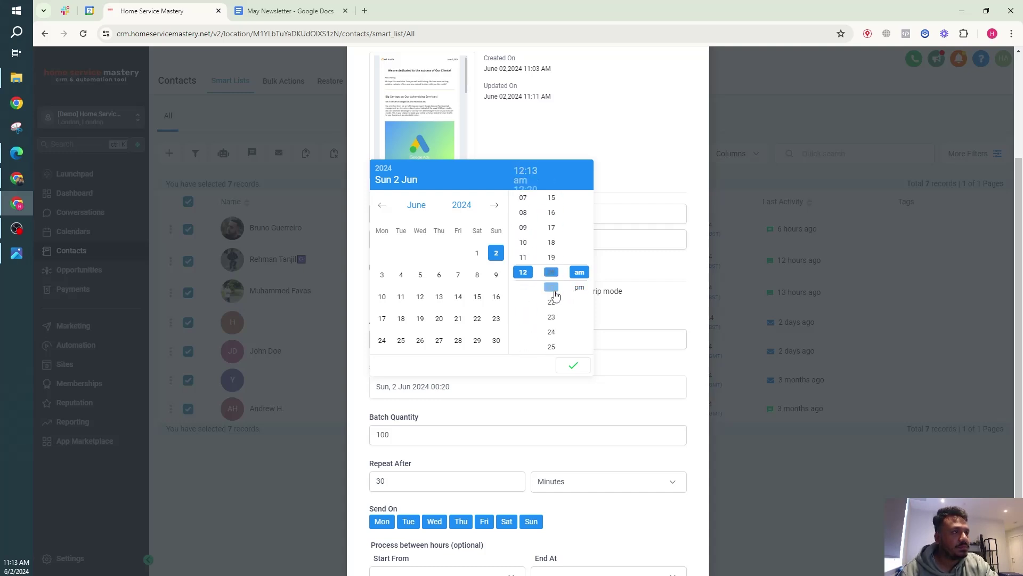
click(552, 314)
click(548, 332)
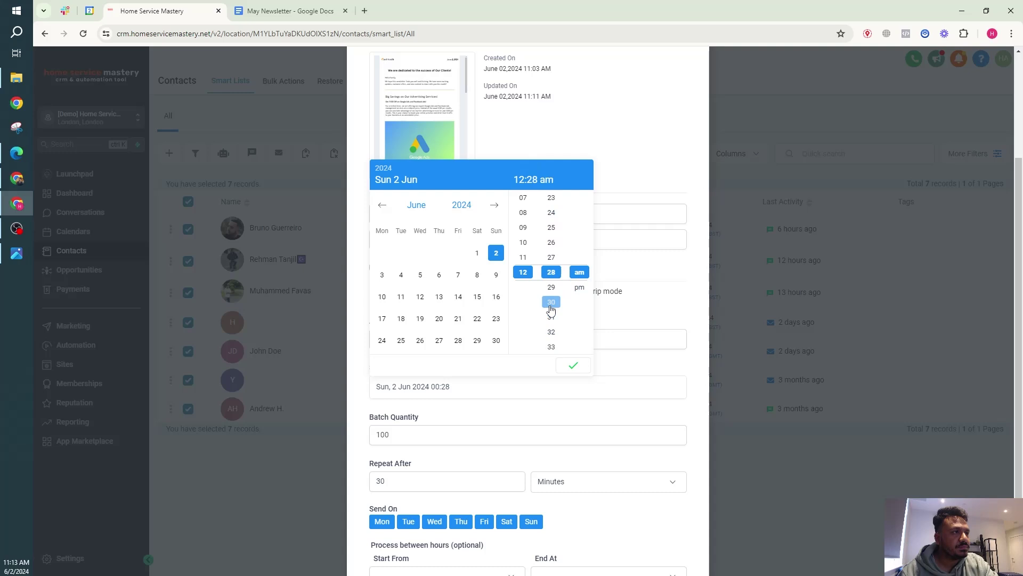
click(551, 301)
click(579, 287)
click(572, 367)
scroll(484, 461, down, 2)
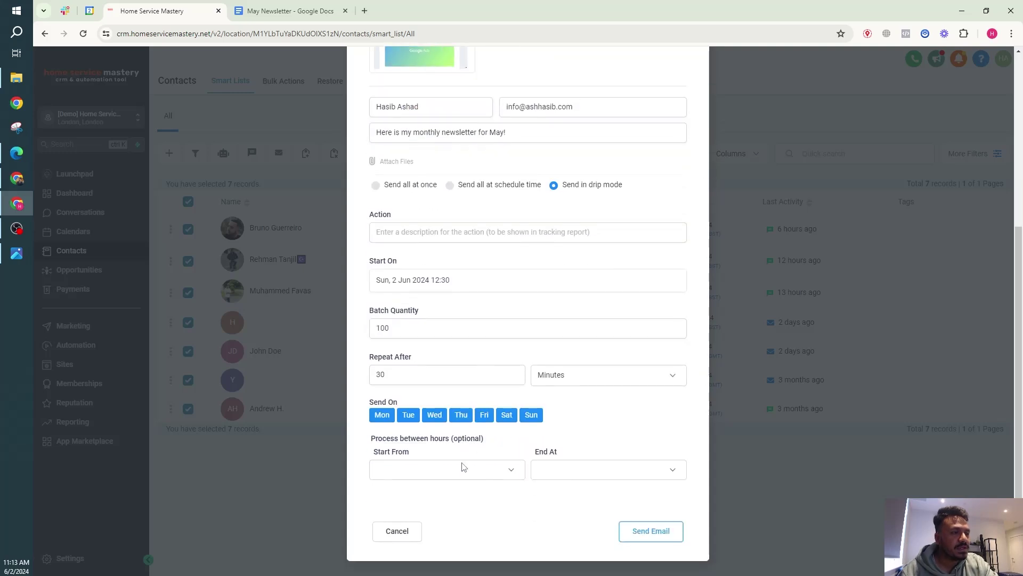
scroll(584, 475, up, 5)
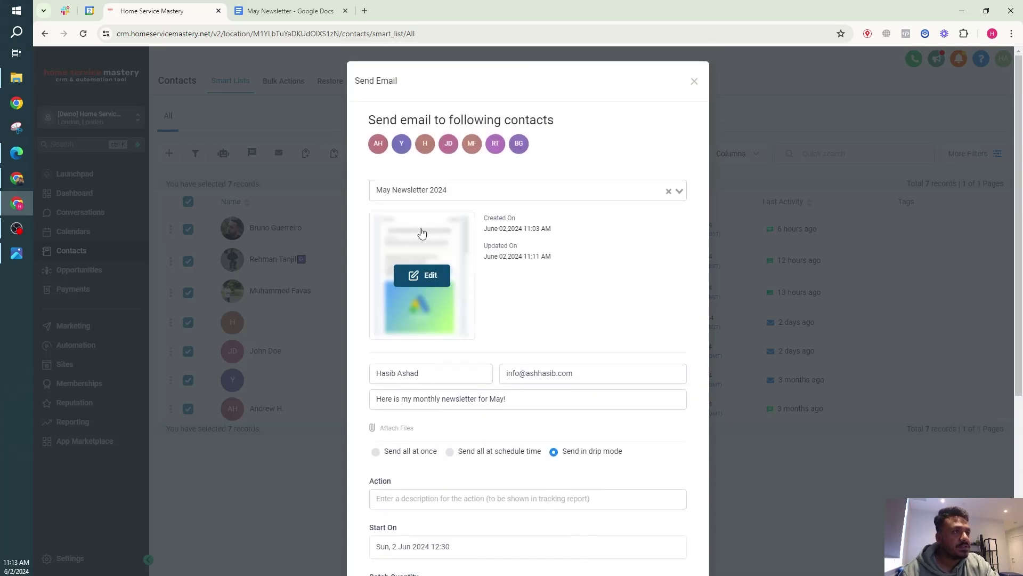
Close the Send Email dialog without sending and untick all seven contacts.
click(694, 82)
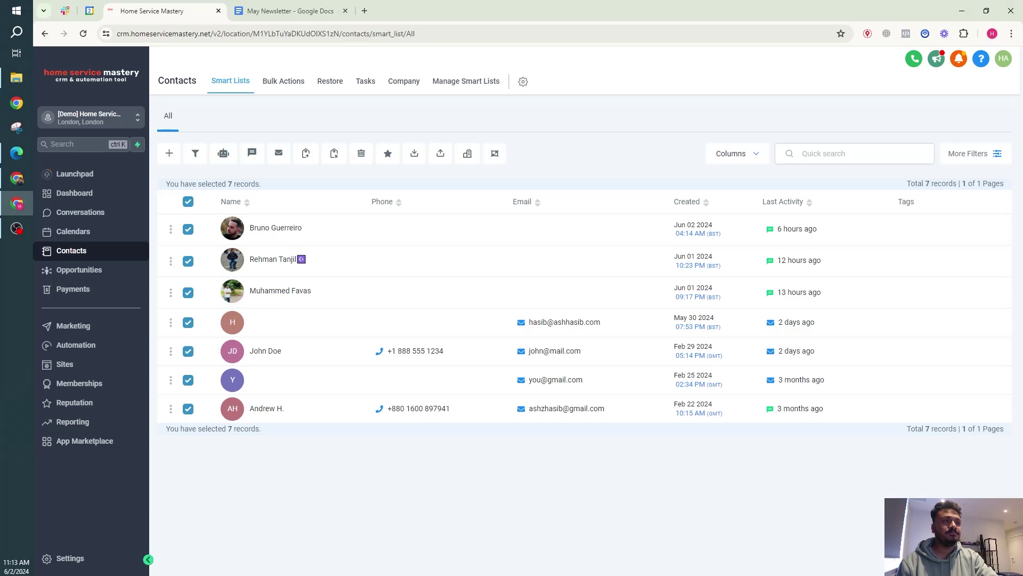
click(189, 202)
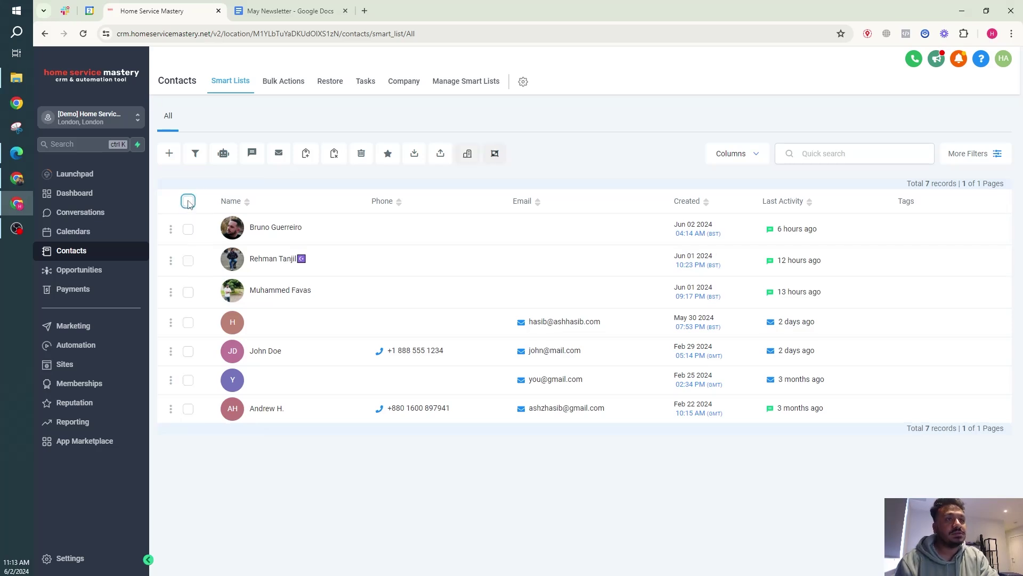